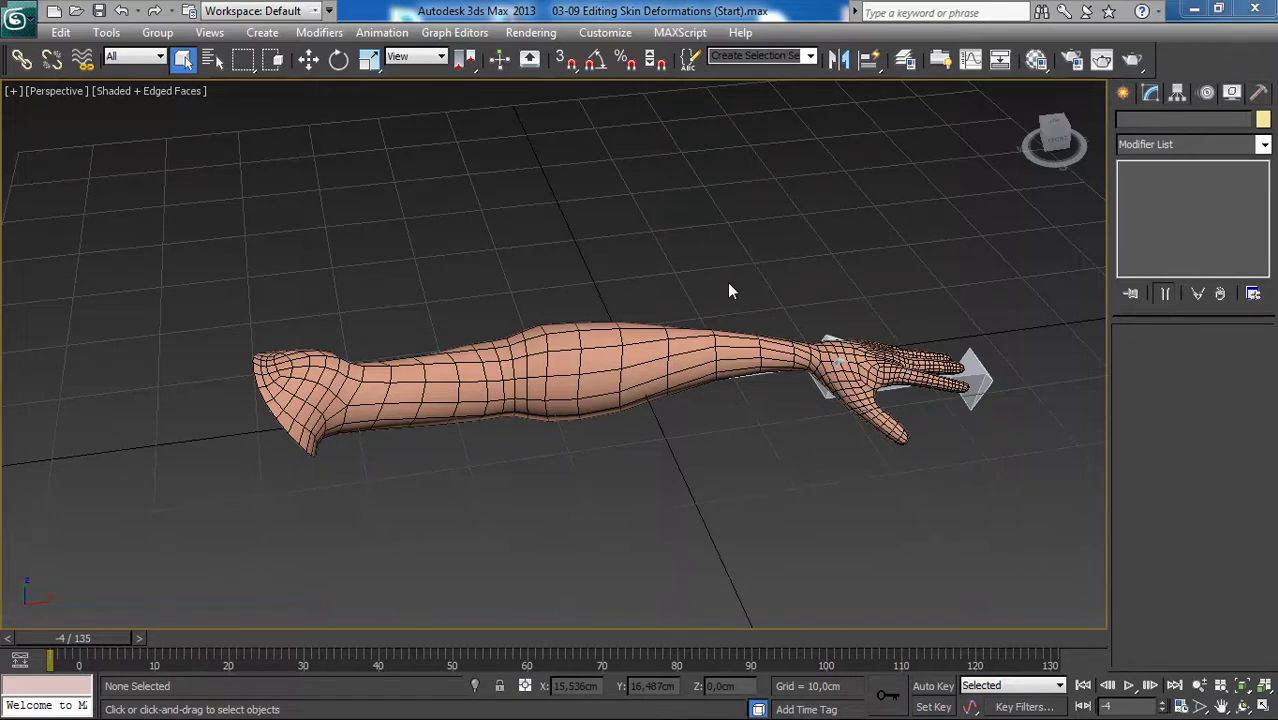
Enter vertex editing on the arm's Editable Poly level, return to the Skin modifier and clear the selection.
left_click(871, 319)
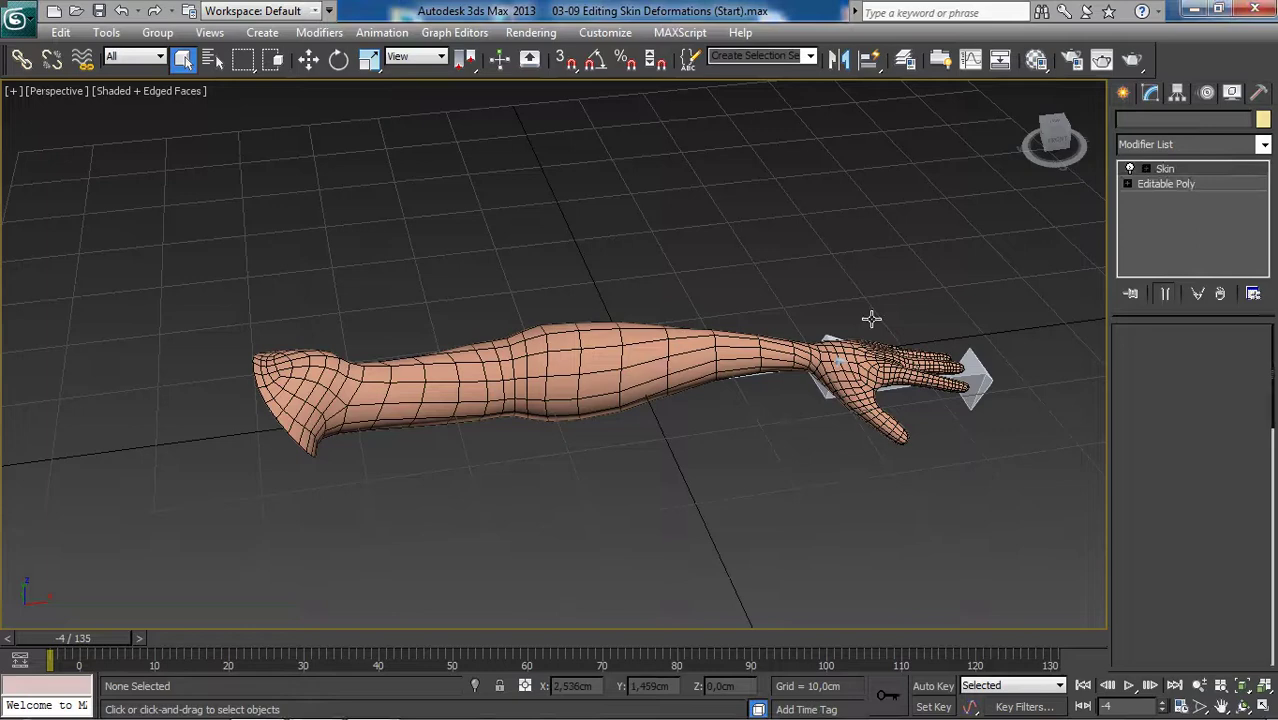
left_click(1168, 185)
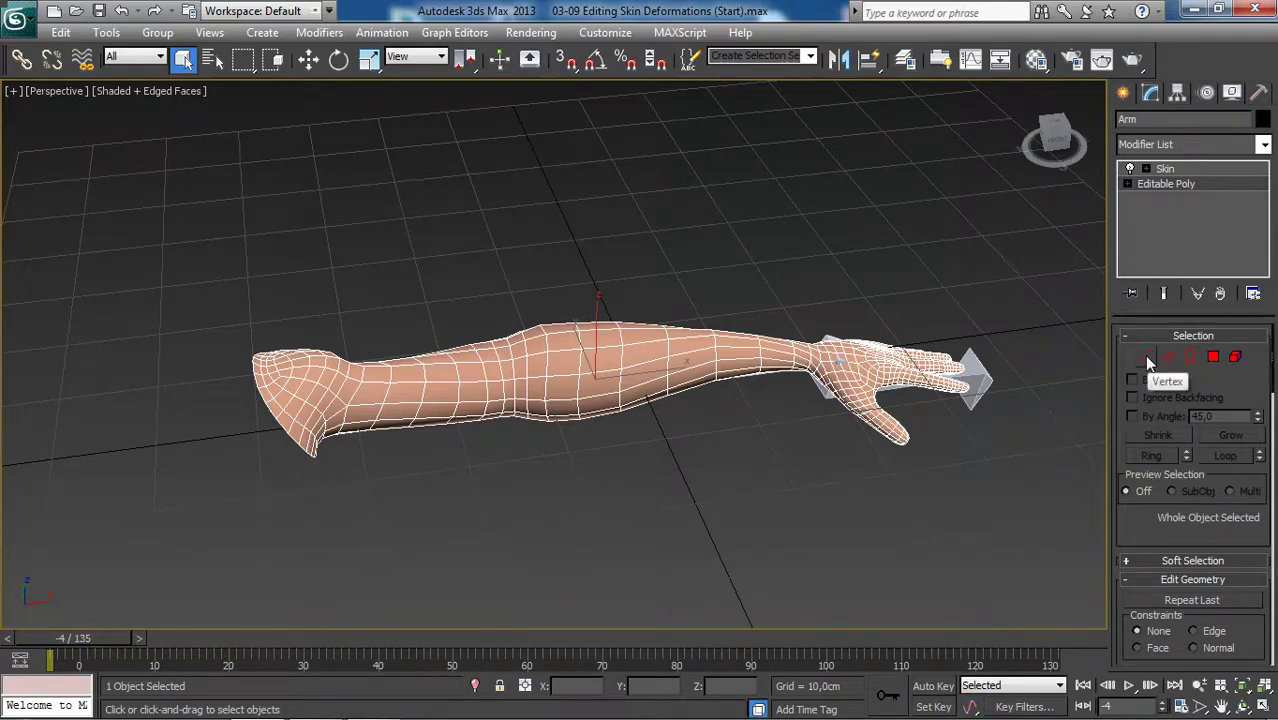
left_click(1146, 358)
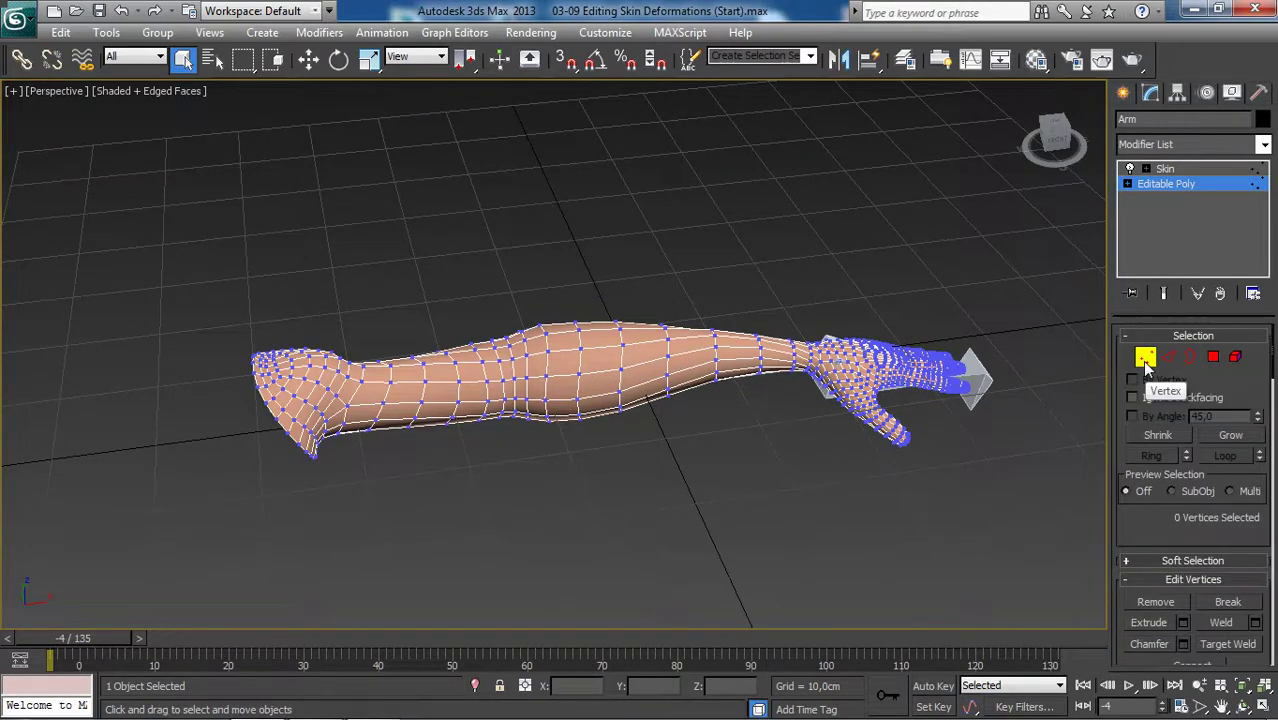
left_click(1165, 169)
left_click(937, 222)
Select the forearm bone inside the arm mesh, test-rotate it at the elbow and undo the rotation.
key("F3")
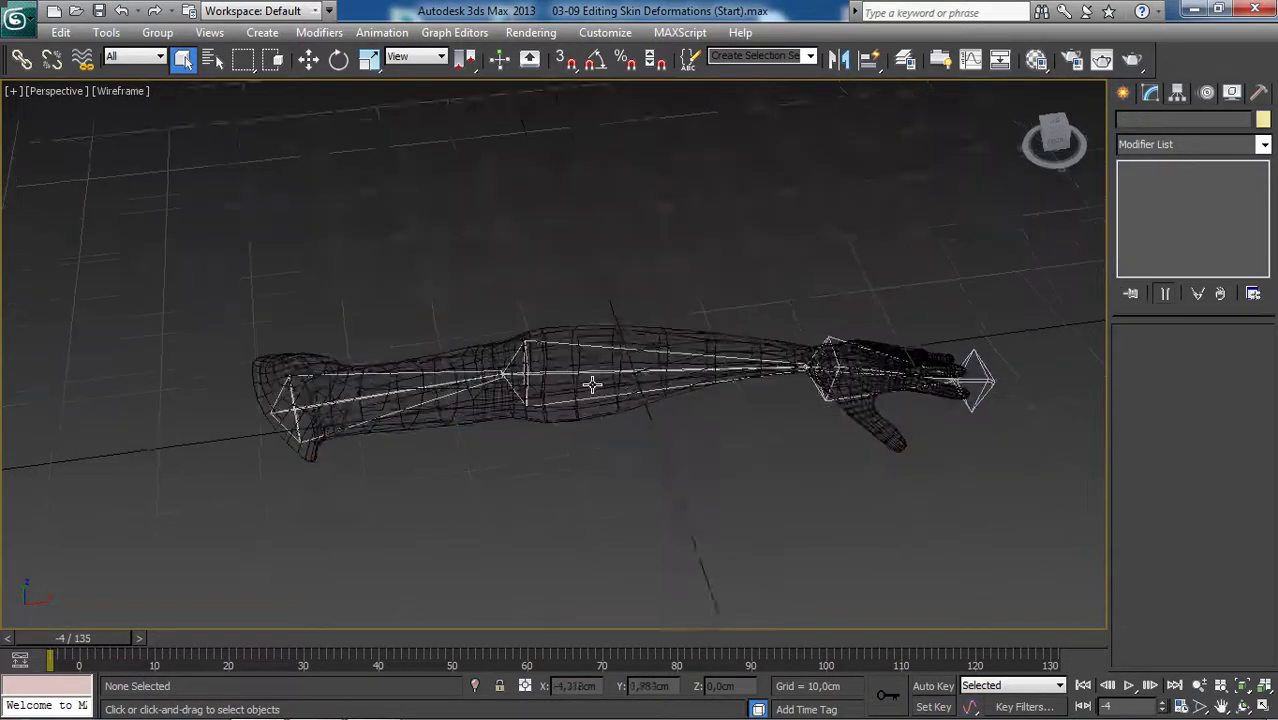
scroll(592, 385, "up", 6)
left_click(586, 392)
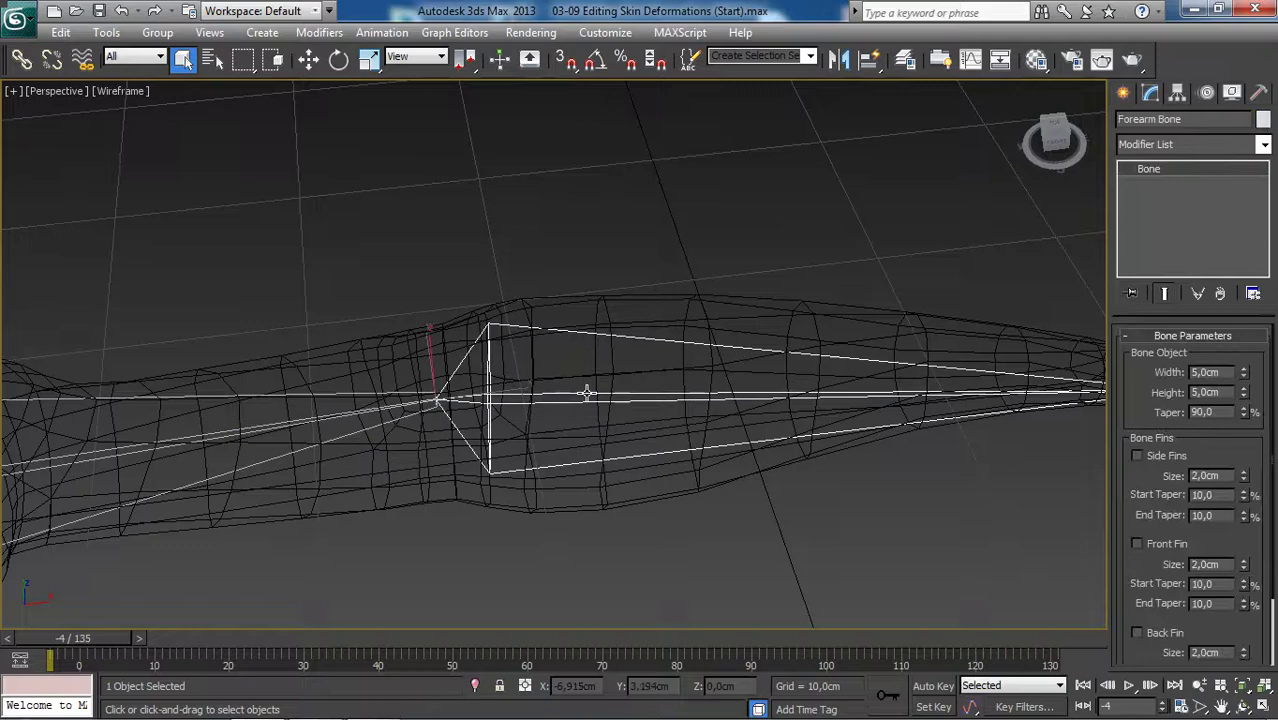
key("F3")
scroll(586, 392, "down", 5)
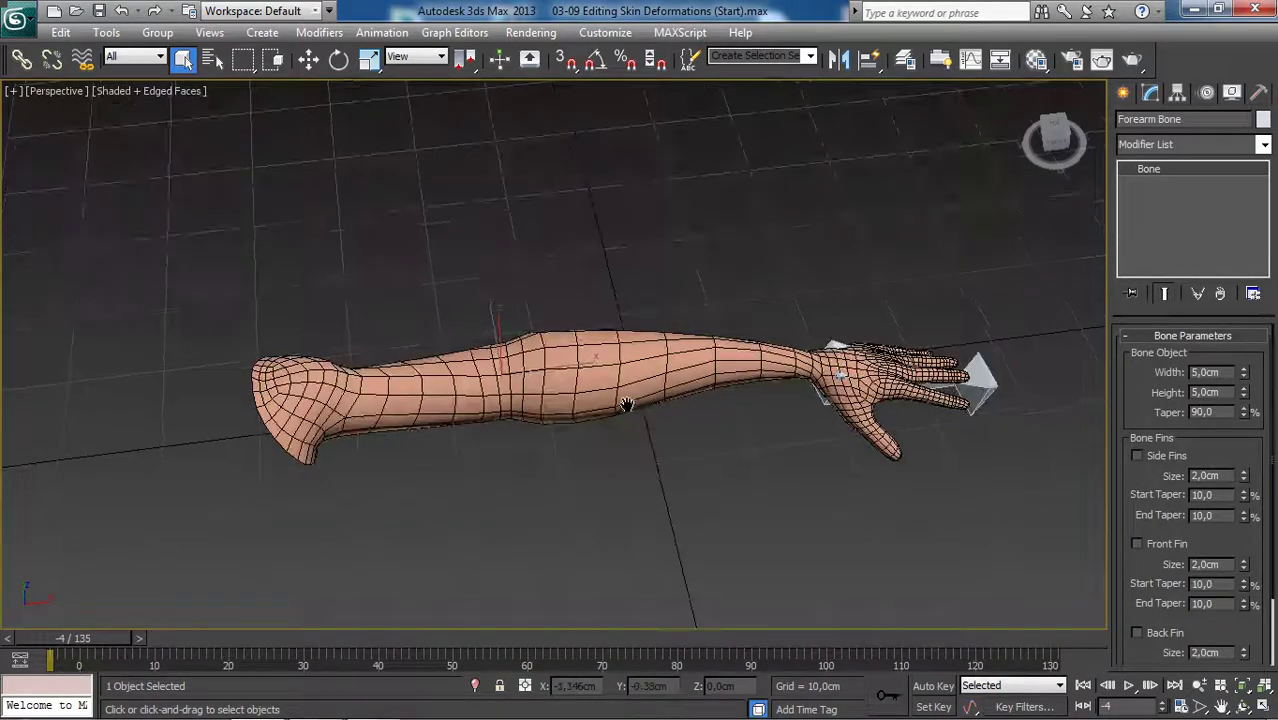
key("e")
left_click_drag(545, 408, 488, 425)
key("ctrl+z")
Turn off vertex editing on the arm's Editable Poly level, return to the Skin modifier and deselect the arm.
left_click(684, 368)
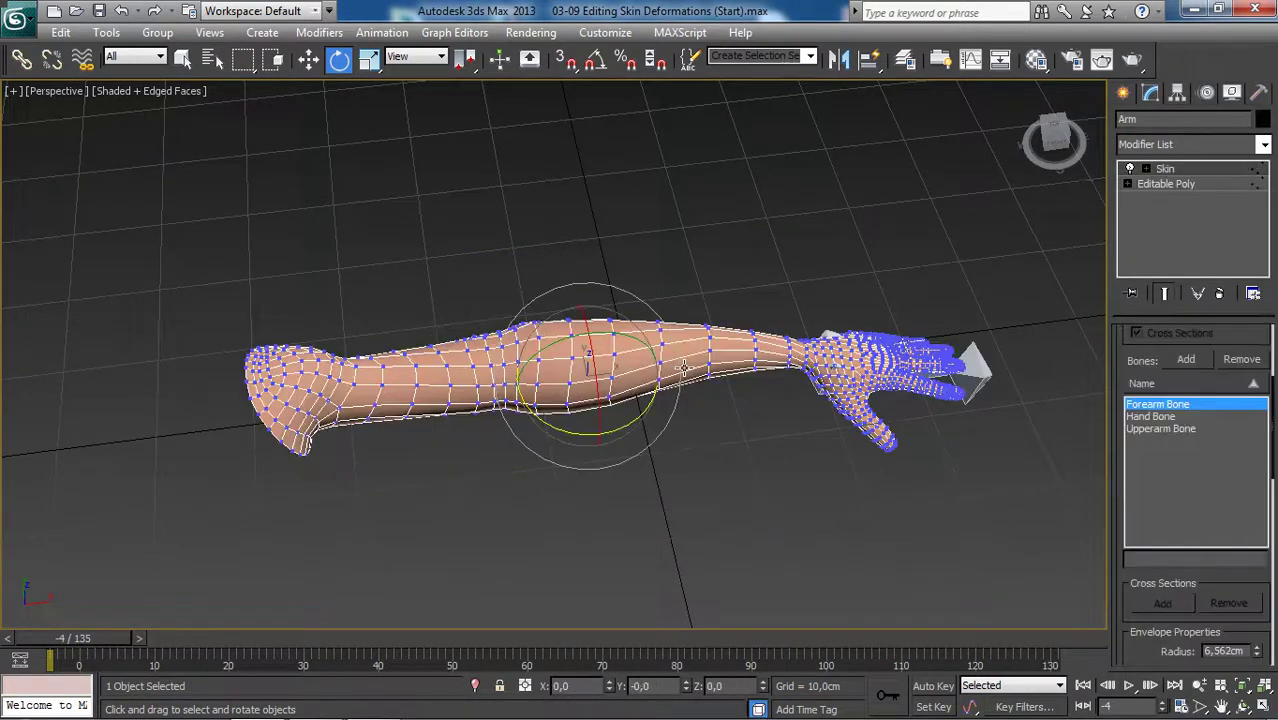
left_click(1160, 184)
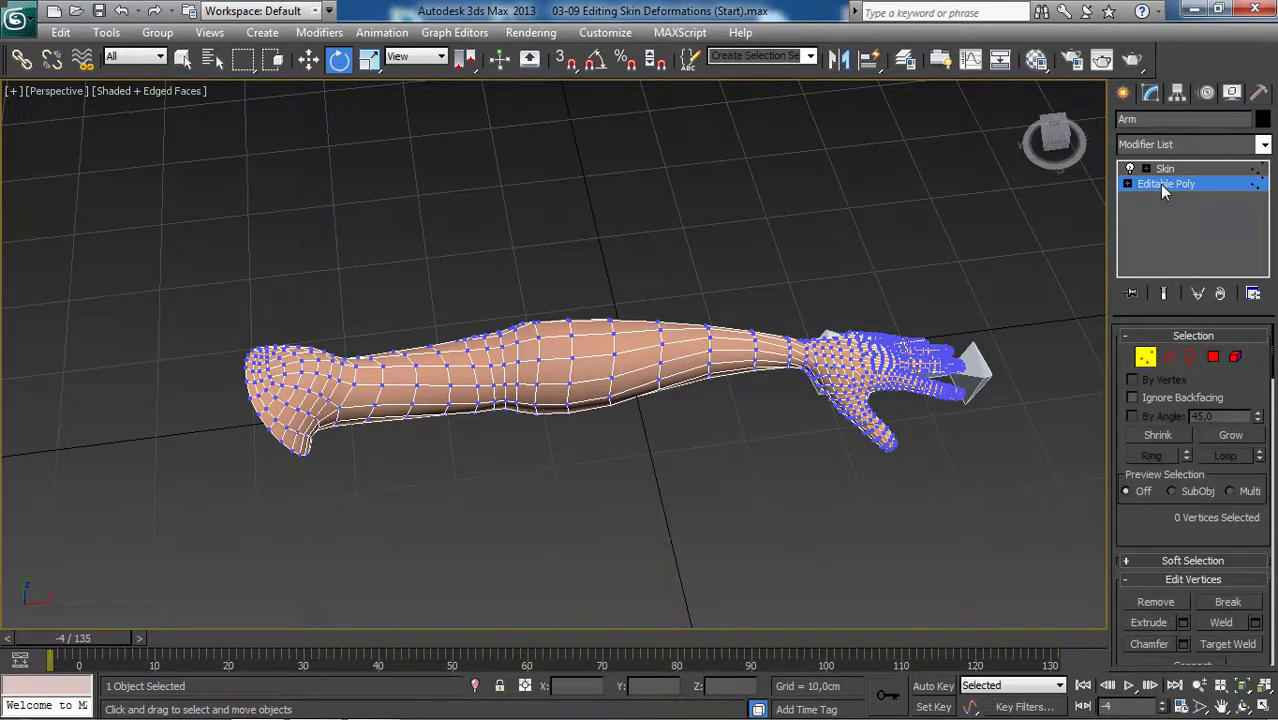
left_click(1128, 185)
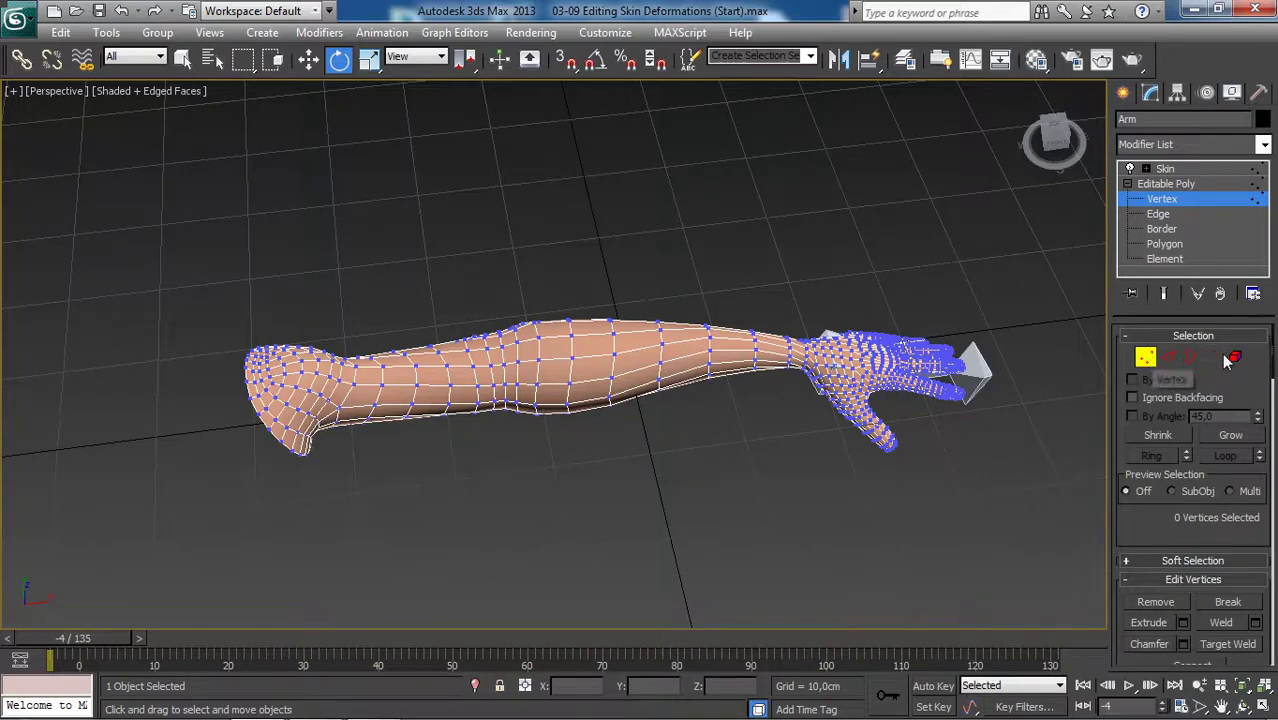
left_click(1145, 358)
left_click(1145, 358)
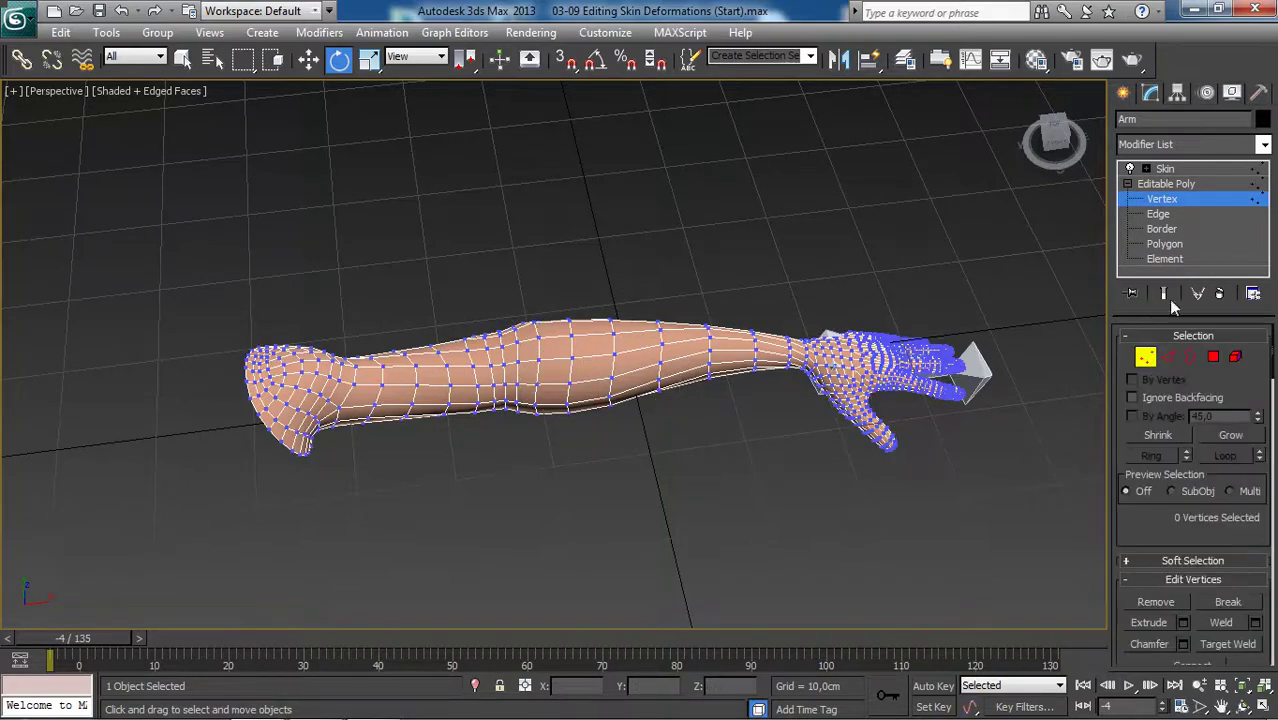
left_click(1147, 357)
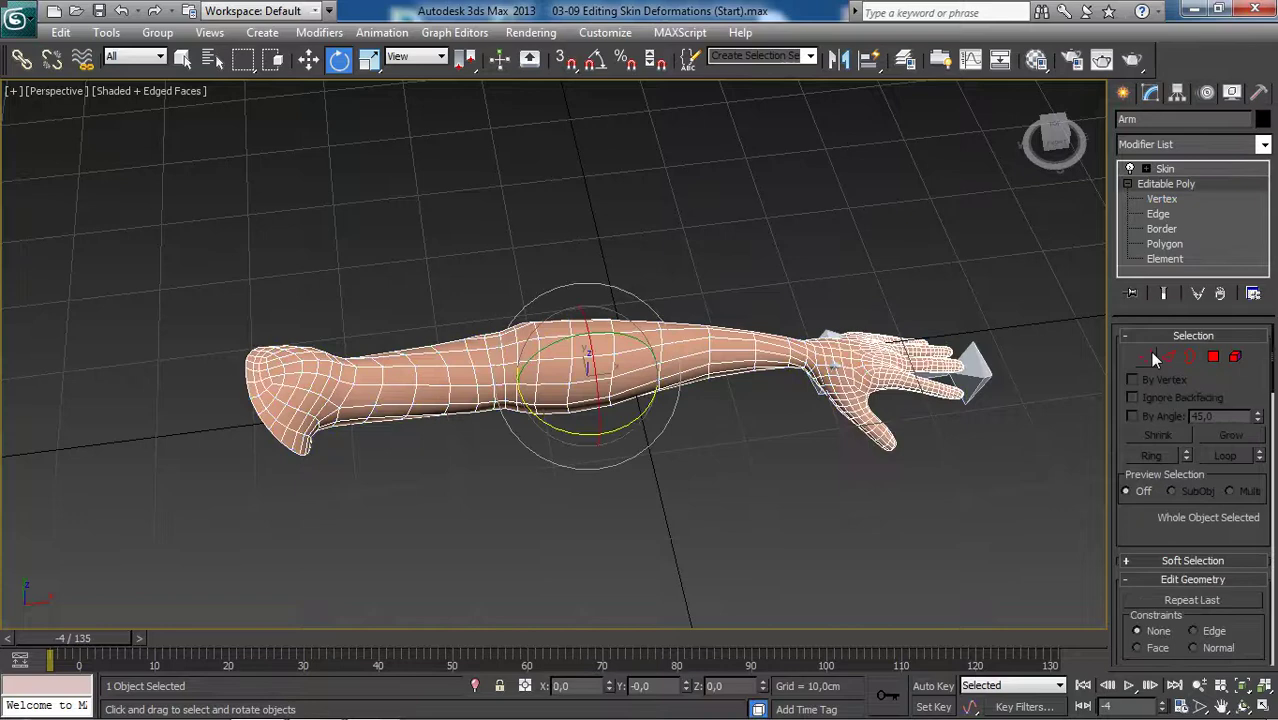
left_click(1164, 169)
left_click(843, 213)
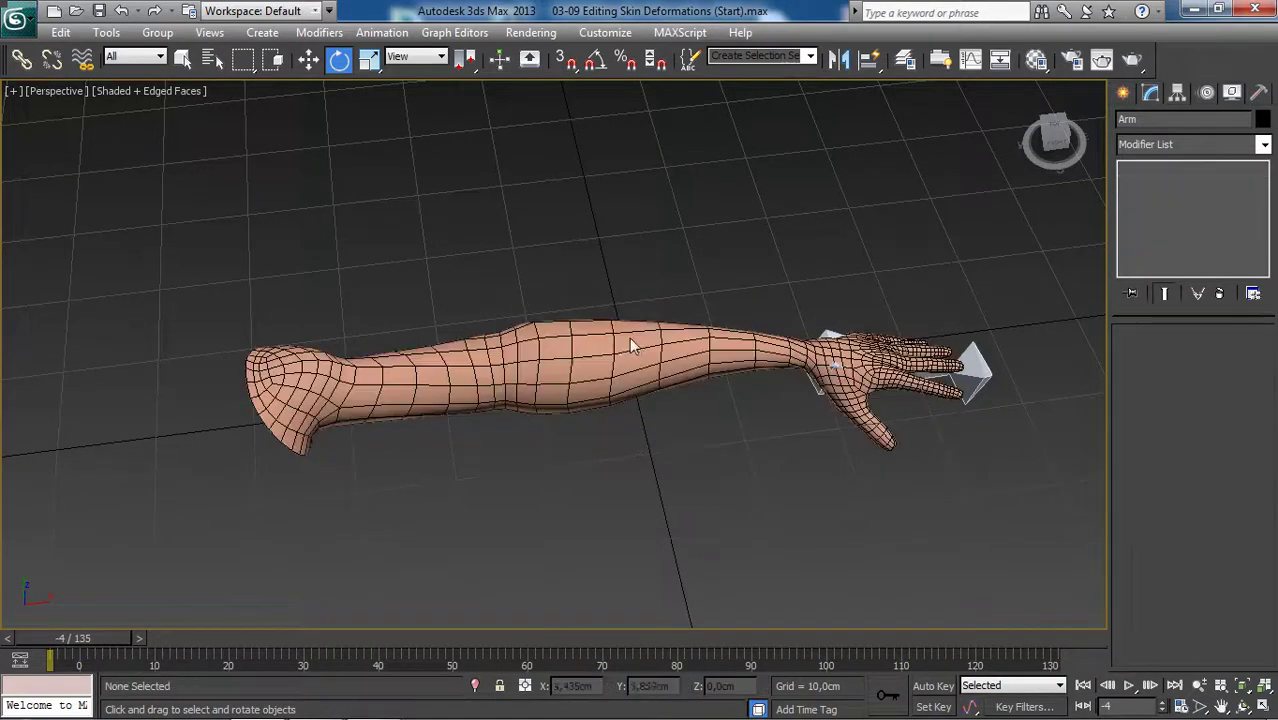
Try rotating the forearm bone again to check how the arm mesh deforms, and undo the rotation.
key("F3")
left_click(560, 366)
left_click(560, 367)
key("F3")
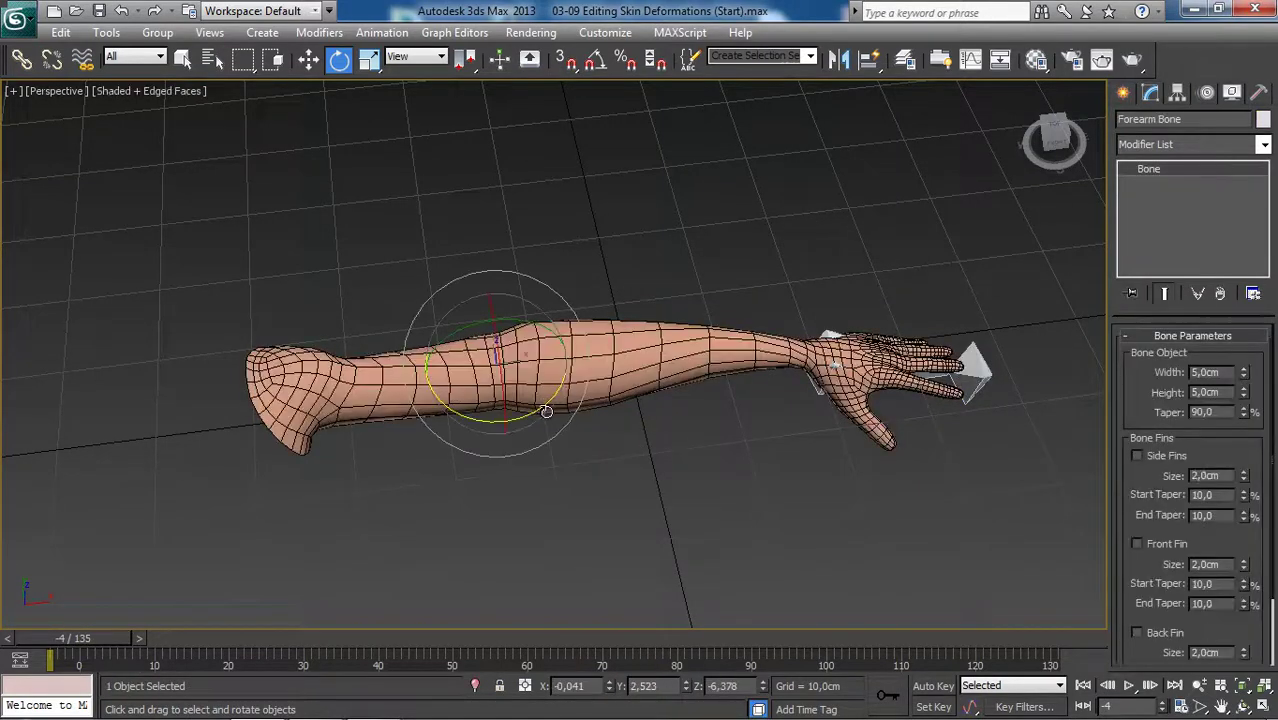
mouse_move(522, 424)
left_mouse_down()
mouse_move(478, 450)
mouse_move(510, 425)
mouse_move(509, 447)
mouse_move(476, 456)
mouse_move(531, 406)
left_mouse_up()
key("ctrl+z")
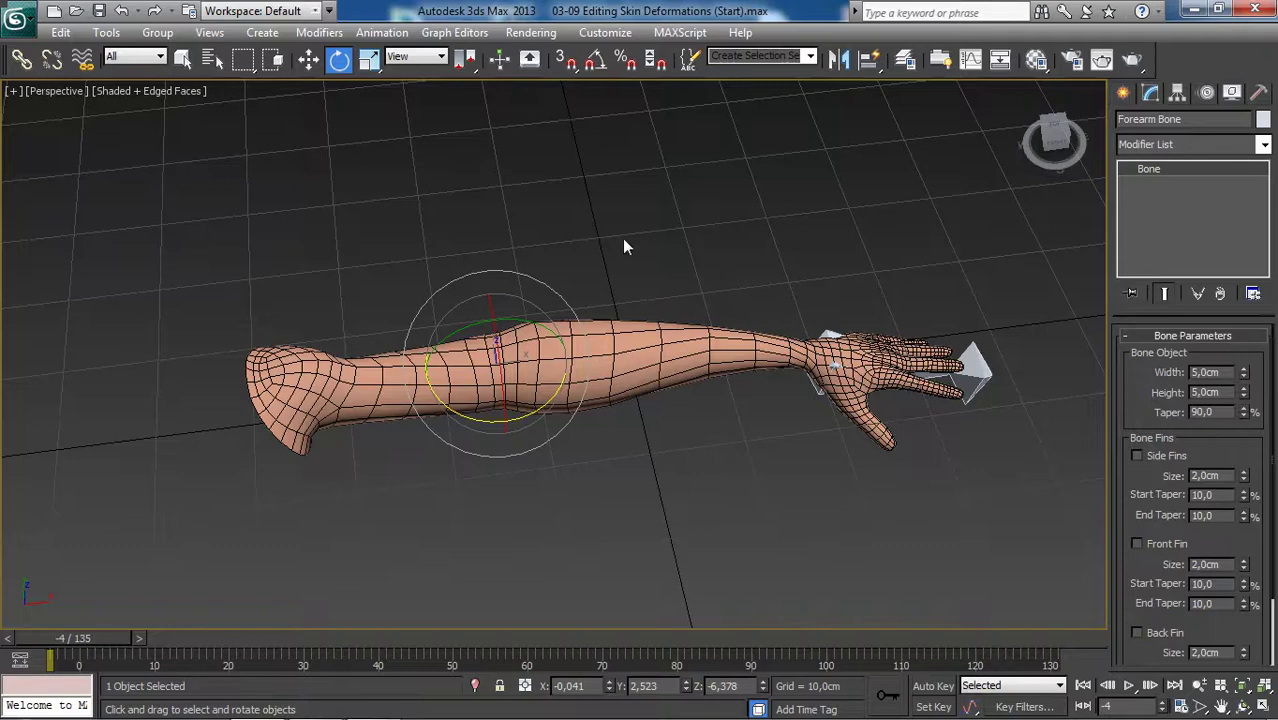
Try selecting the entire bone chain starting from the upper arm bone in wireframe display, and clear the selection.
key("F3")
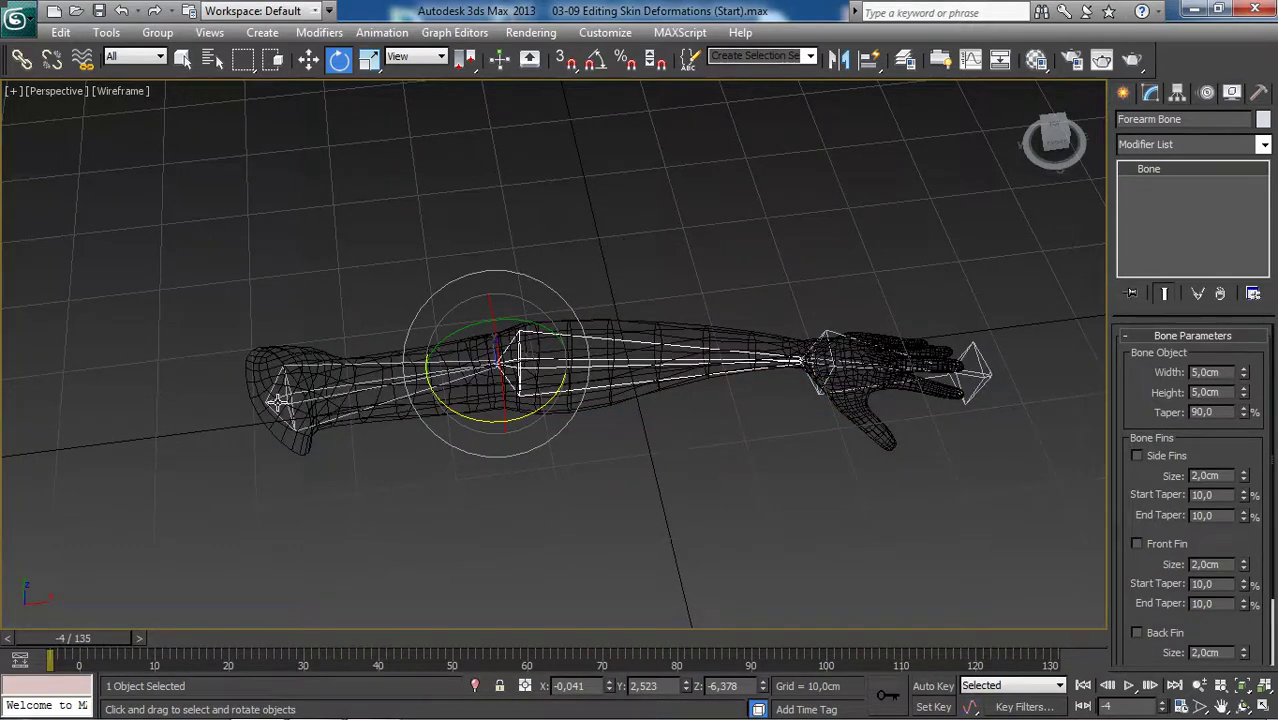
middle_click_drag(373, 342, 349, 333)
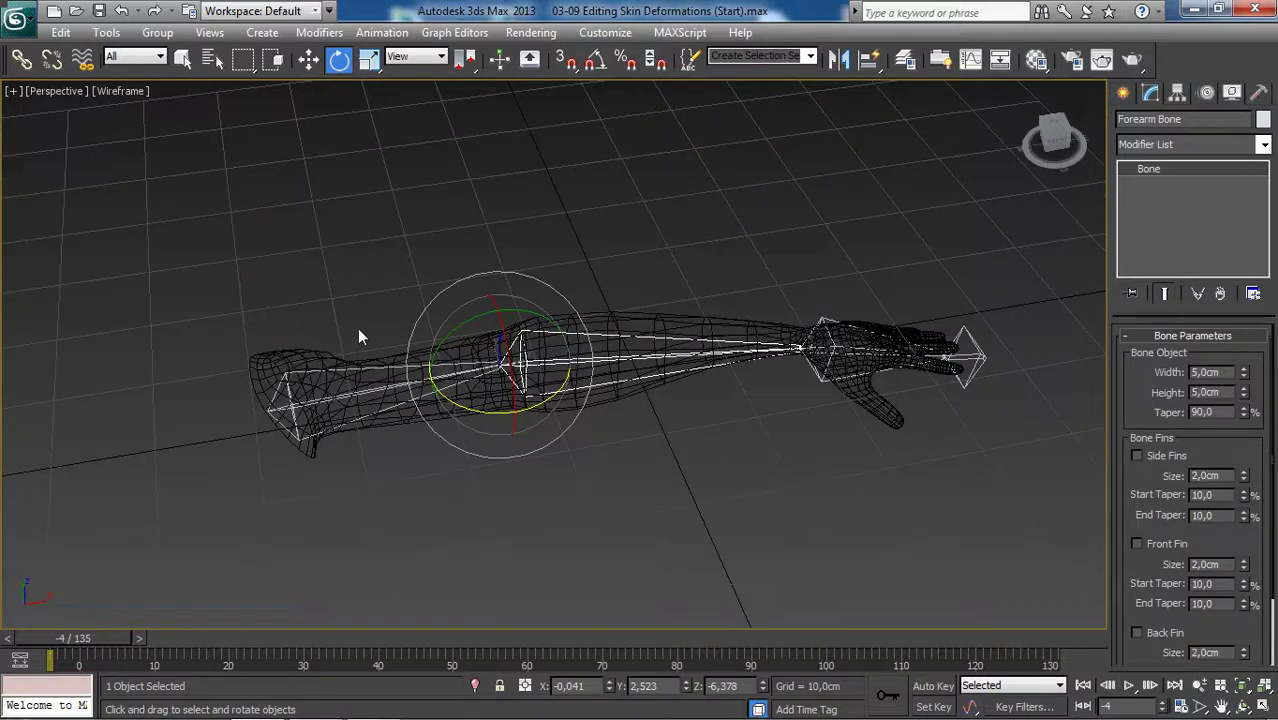
left_click(352, 328)
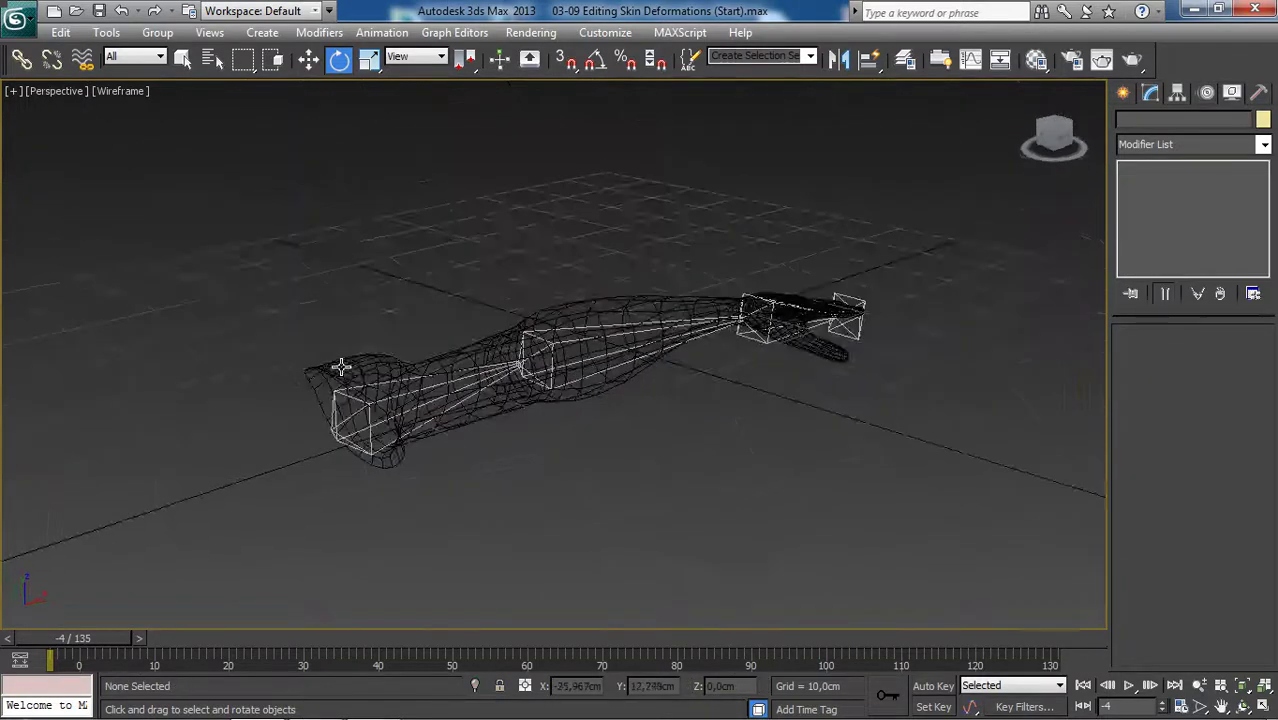
left_click(340, 428)
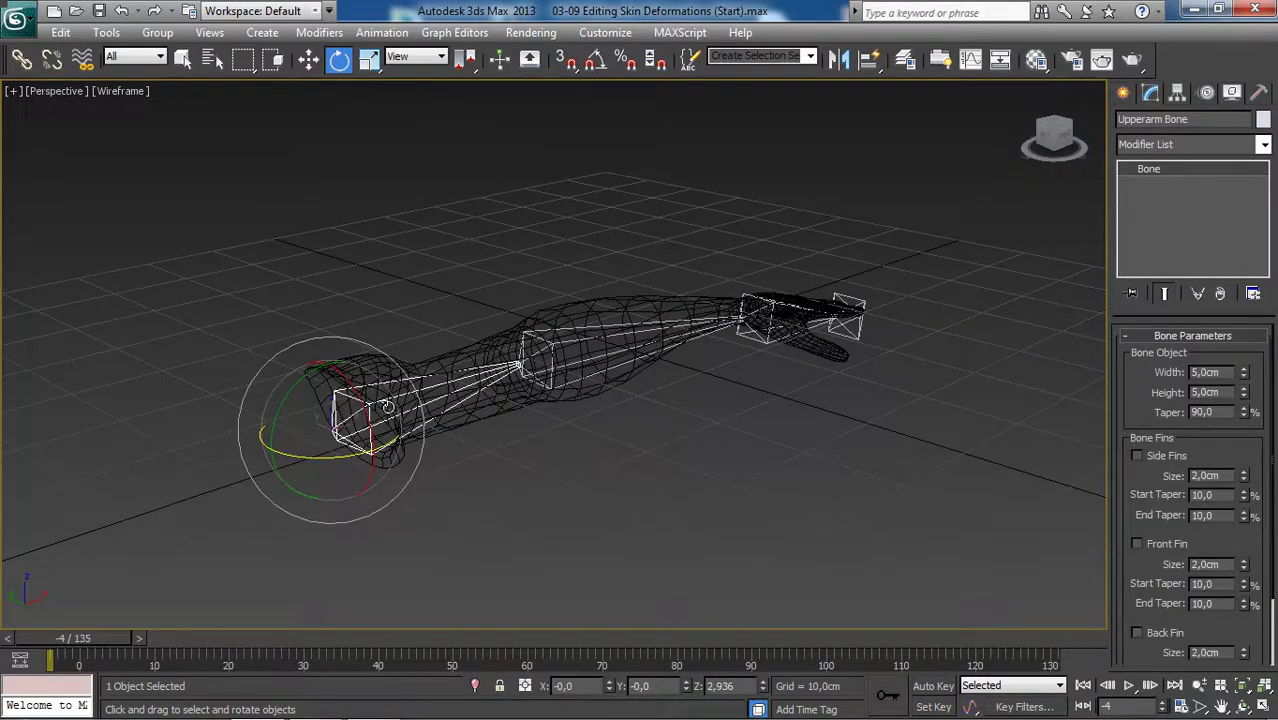
middle_click_drag(340, 428, 378, 396, "alt")
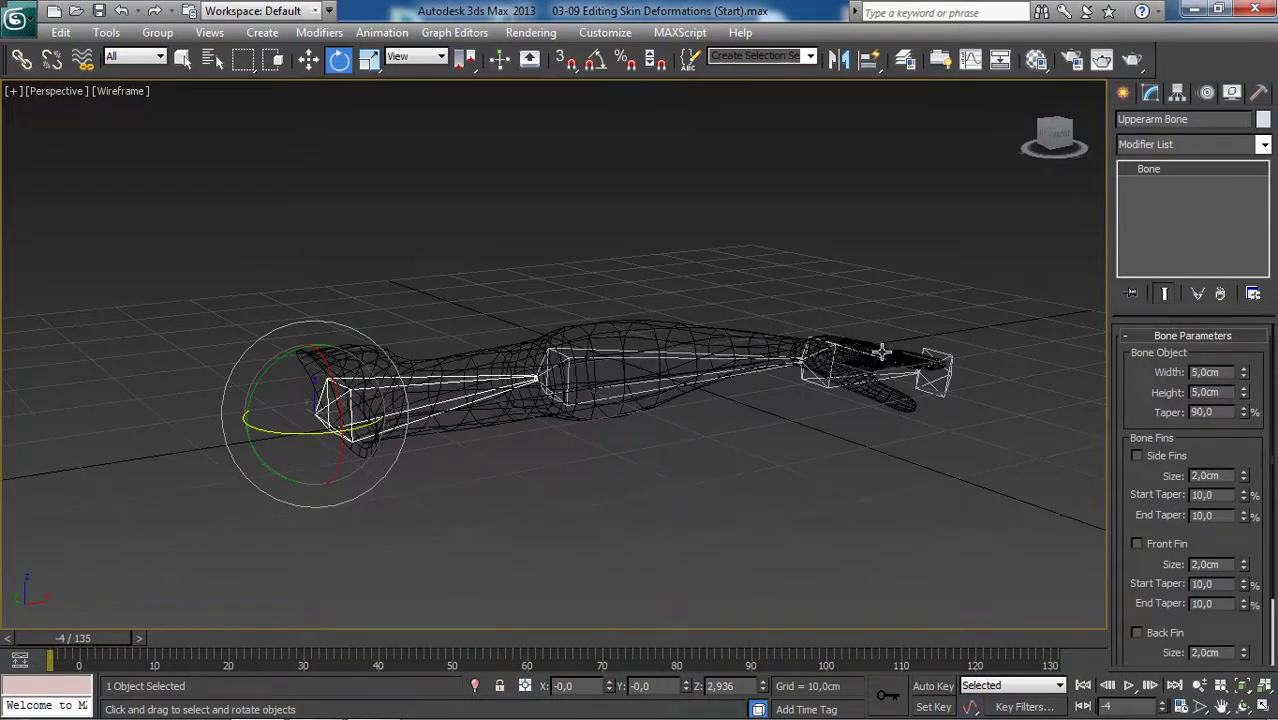
key("w")
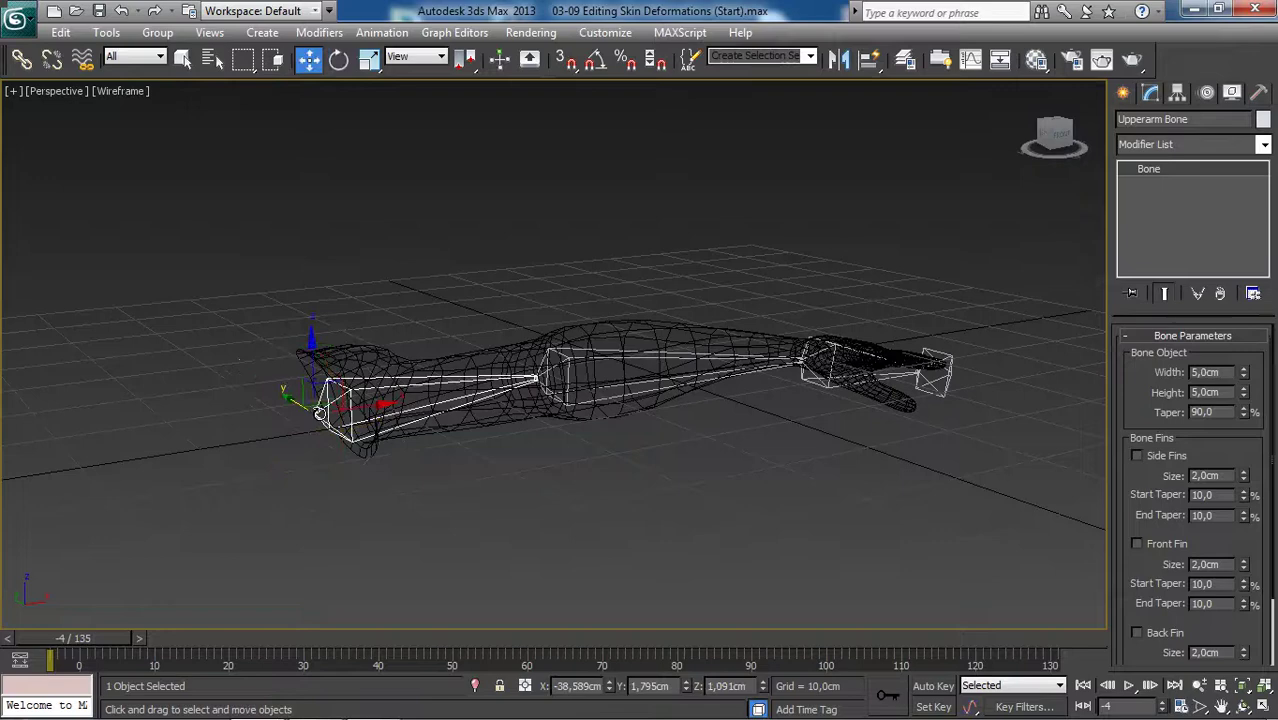
double_click(316, 414)
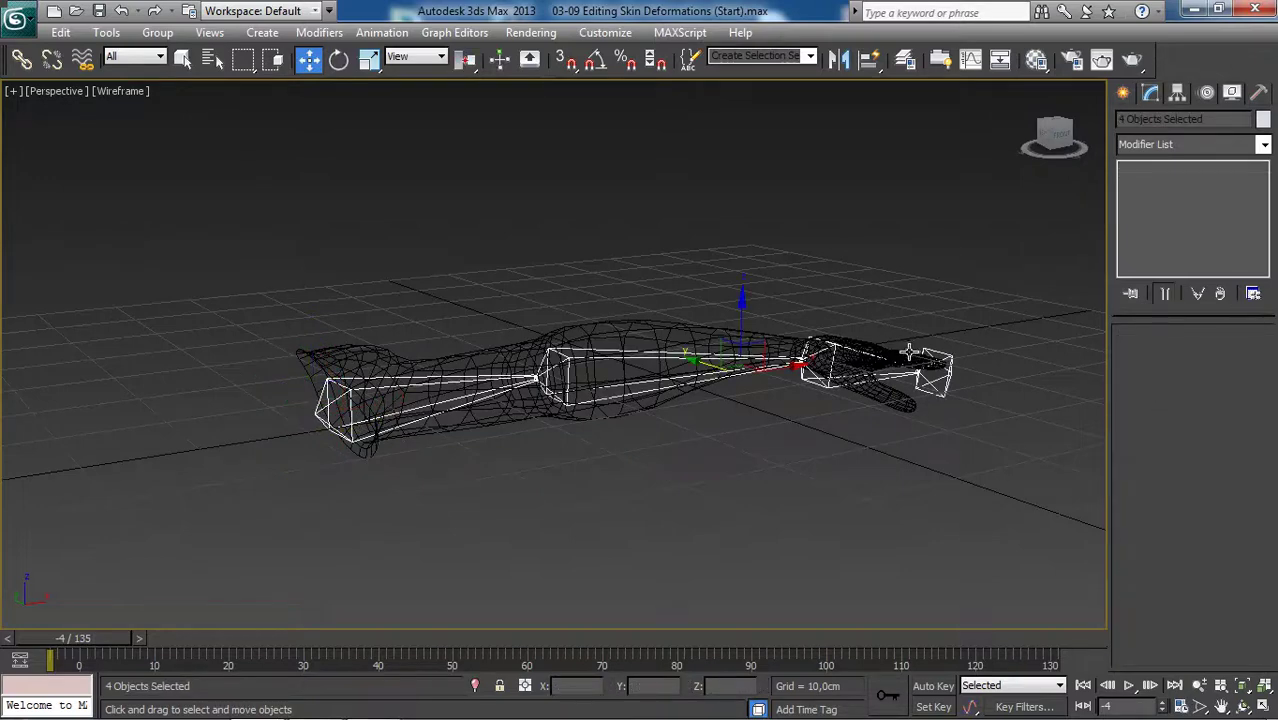
left_click(483, 280)
Select the upper arm bone together with all of its child bones.
left_click(316, 410)
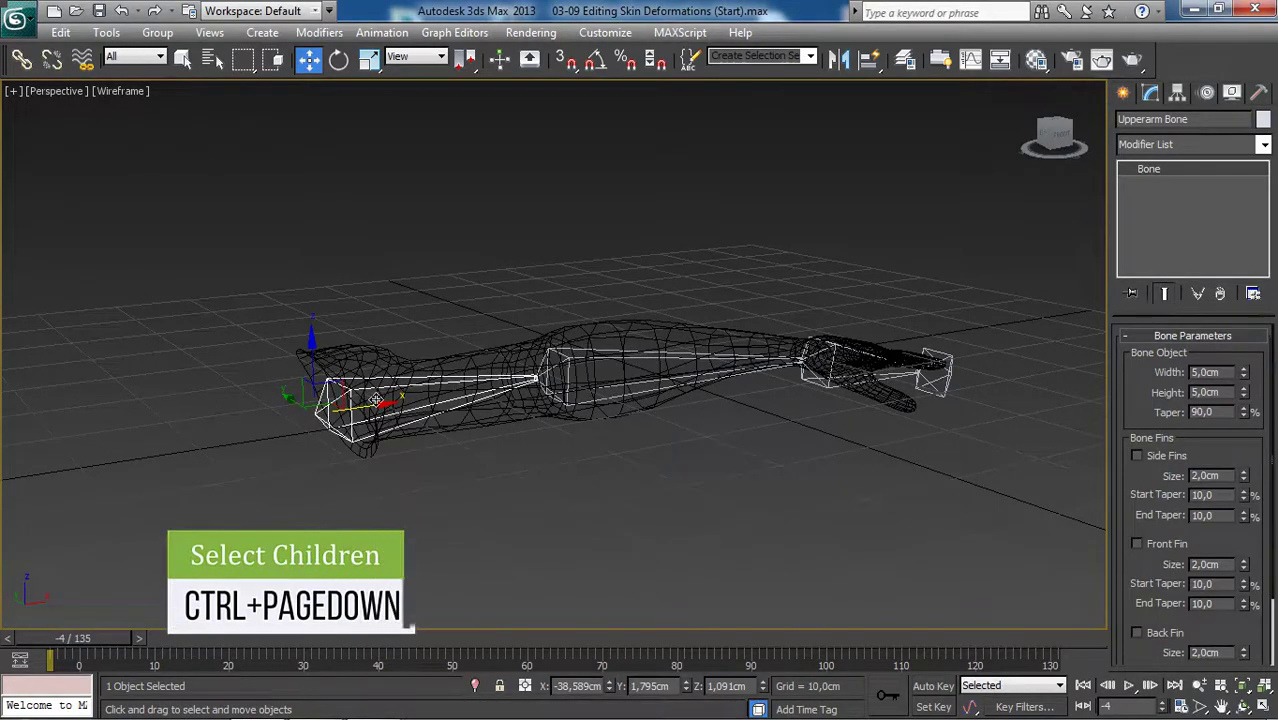
key("ctrl+Page_Down")
key("alt")
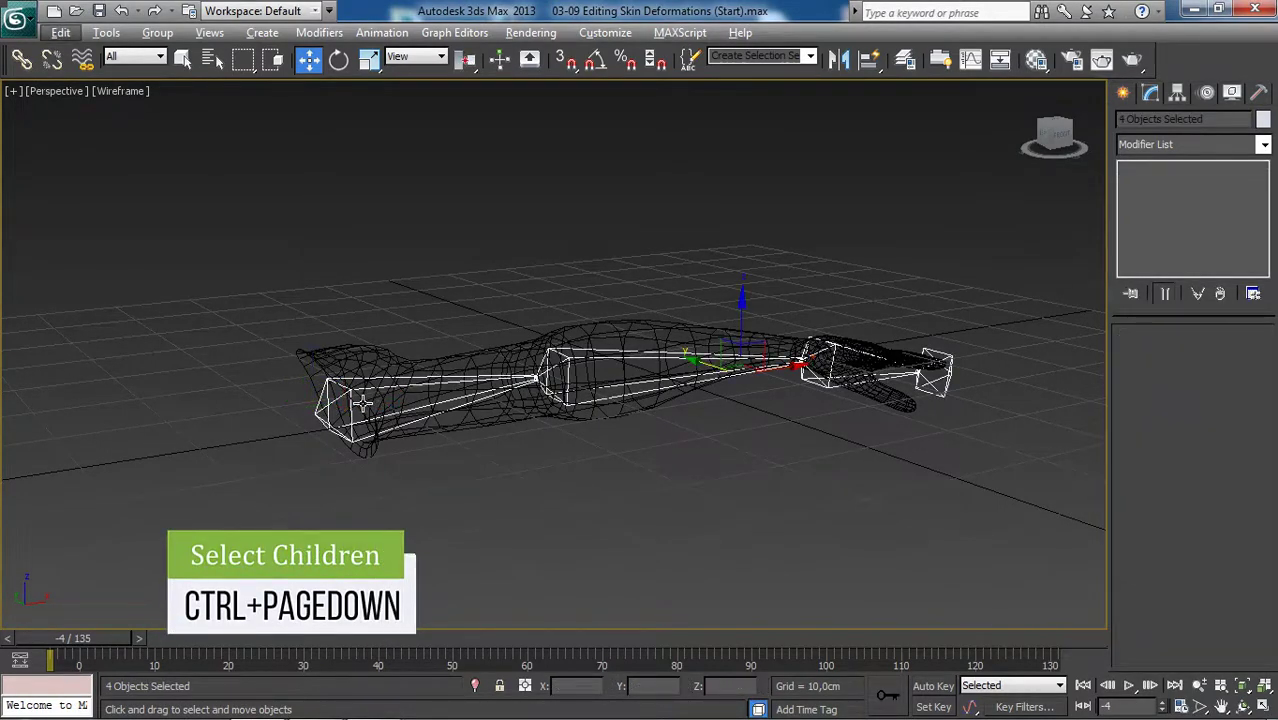
middle_click_drag(455, 392, 645, 390, "alt")
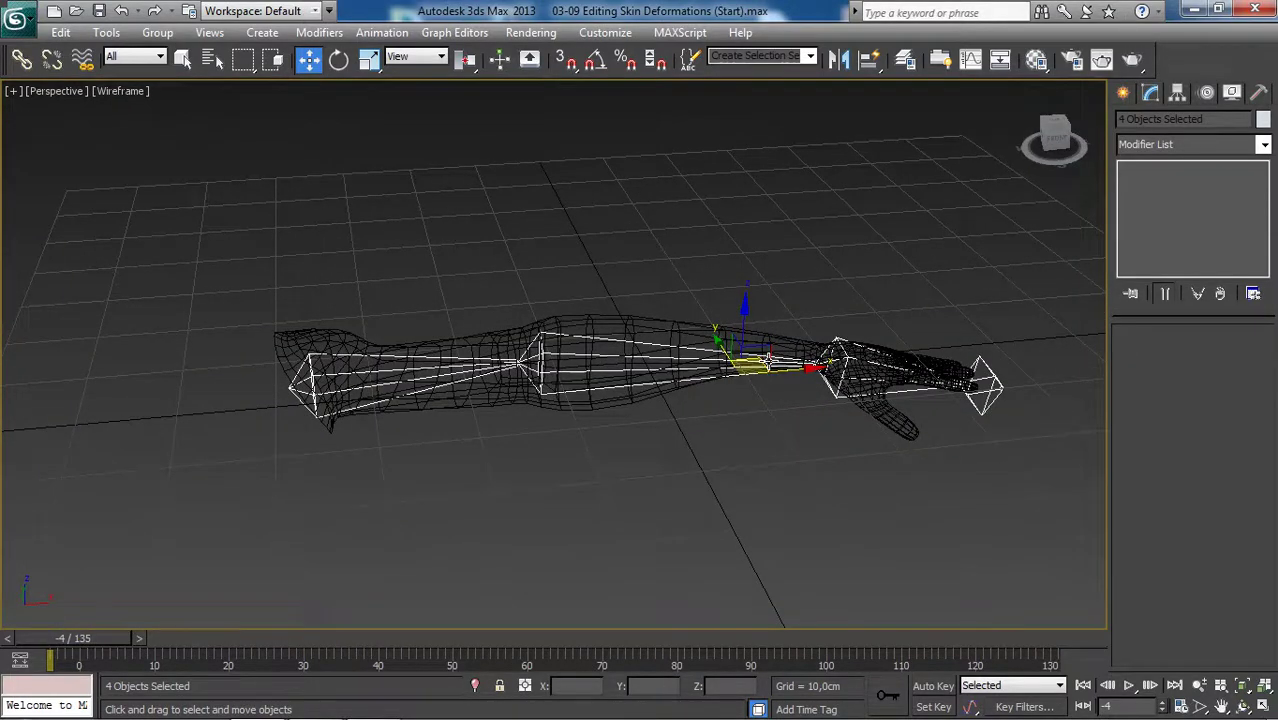
Apply Freeze Transform to the four selected arm bones with the mesh shaded, accept the controller change and deselect them.
key("F3")
middle_click_drag(543, 354, 437, 352, "alt")
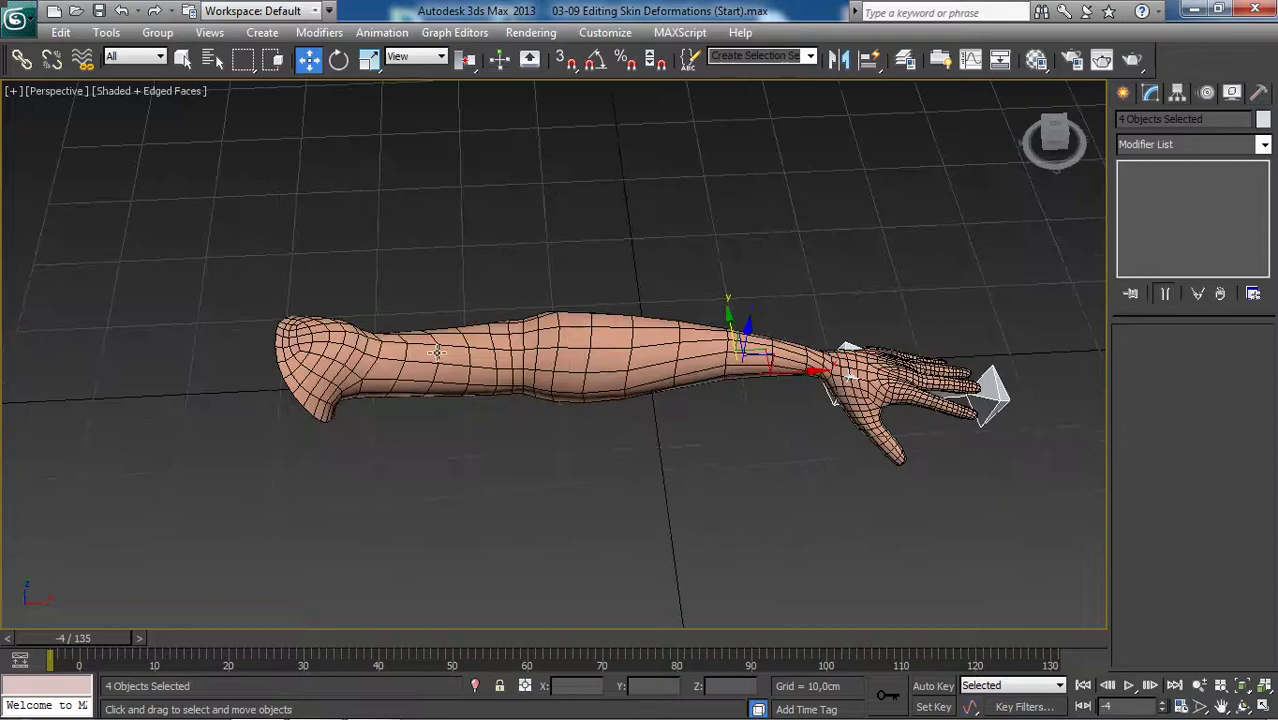
key("F3")
key("F3")
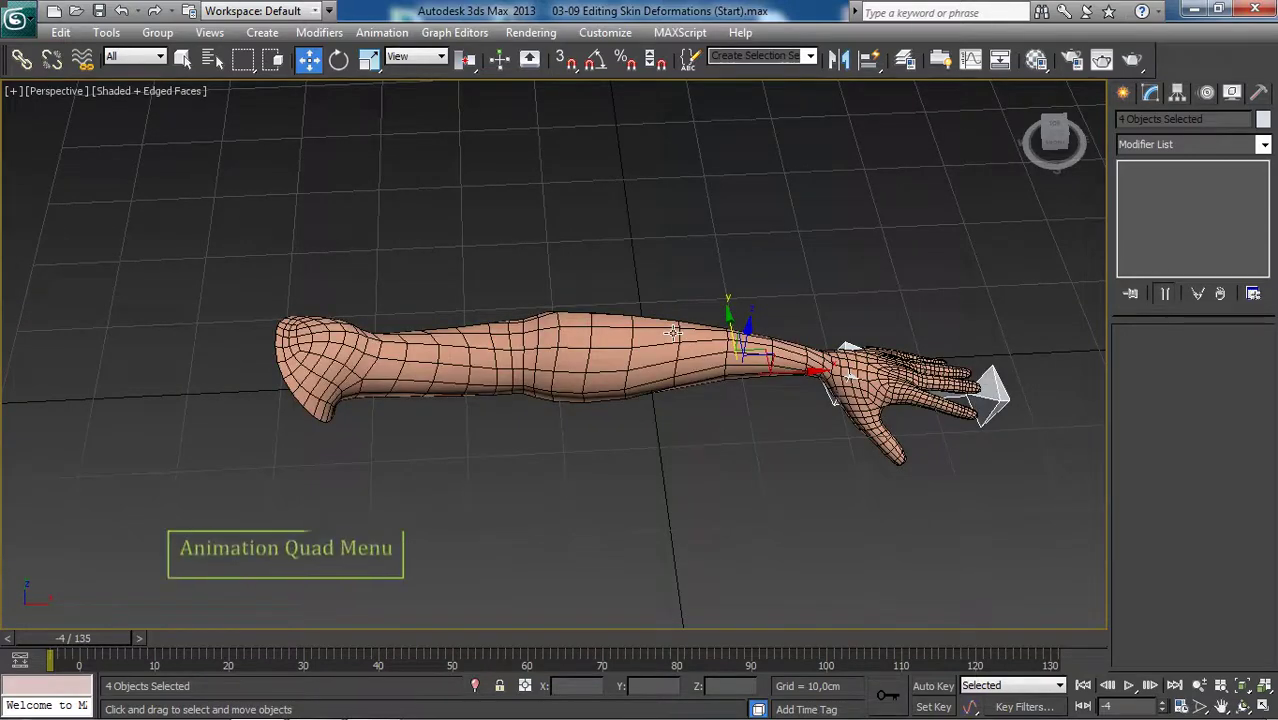
right_click(777, 263, "alt")
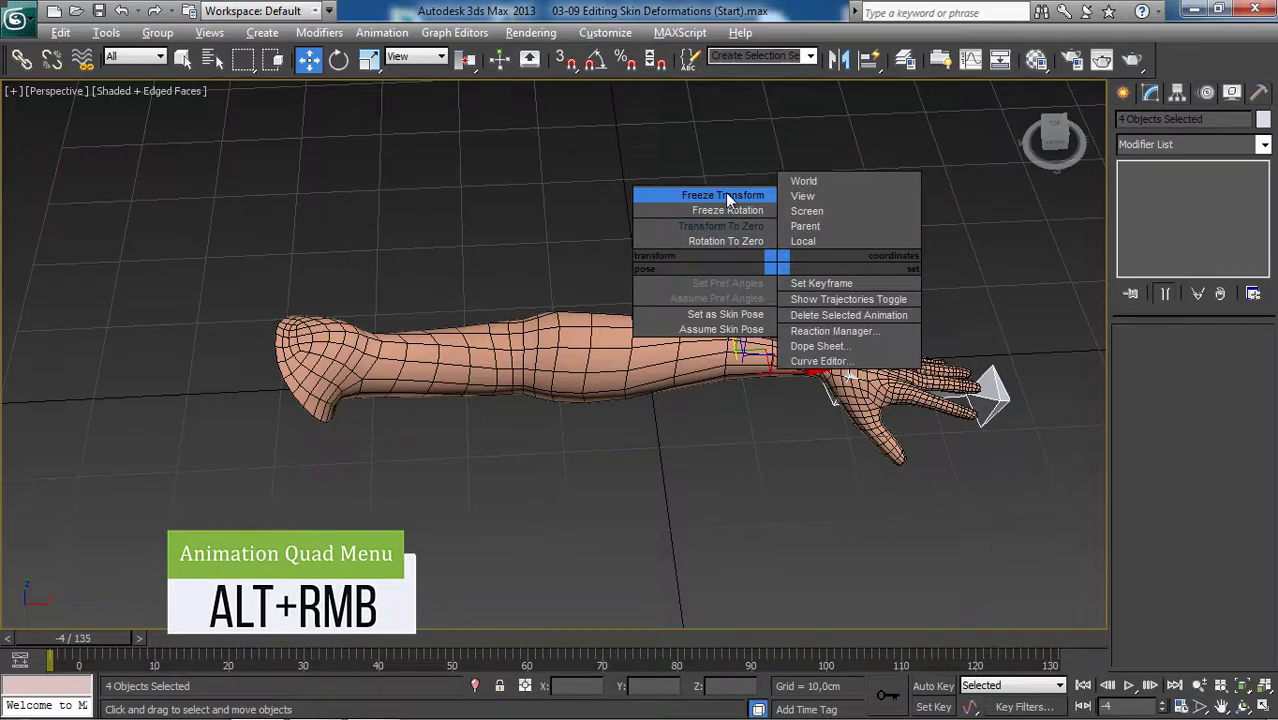
left_click(727, 195)
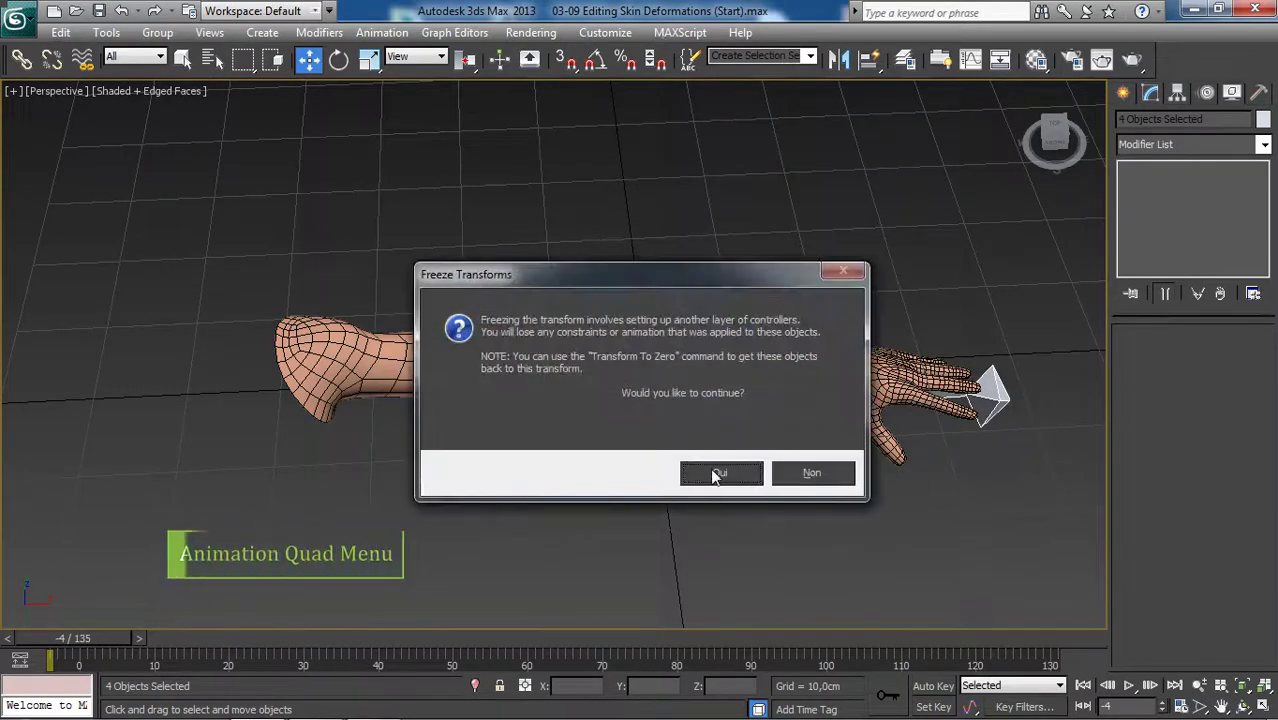
key("Return")
left_click(781, 251)
Bend the elbow by rotating the forearm bone about the Z axis to about -48 degrees.
key("F3")
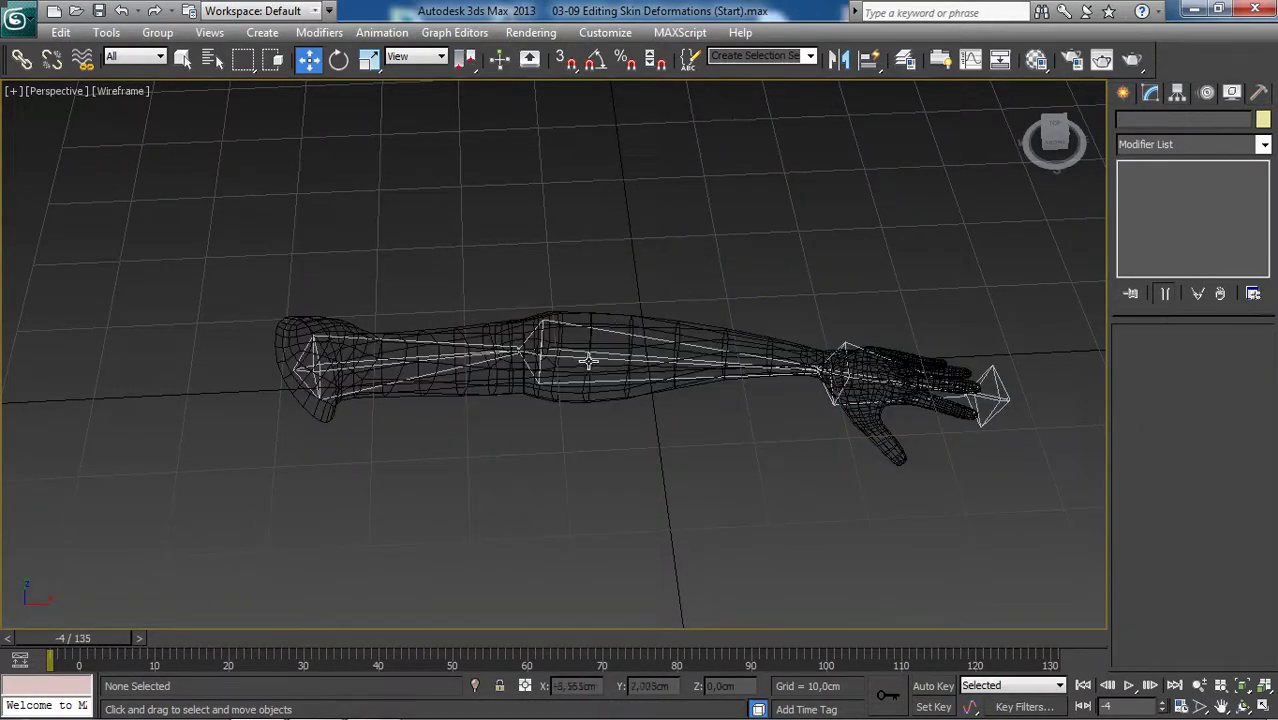
left_click(582, 356)
key("F3")
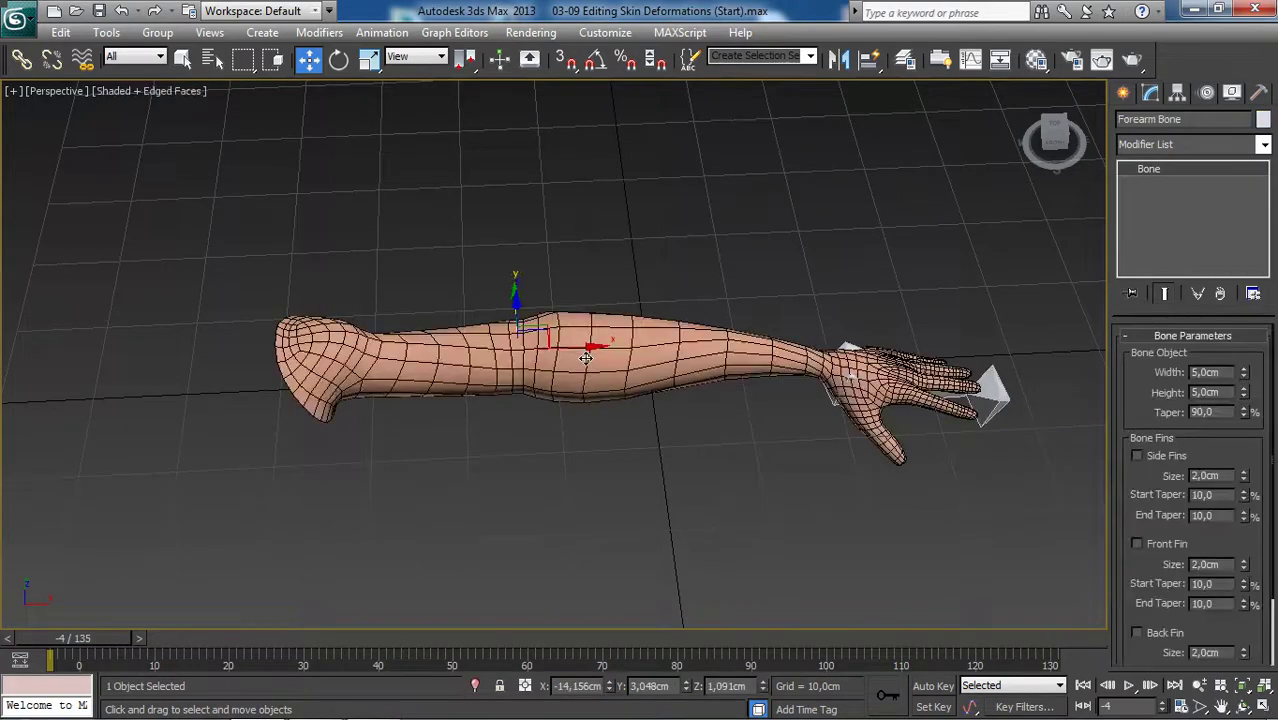
middle_click_drag(585, 358, 546, 363, "alt")
key("e")
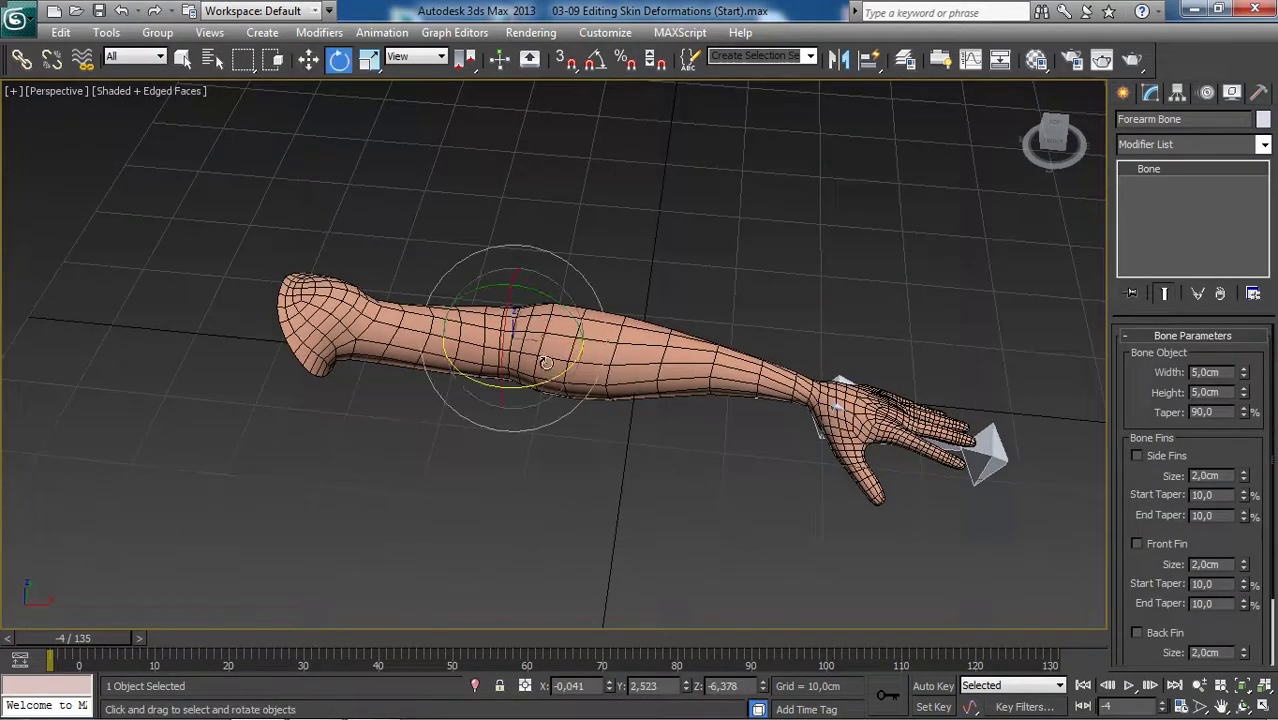
mouse_move(539, 386)
left_mouse_down()
mouse_move(473, 409)
mouse_move(526, 388)
left_mouse_up()
middle_click_drag(526, 388, 577, 390, "alt")
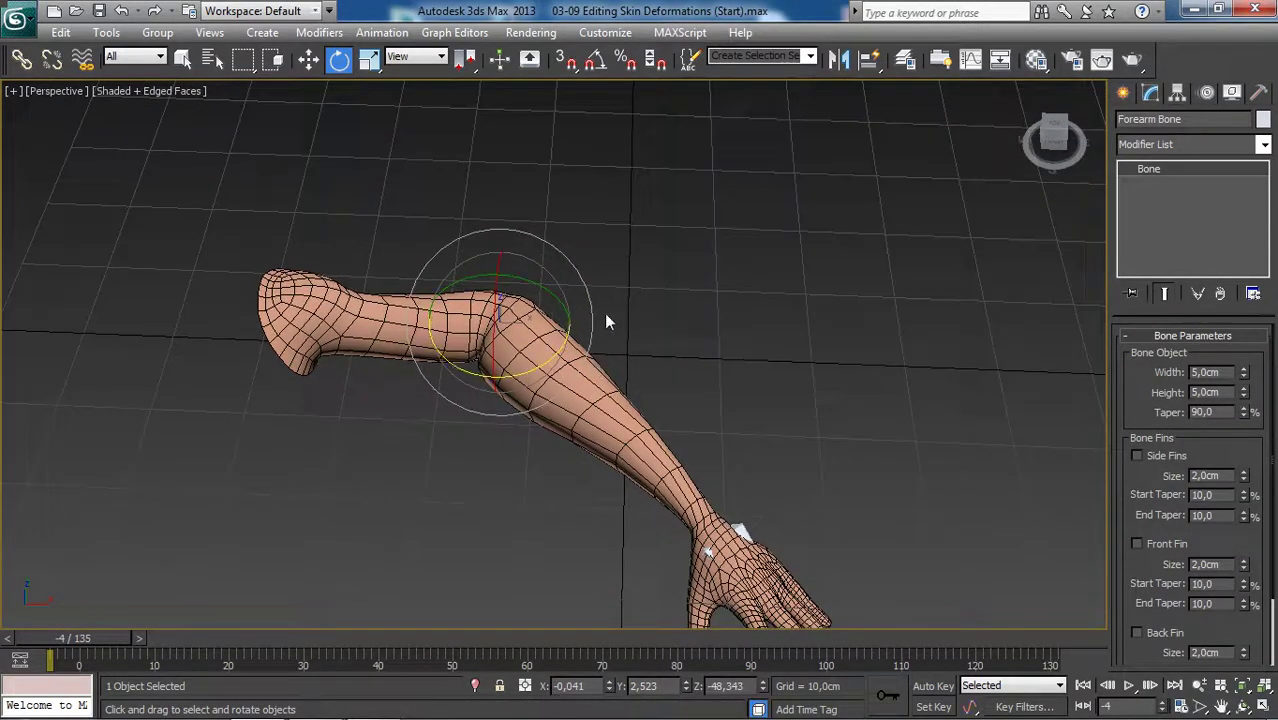
Return the forearm bone to its frozen pose with Transform To Zero.
middle_click_drag(735, 352, 746, 310, "alt")
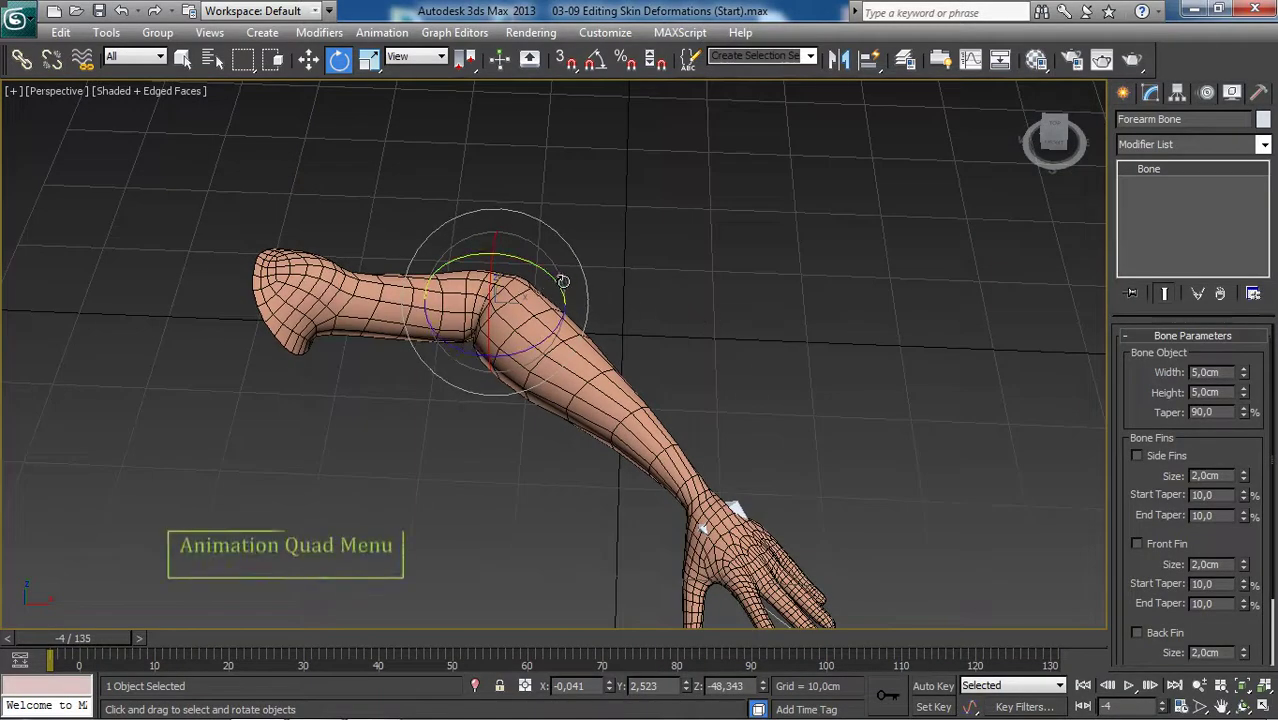
right_click(759, 223, "alt")
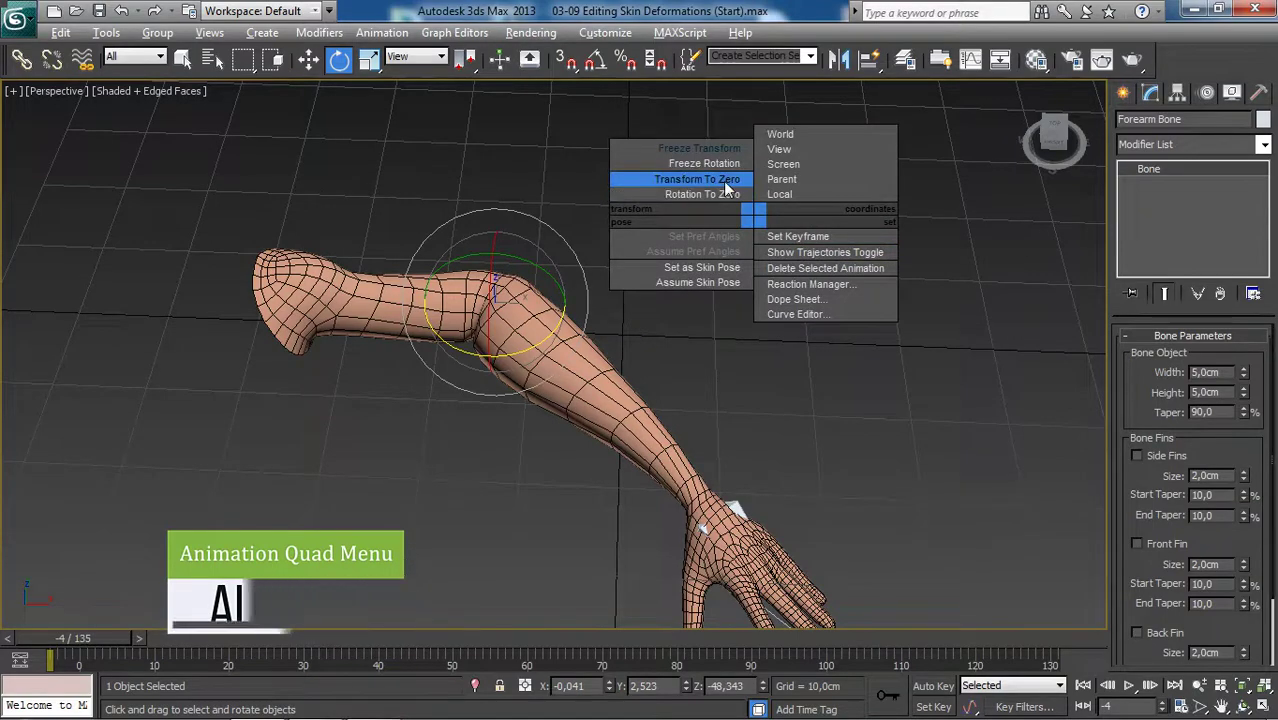
left_click(727, 182)
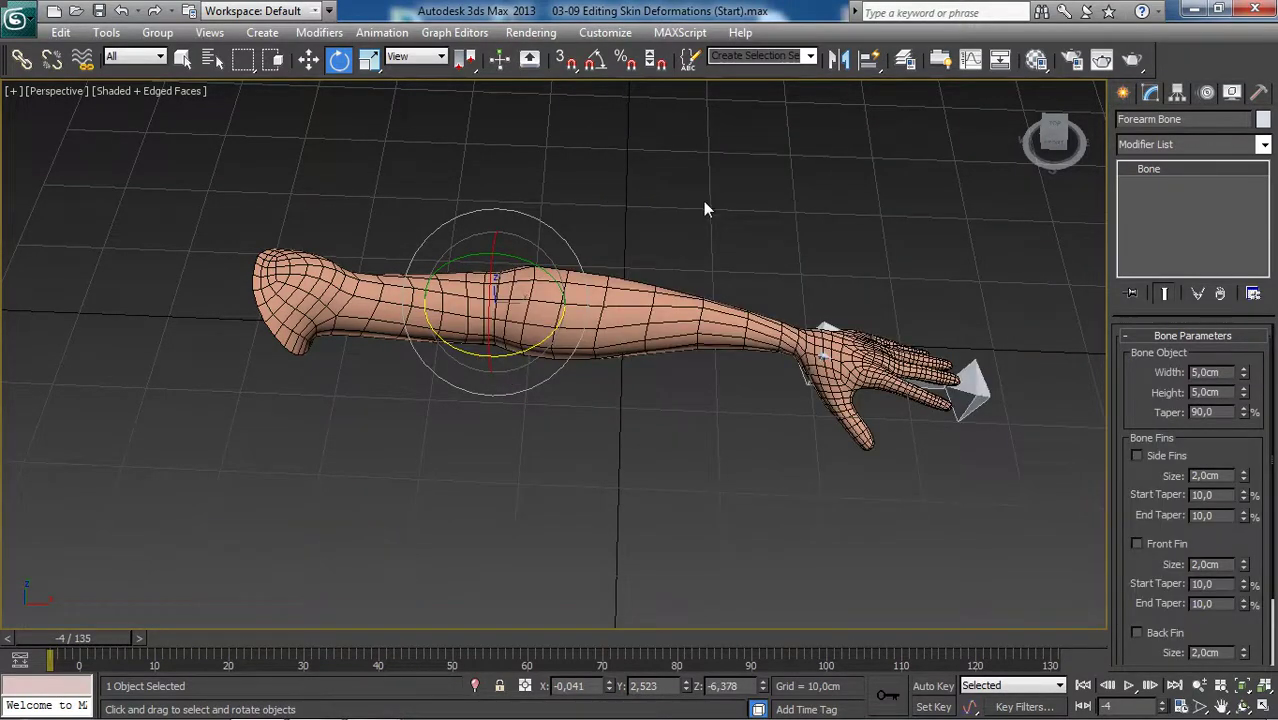
Reselect the forearm bone in wireframe and bend the elbow about the Z axis to about -52 degrees with the mesh shaded.
mouse_move(705, 205)
middle_mouse_down("alt")
mouse_move(759, 205)
mouse_move(725, 185)
mouse_move(686, 221)
middle_mouse_up("alt")
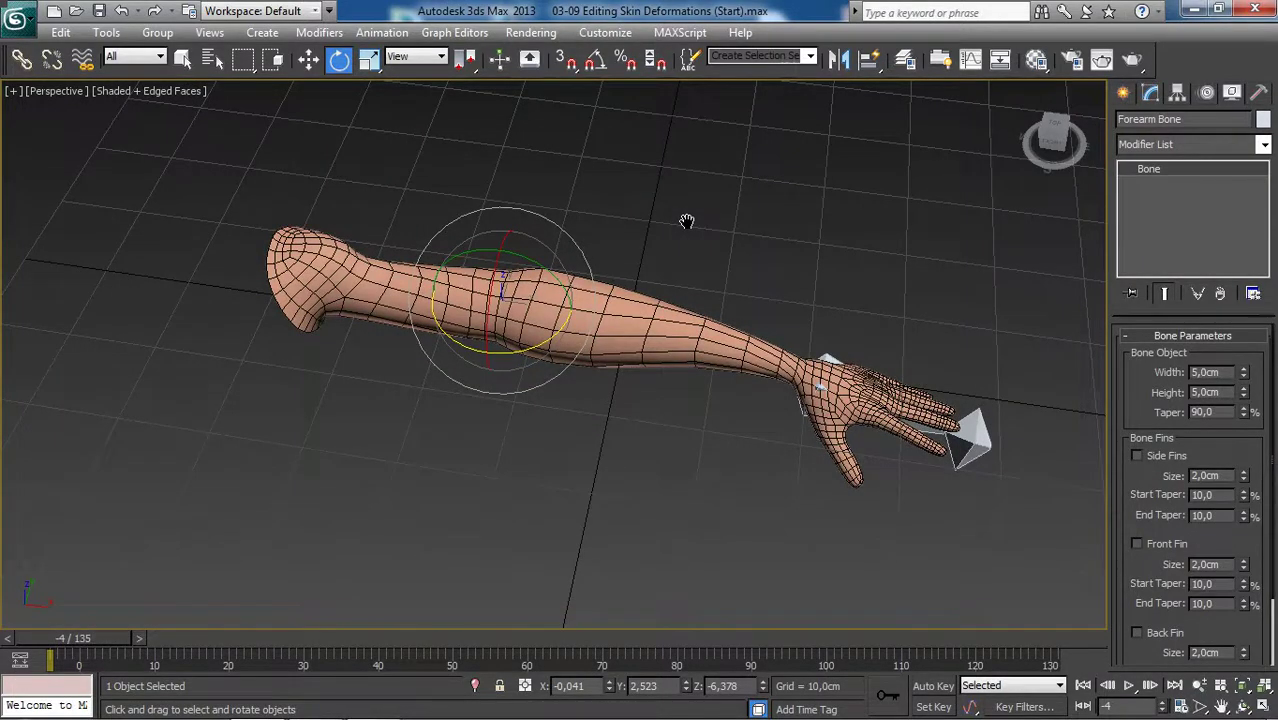
middle_click_drag(714, 226, 755, 258, "alt")
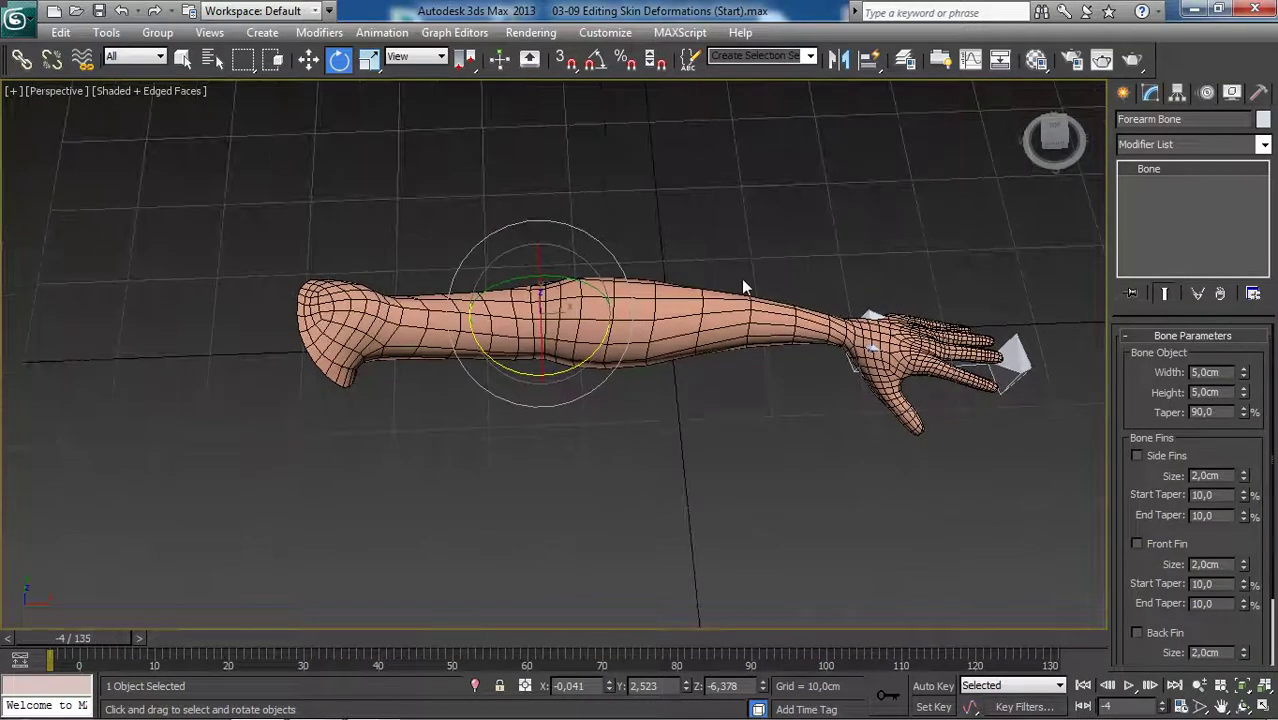
left_click(736, 258)
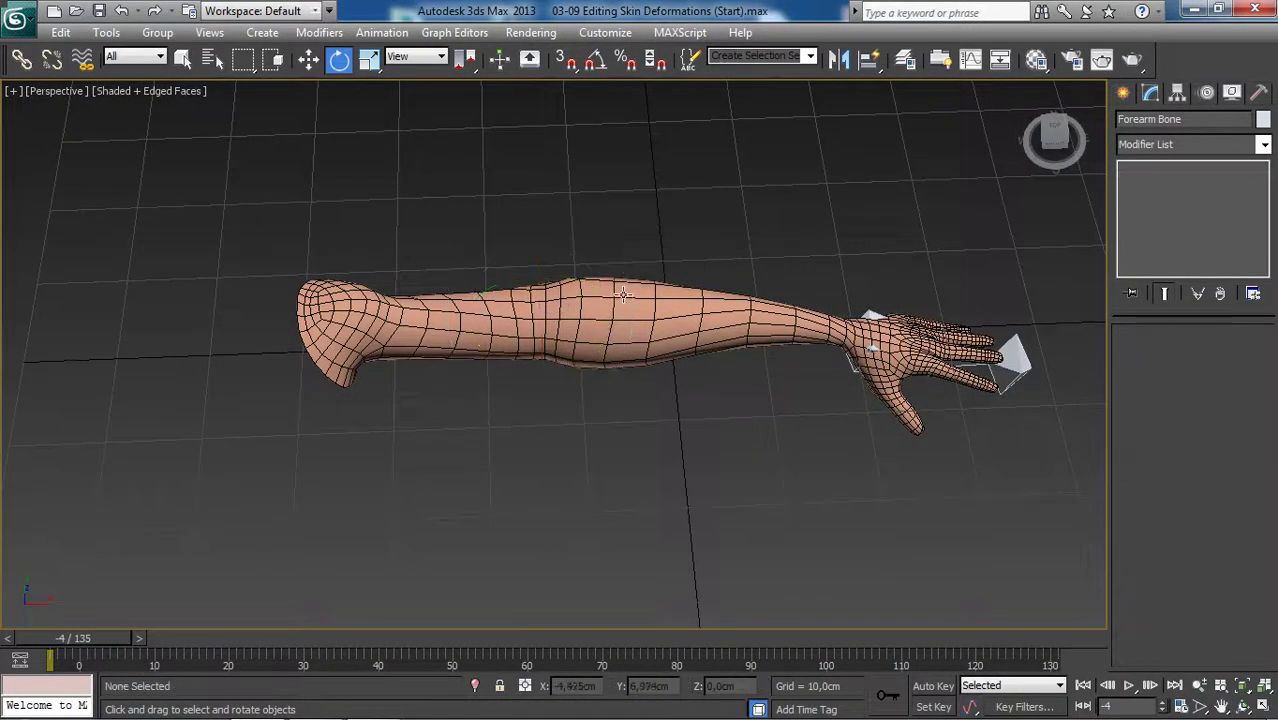
key("F3")
scroll(590, 314, "up", 2)
left_click(588, 317)
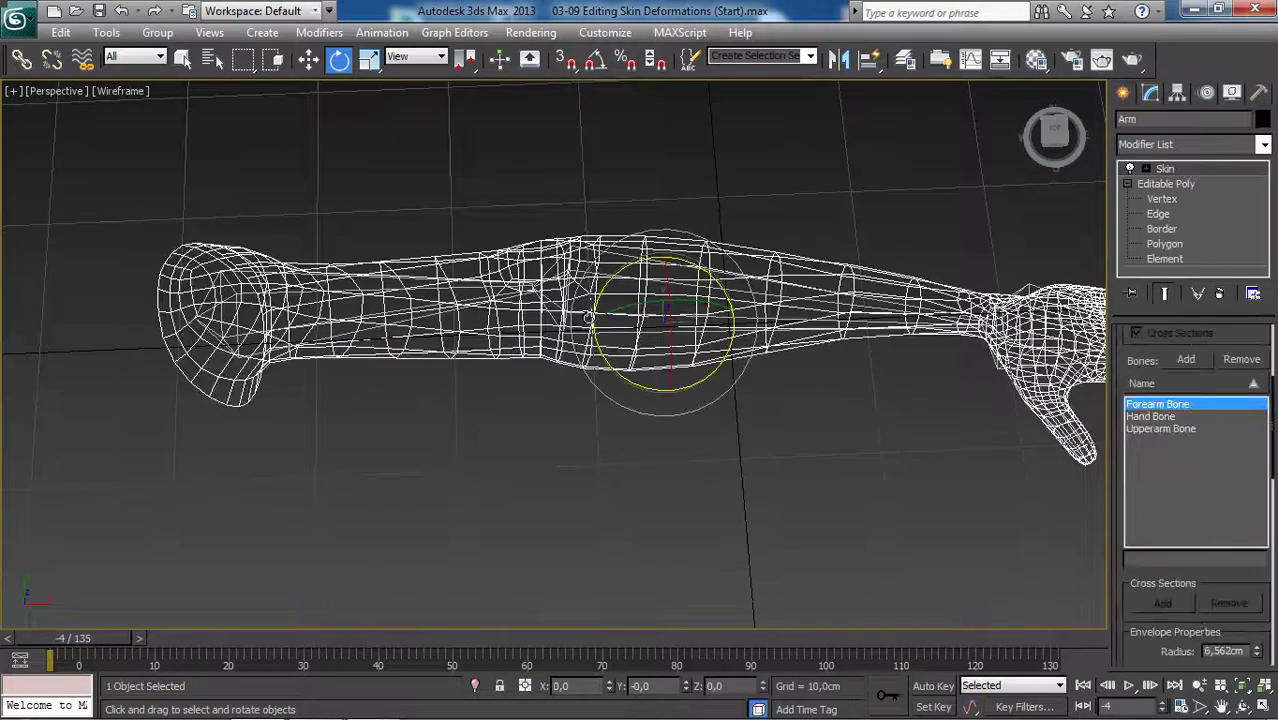
left_click(585, 314)
key("F3")
middle_click_drag(609, 336, 590, 355)
left_click_drag(550, 356, 485, 399)
middle_click_drag(485, 399, 599, 320, "alt")
scroll(600, 320, "up", 3)
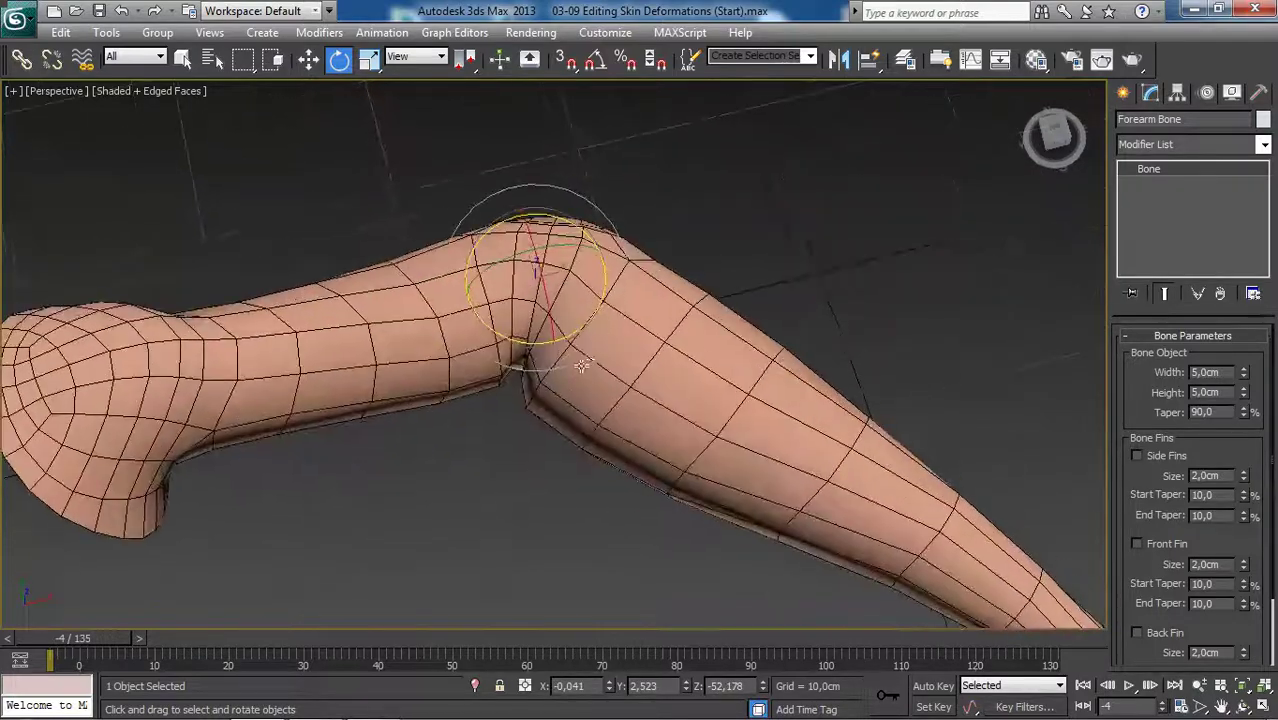
middle_click_drag(585, 370, 615, 354)
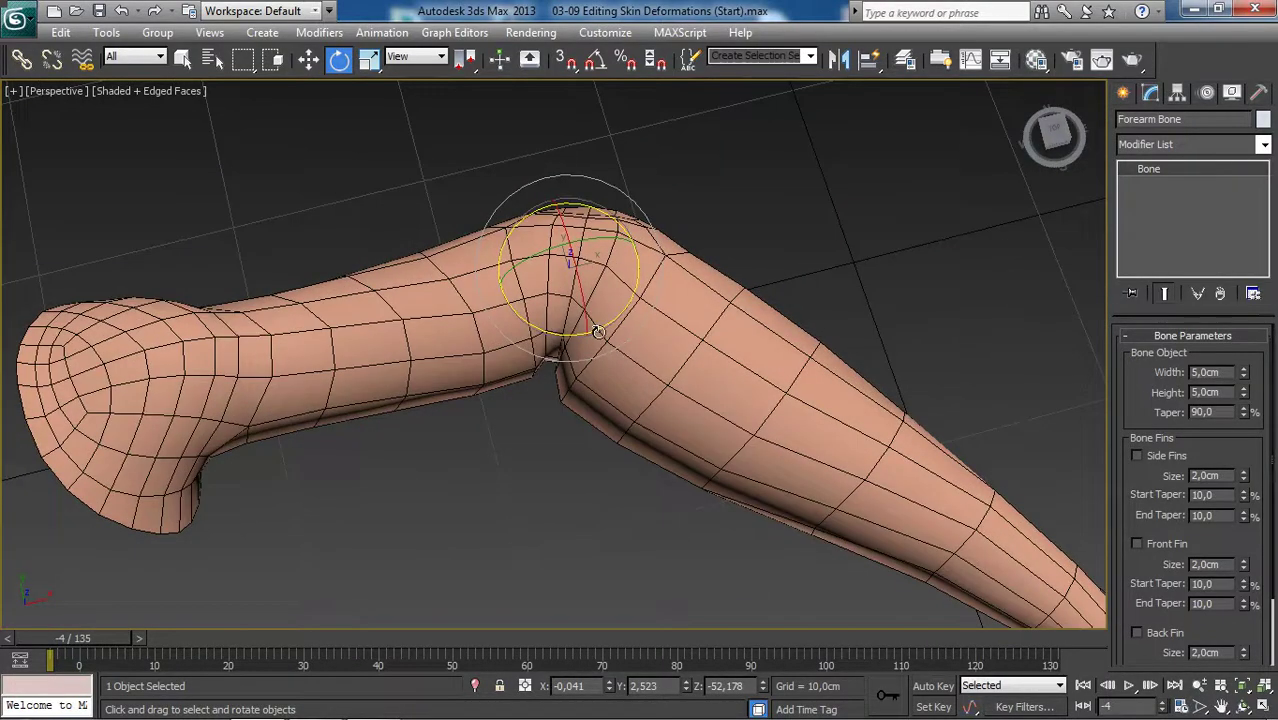
Try several elbow bends by rotating the forearm bone about the Z axis, ending at about -35 degrees.
left_click_drag(597, 332, 631, 304)
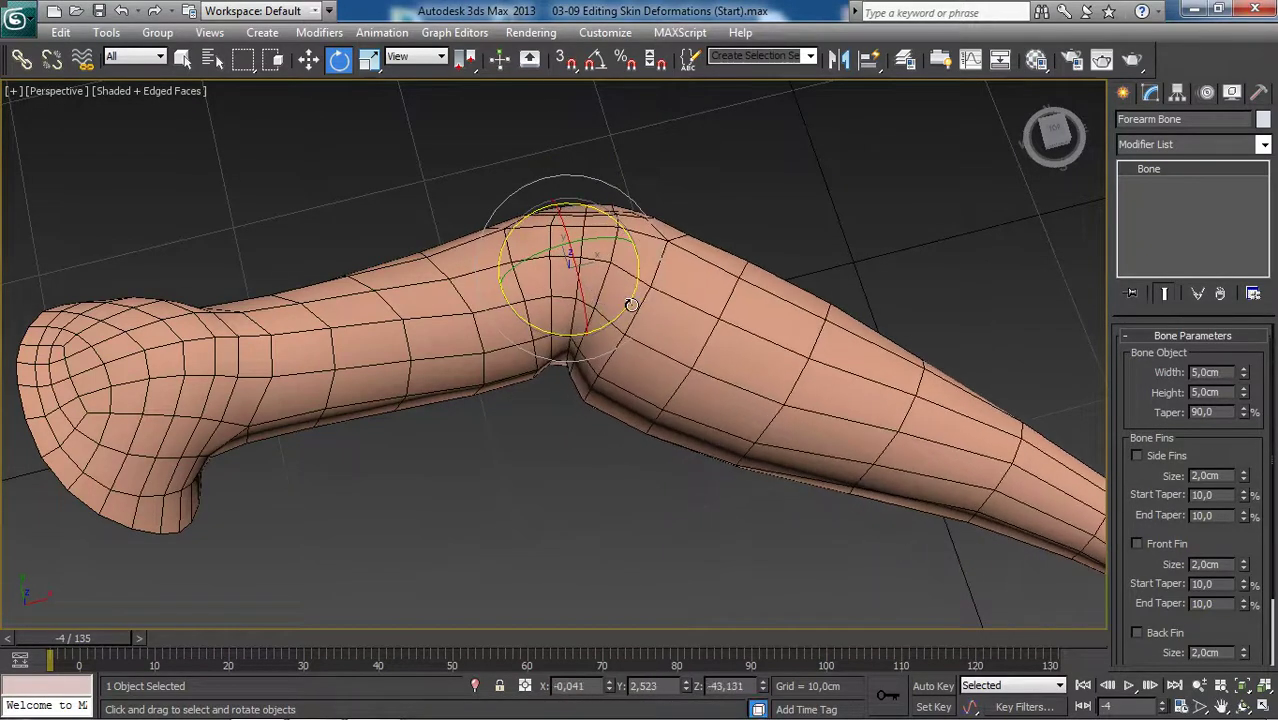
mouse_move(660, 380)
left_mouse_down()
mouse_move(602, 277)
mouse_move(448, 371)
mouse_move(510, 467)
left_mouse_up()
mouse_move(602, 472)
left_mouse_down()
mouse_move(685, 357)
mouse_move(603, 325)
mouse_move(459, 397)
mouse_move(660, 360)
mouse_move(632, 305)
left_mouse_up()
key("Escape")
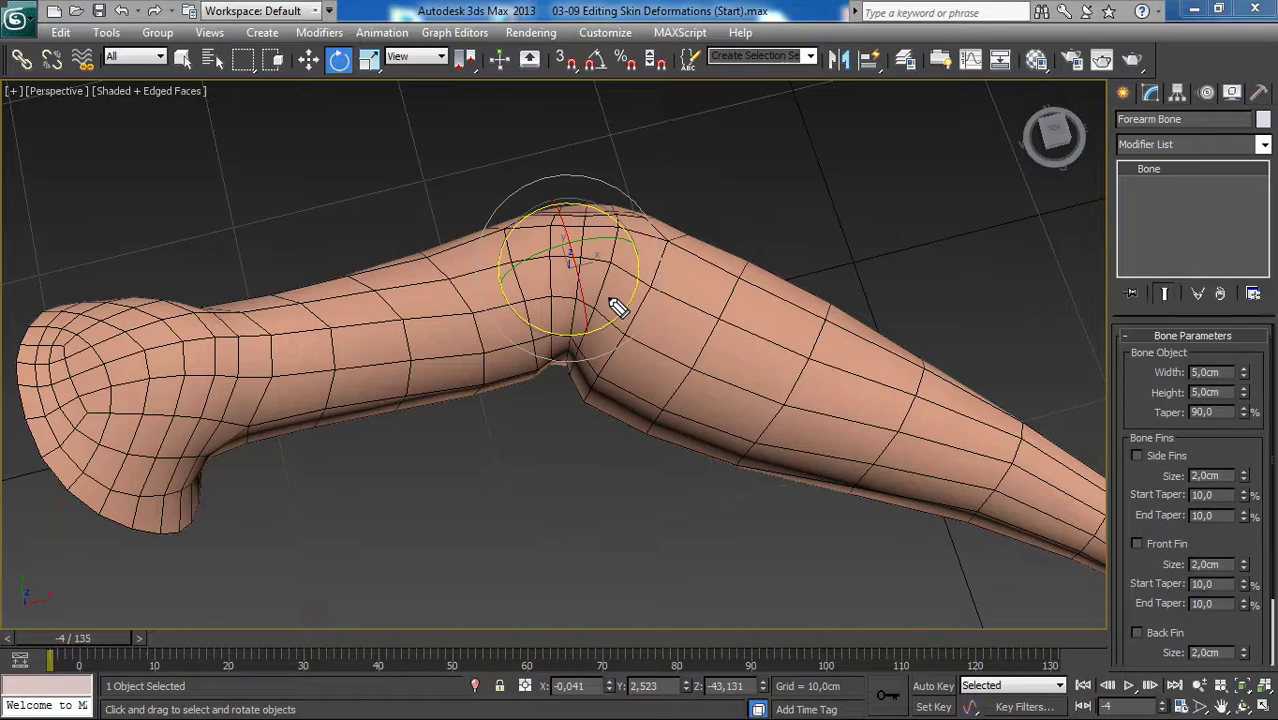
middle_click_drag(690, 299, 638, 319, "alt")
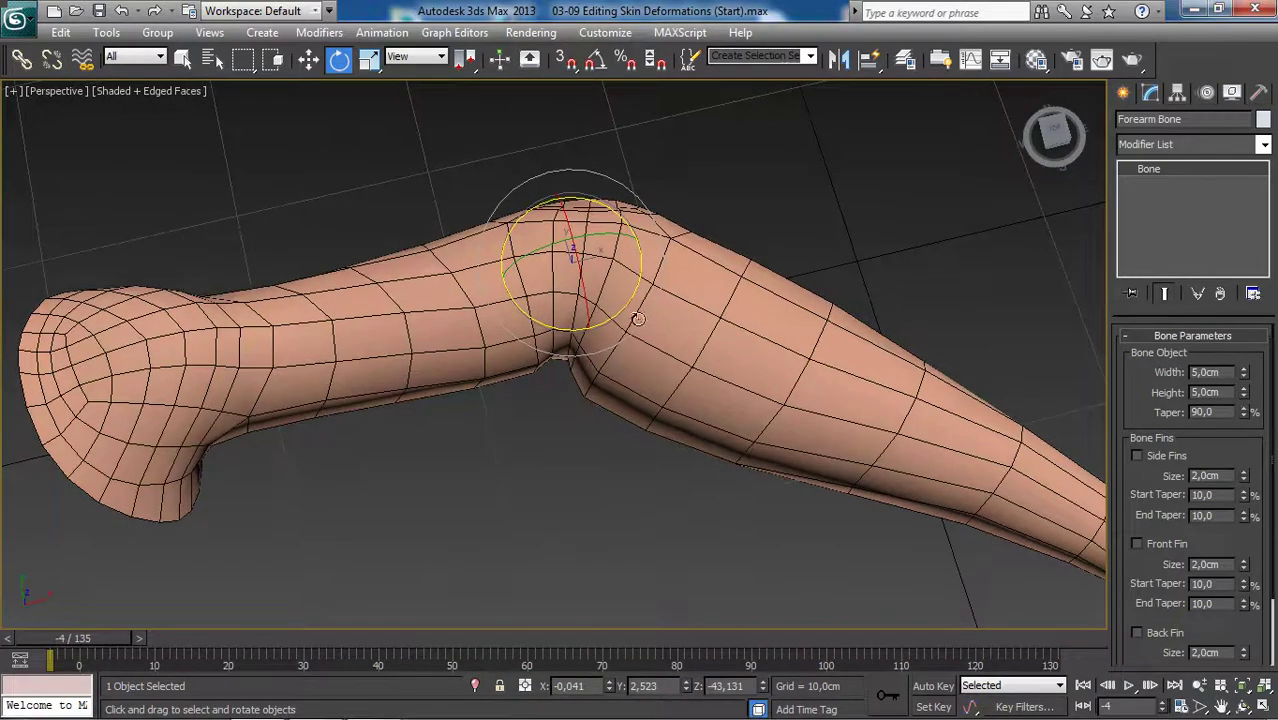
mouse_move(611, 317)
left_mouse_down()
mouse_move(612, 345)
mouse_move(610, 322)
left_mouse_up()
scroll(611, 325, "down", 5)
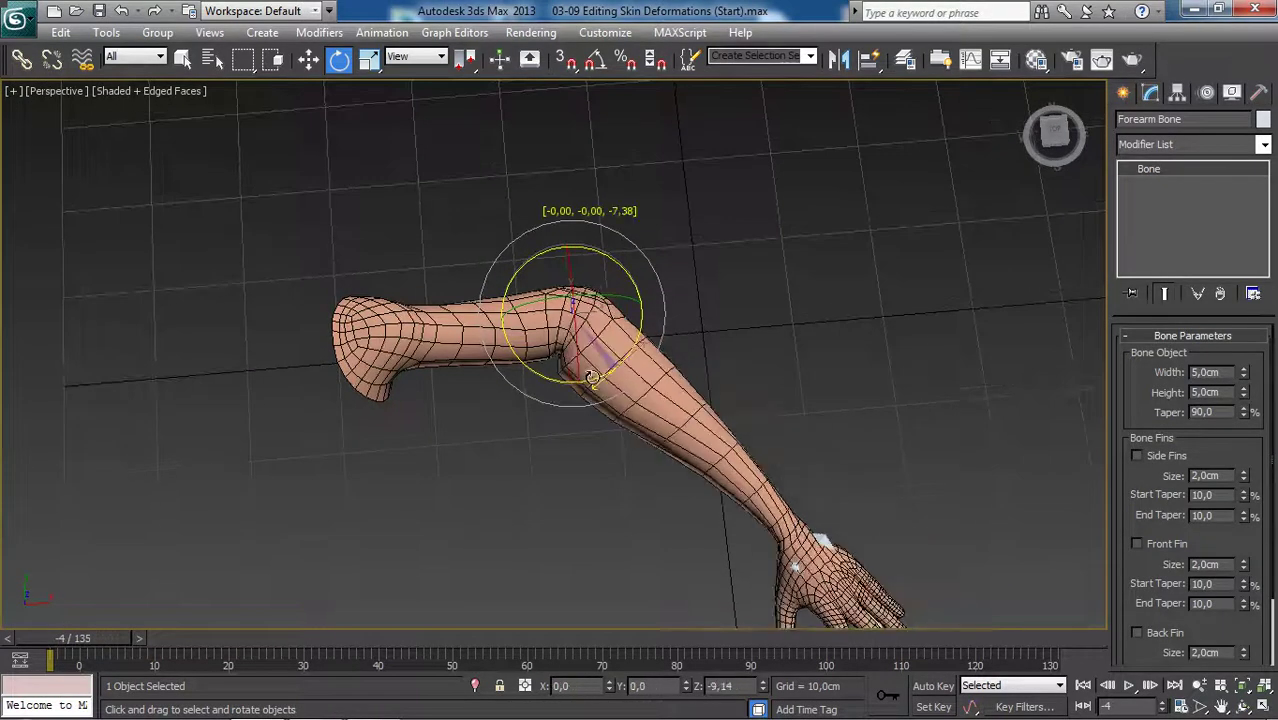
left_click_drag(592, 377, 614, 358)
scroll(623, 364, "up", 2)
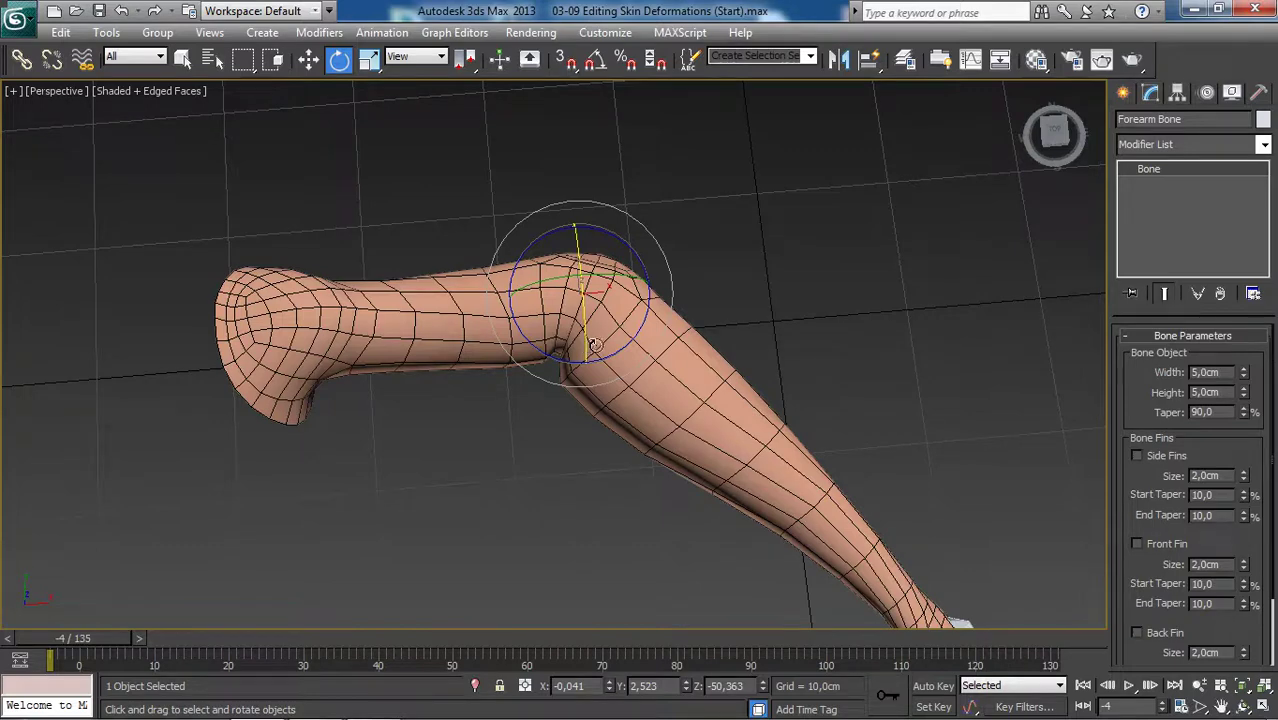
left_click_drag(608, 351, 644, 324)
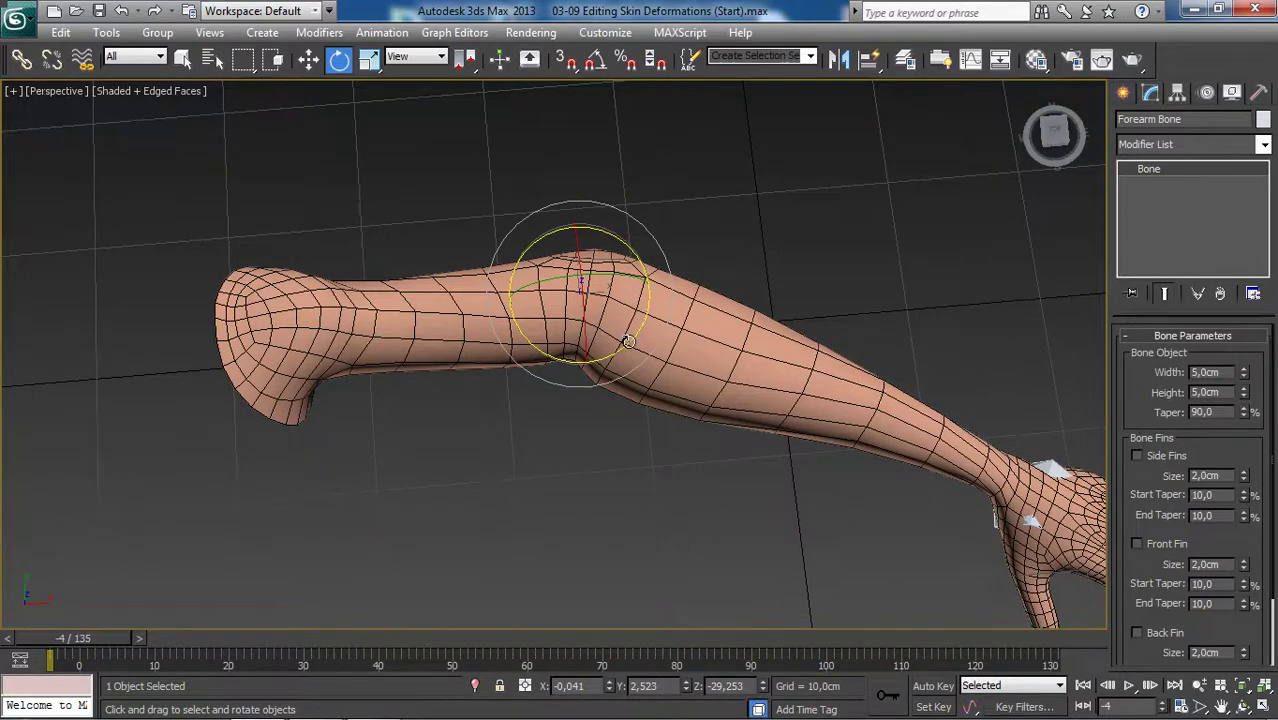
left_click_drag(628, 342, 604, 340)
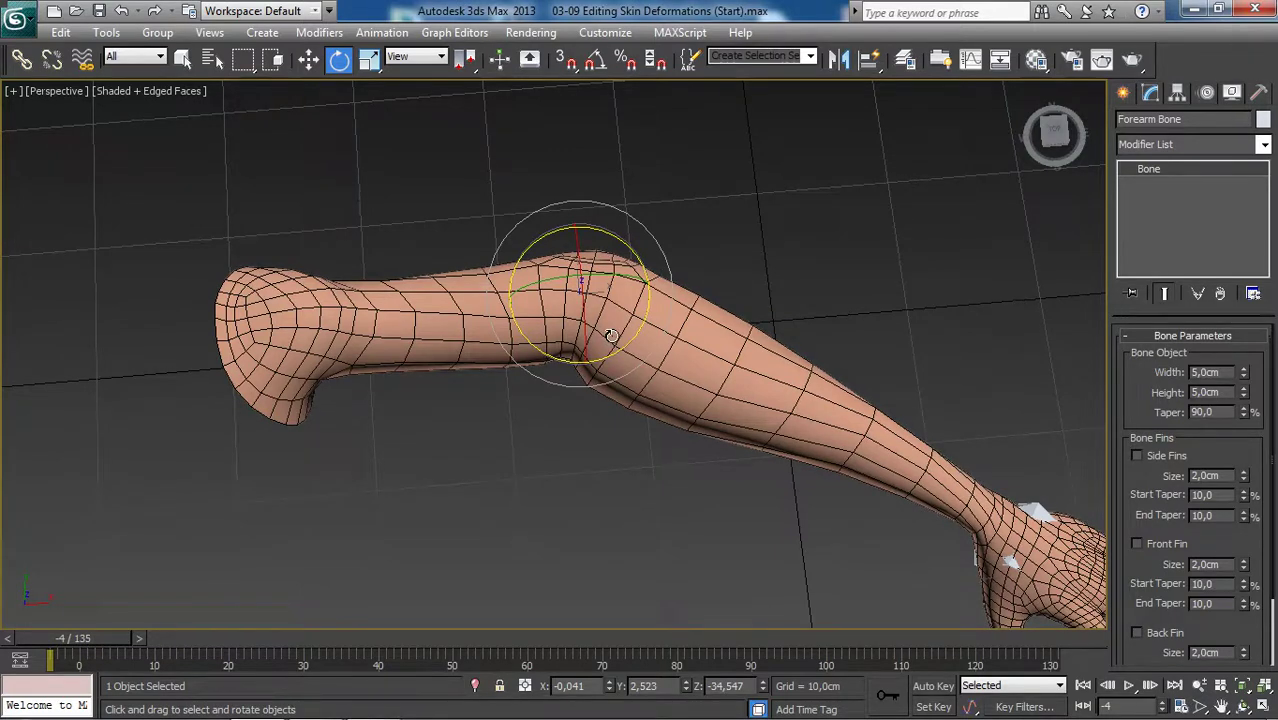
Key the forearm bone at frame 20 using Auto Key, rotated about the Z axis to about -62 degrees, and turn Auto Key off.
left_click(940, 688)
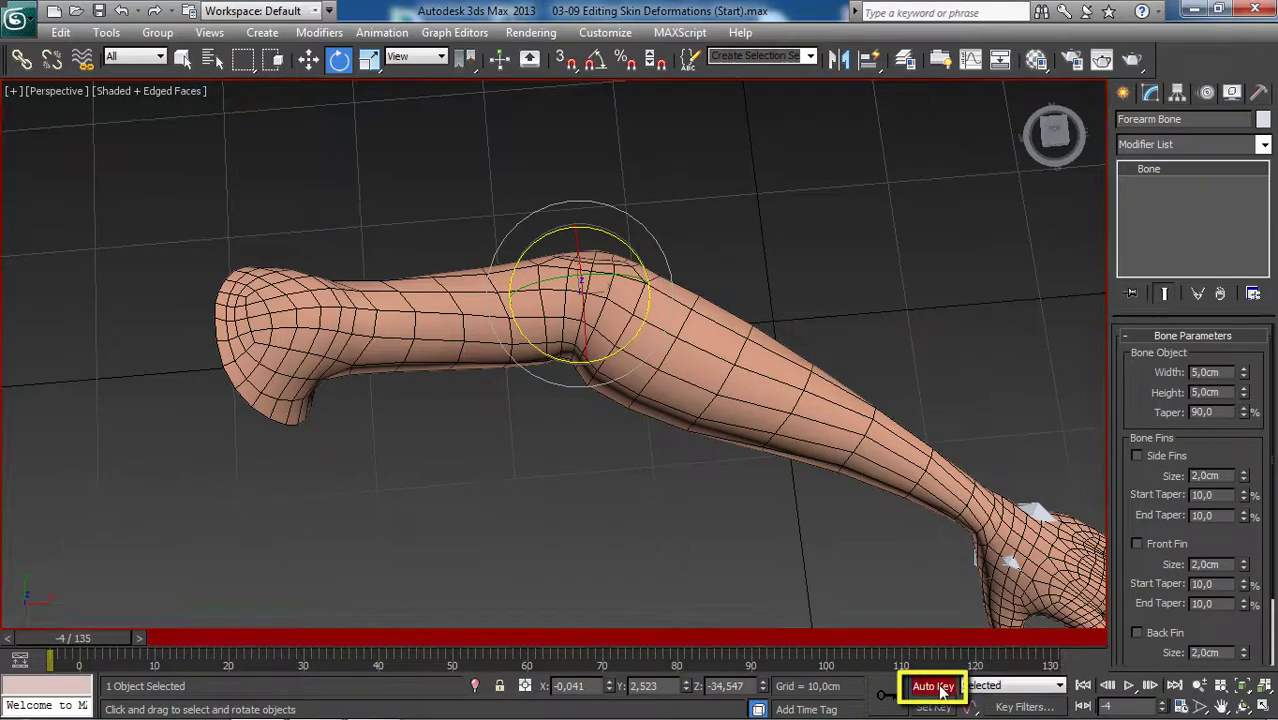
left_click_drag(119, 636, 283, 644)
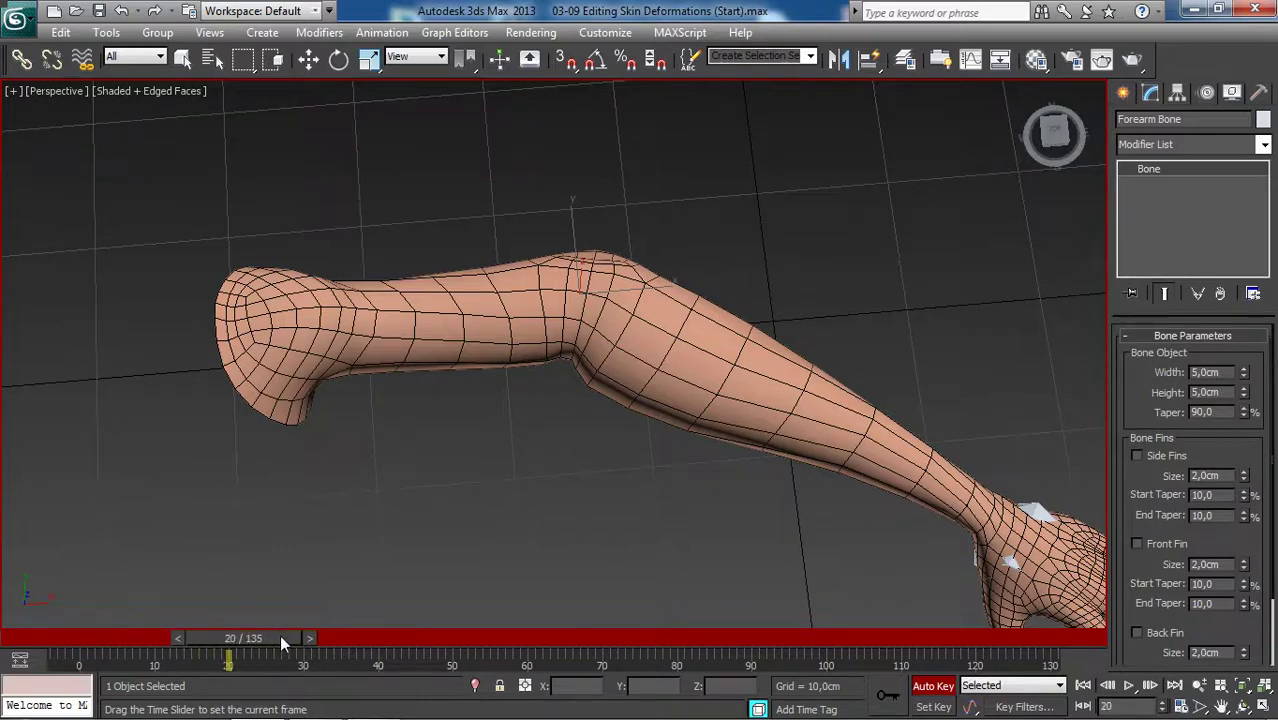
key("e")
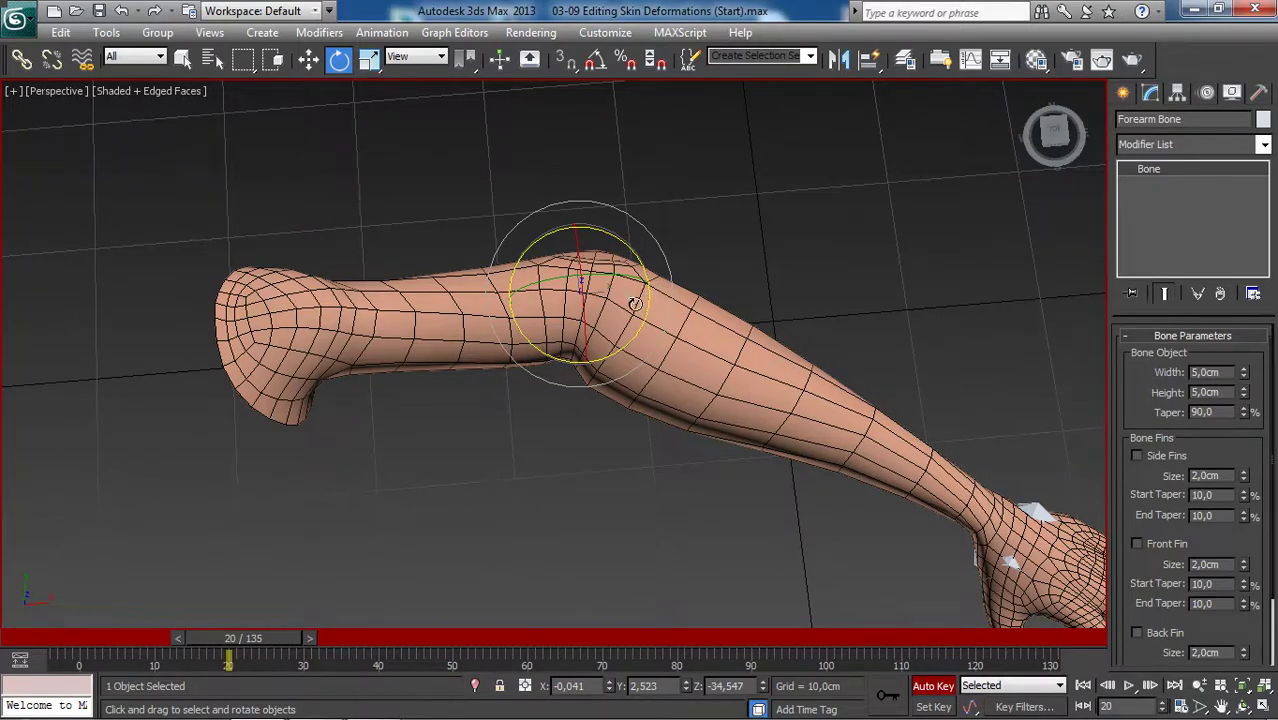
left_click_drag(621, 346, 604, 383)
middle_click_drag(606, 380, 616, 371, "alt")
scroll(604, 363, "down", 3)
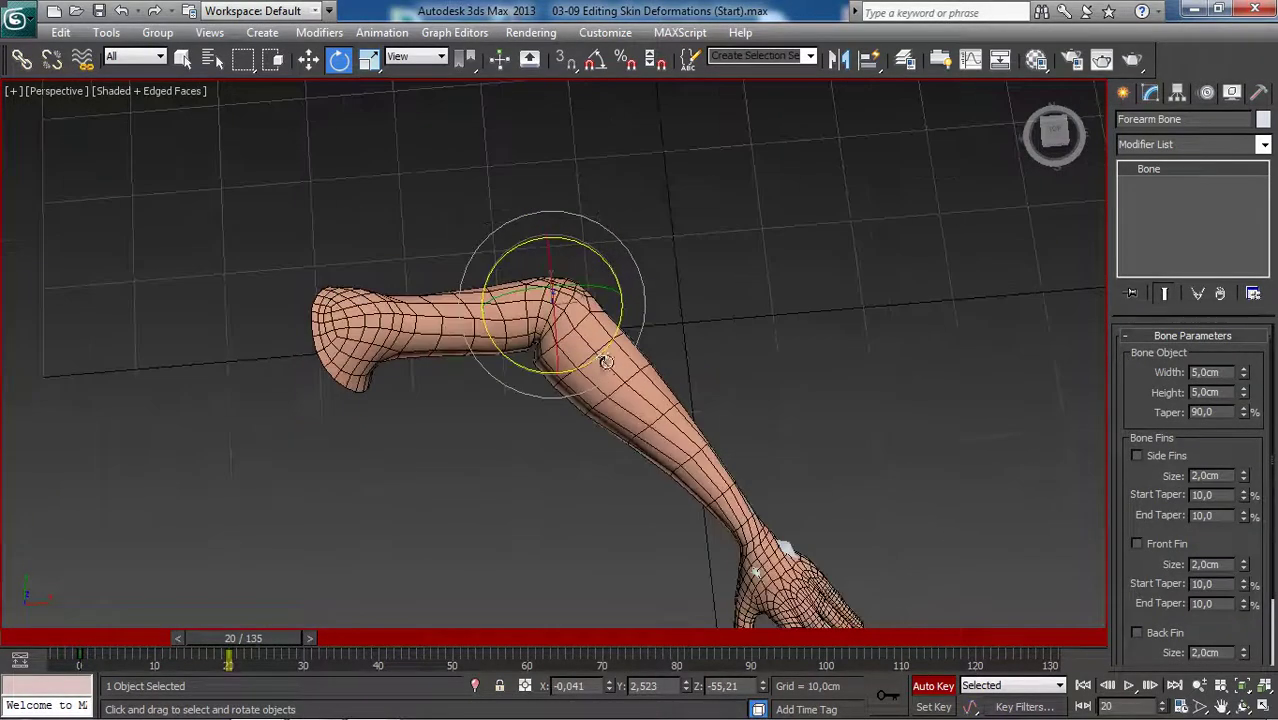
scroll(581, 362, "up", 5)
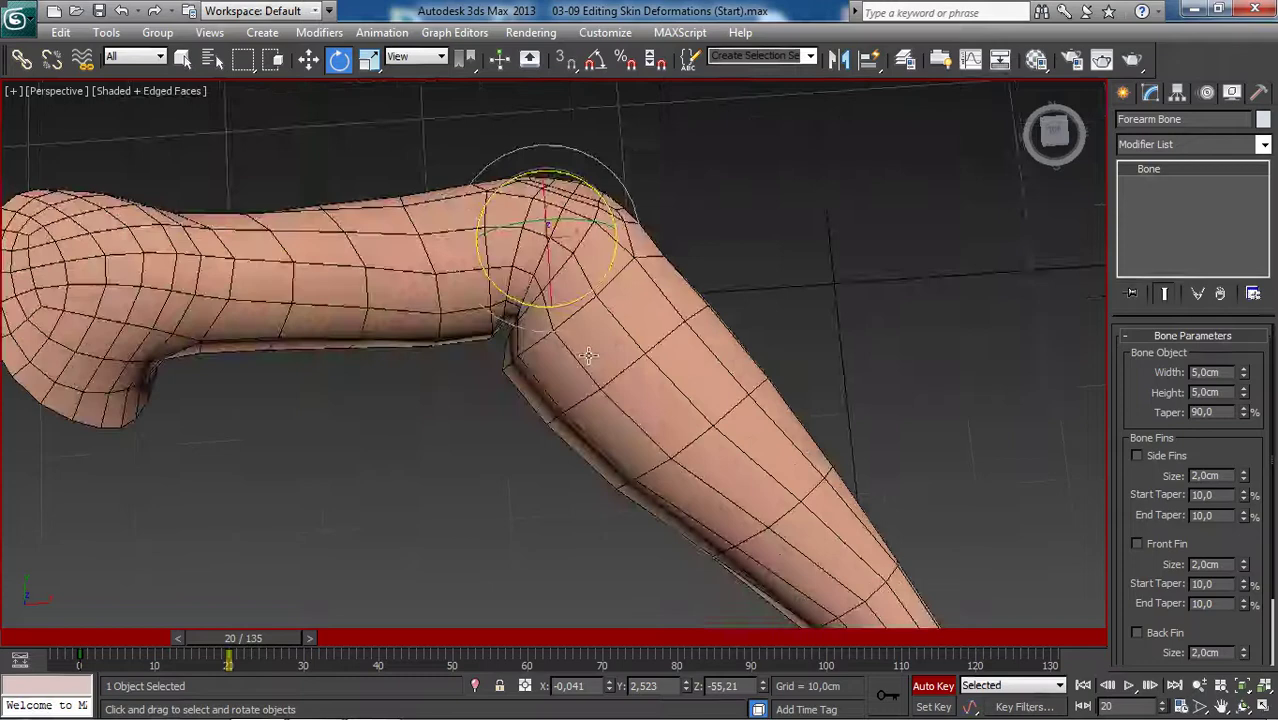
mouse_move(580, 299)
left_mouse_down()
mouse_move(566, 299)
mouse_move(573, 311)
left_mouse_up()
scroll(577, 313, "down", 2)
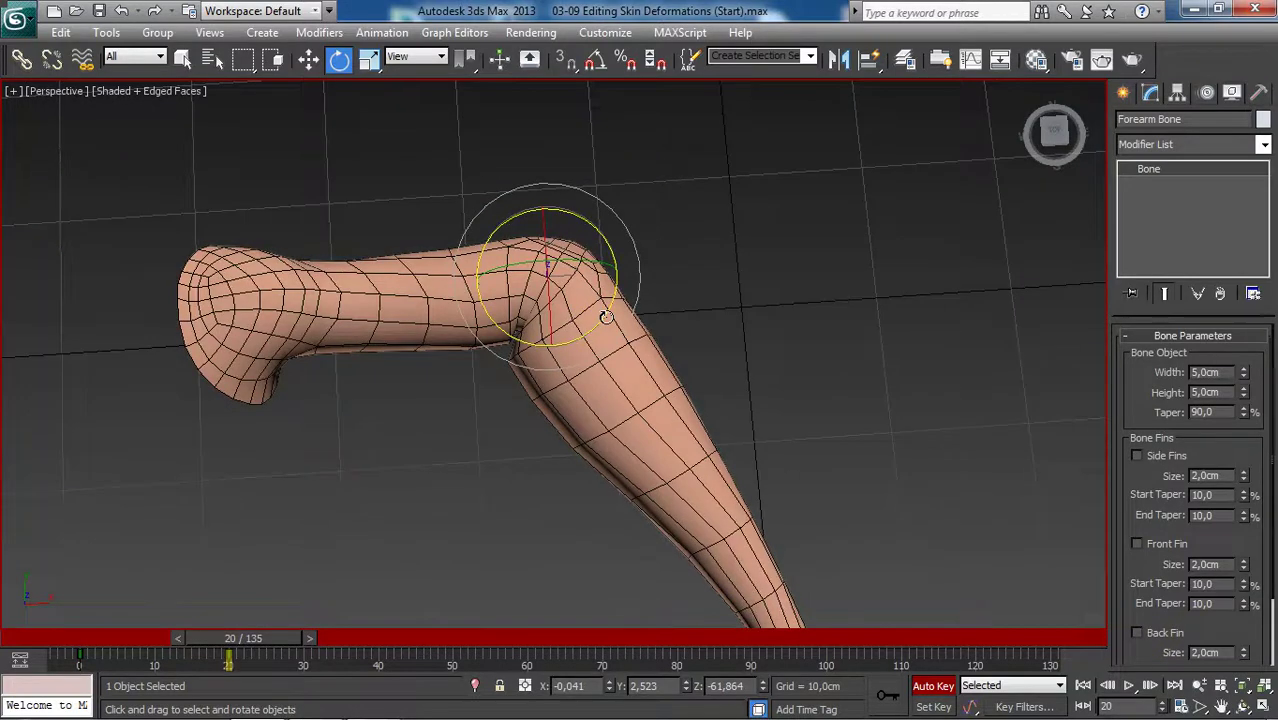
left_click(940, 689)
Scrub the animation back to frame 0, keeping the whole arm in view.
left_click_drag(248, 644, 68, 686)
key("e")
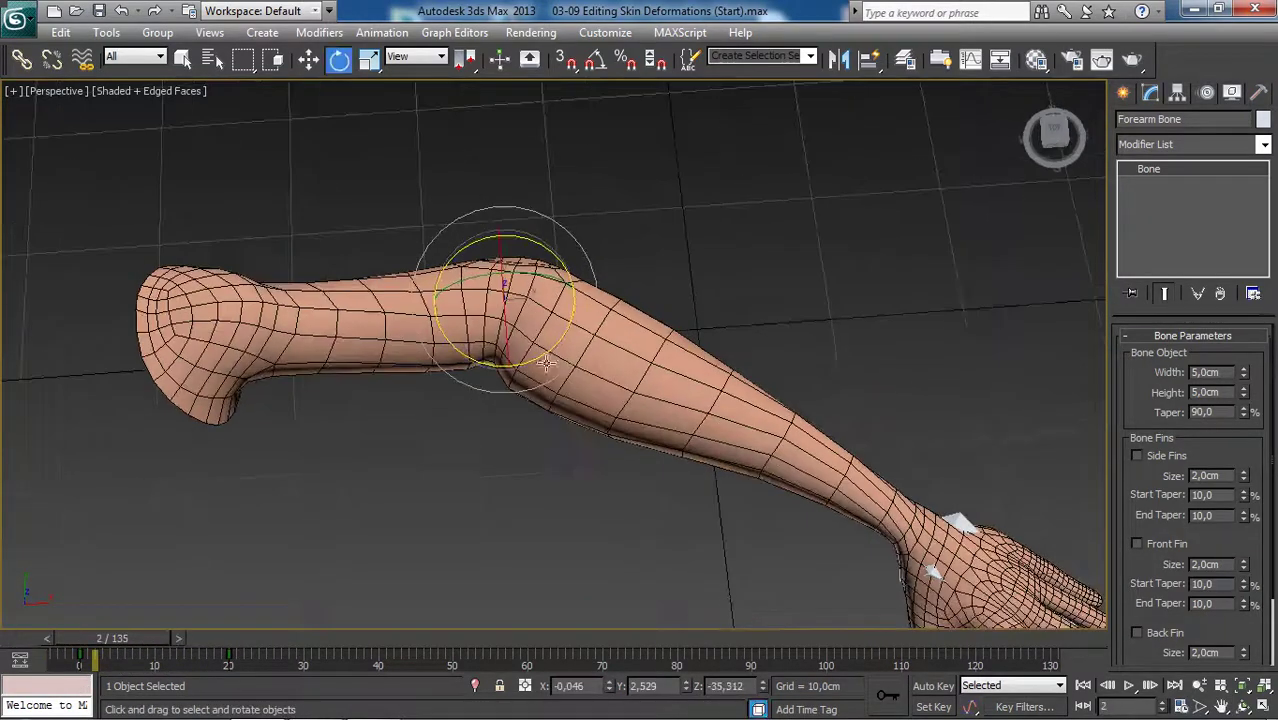
mouse_move(106, 637)
left_mouse_down()
mouse_move(175, 638)
mouse_move(97, 627)
left_mouse_up()
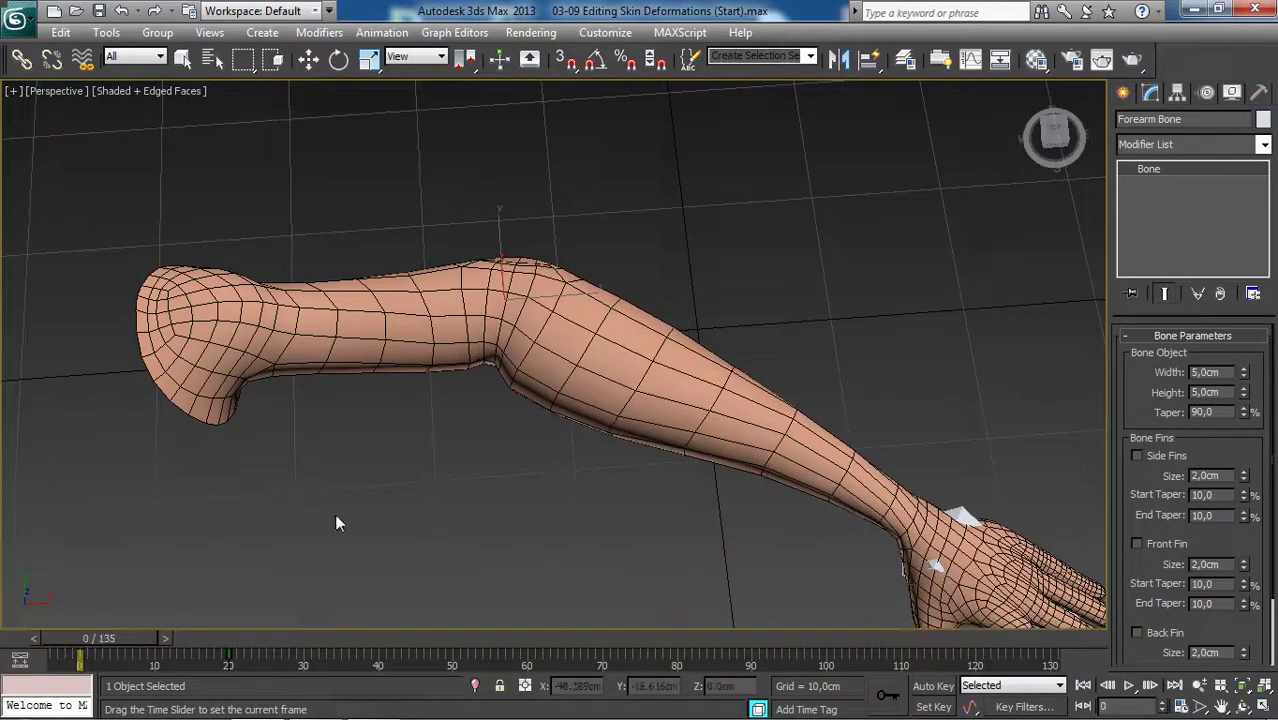
scroll(589, 334, "down", 3)
scroll(591, 332, "up", 3)
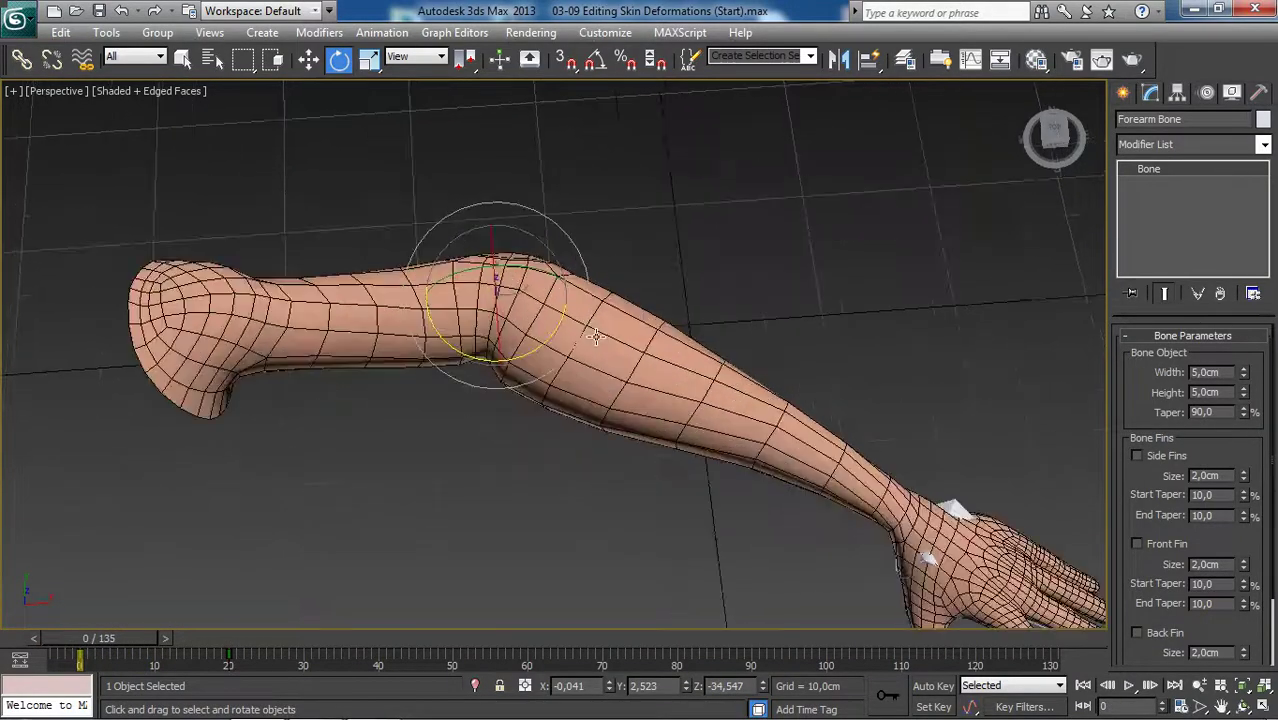
middle_click_drag(593, 334, 573, 324)
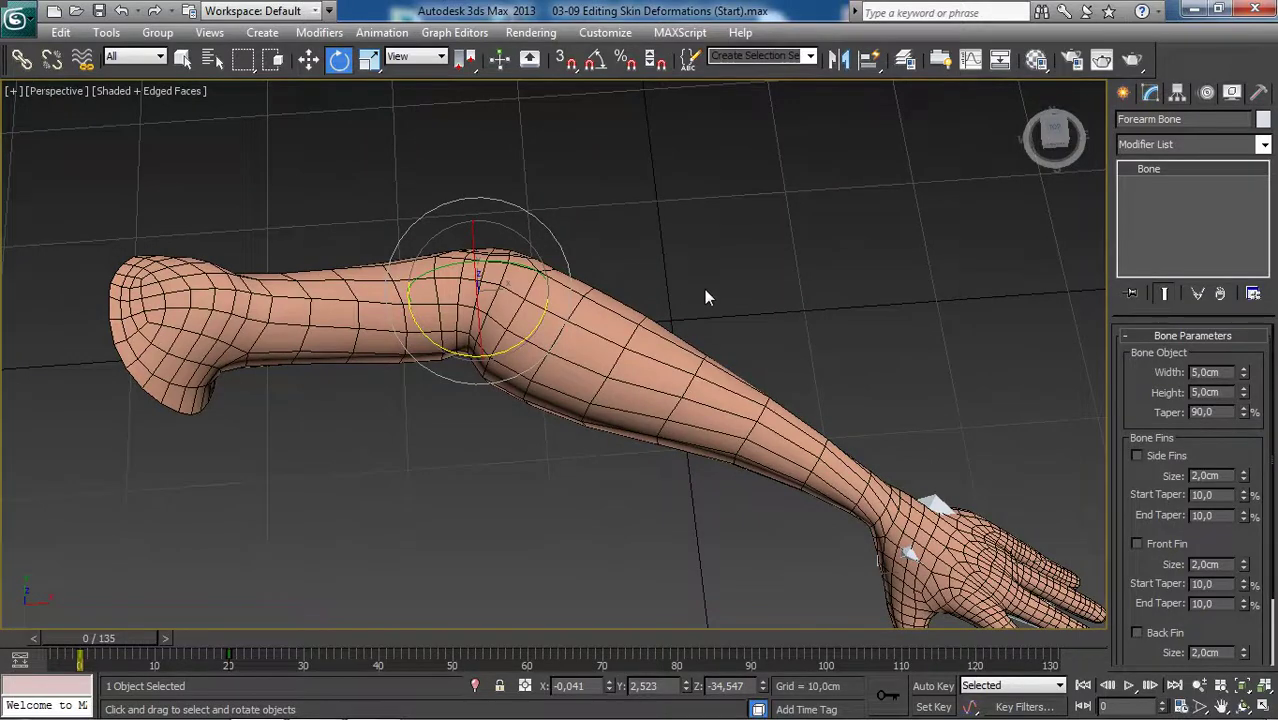
middle_click_drag(716, 297, 711, 291)
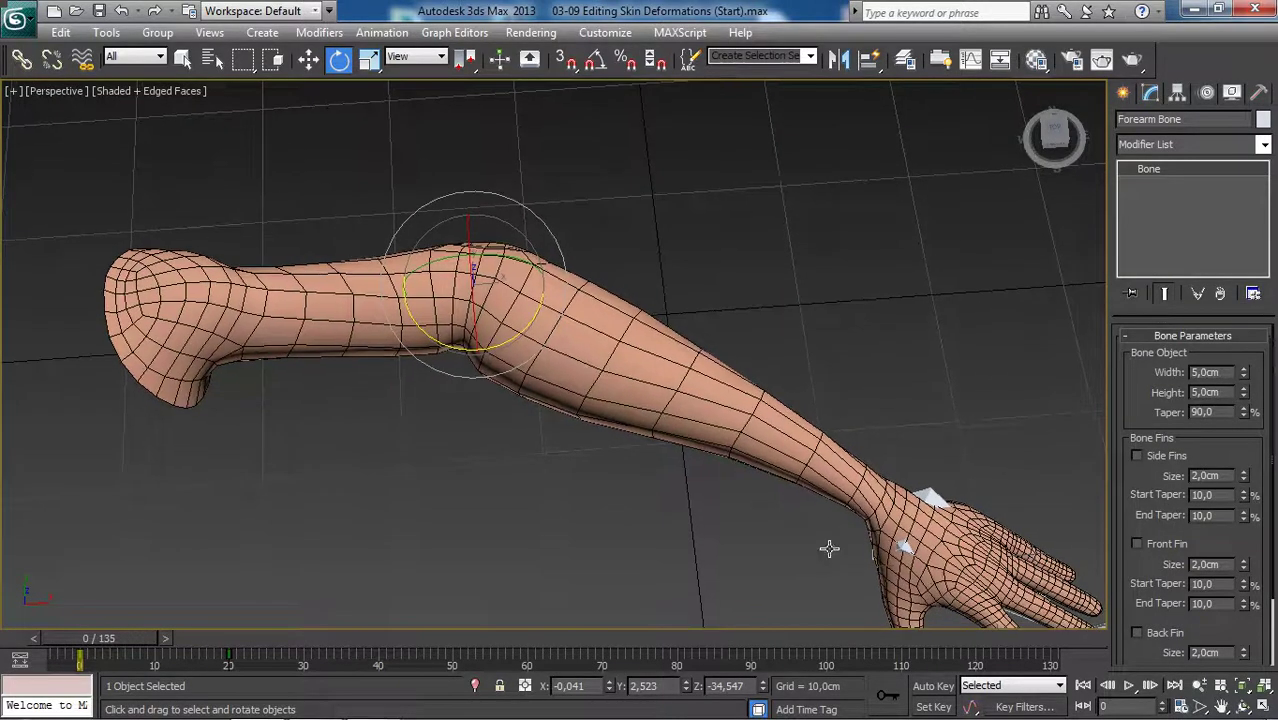
Key the forearm bone's frozen pose at frame 0 using Auto Key and Transform To Zero, and turn Auto Key off.
left_click(932, 686)
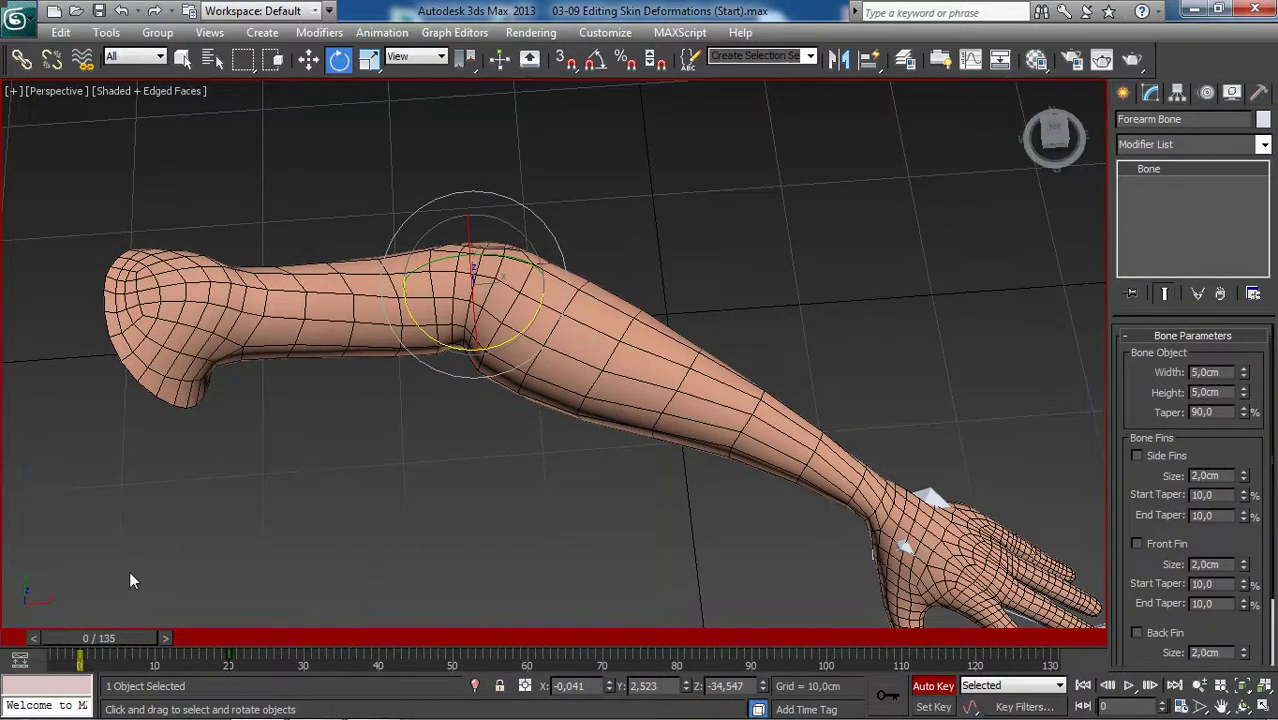
left_click_drag(127, 636, 119, 635)
key("F3")
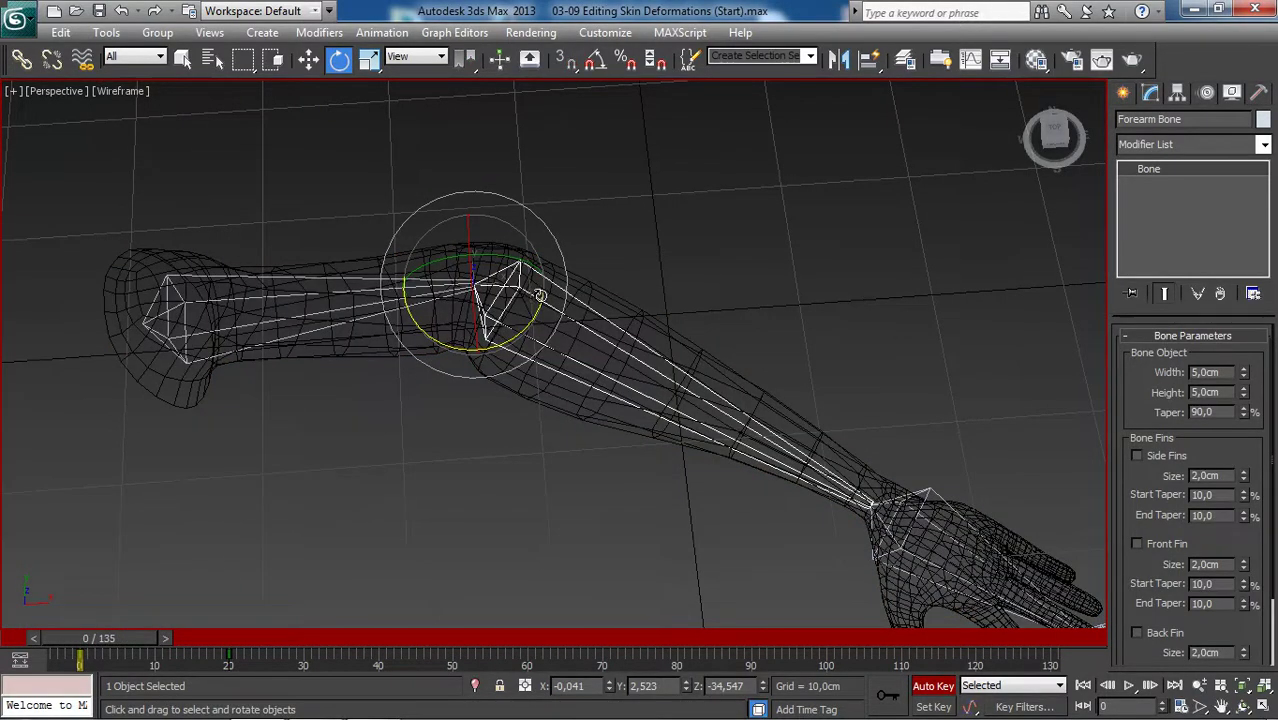
right_click(541, 291, "alt")
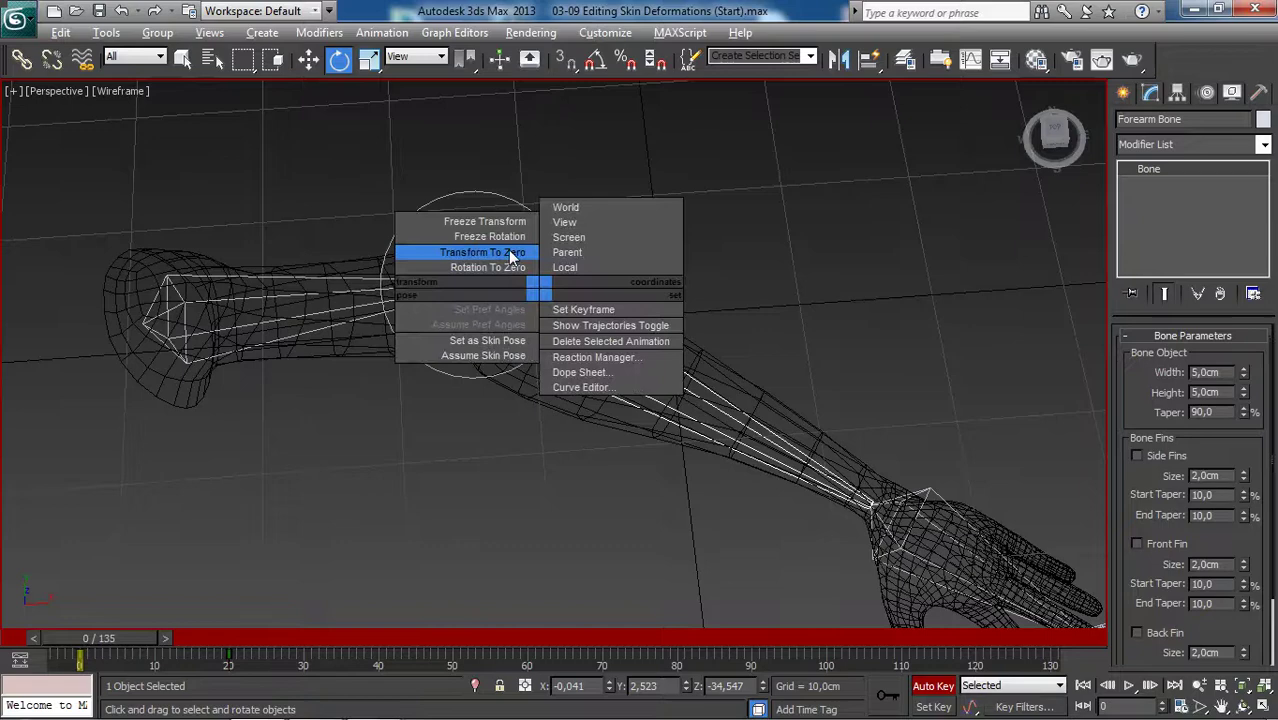
left_click(510, 253)
key("F3")
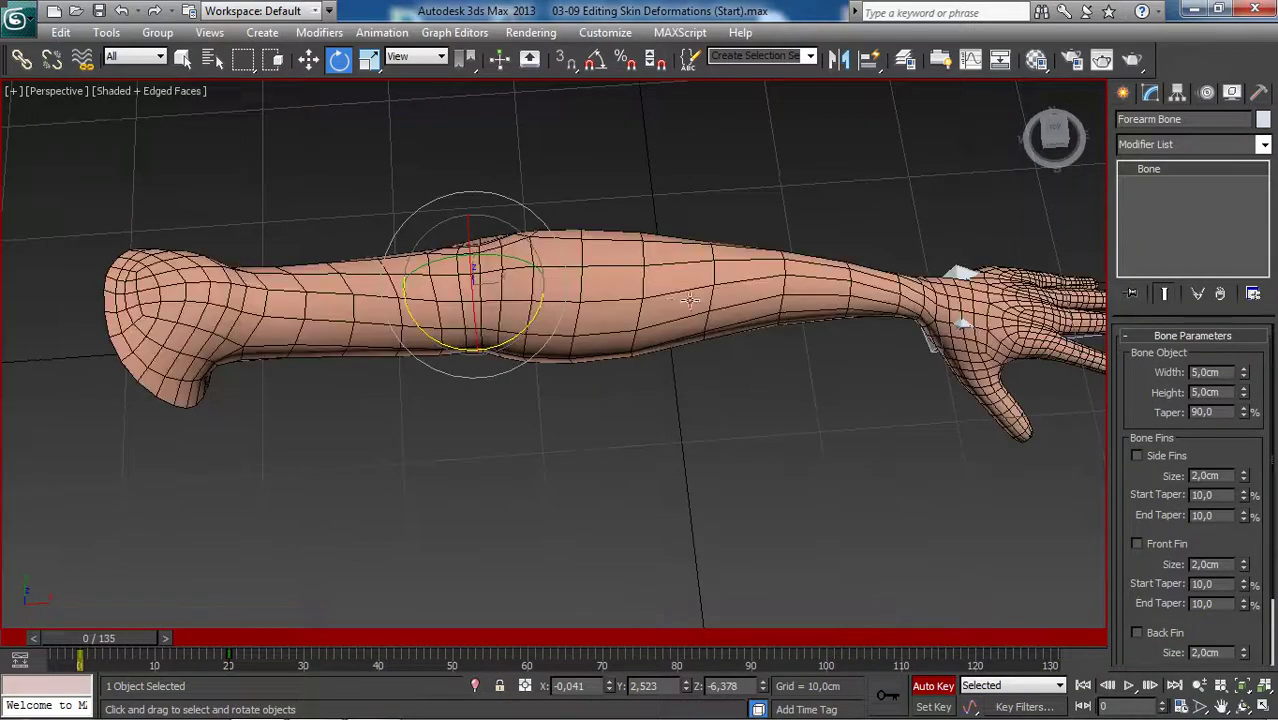
middle_click_drag(651, 260, 636, 326)
scroll(612, 315, "down", 3)
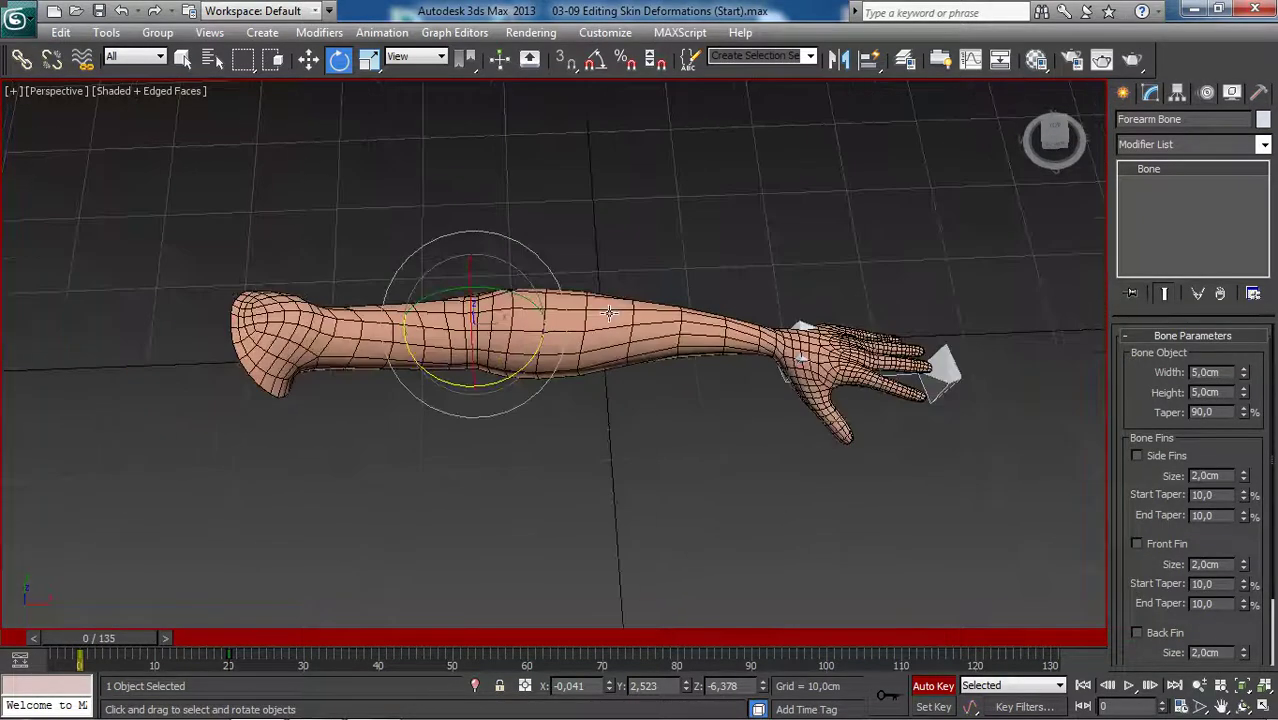
left_click(929, 688)
Scrub the animation towards frame 20 and examine the mesh deformation around the bent elbow.
left_click_drag(123, 638, 252, 634)
key("e")
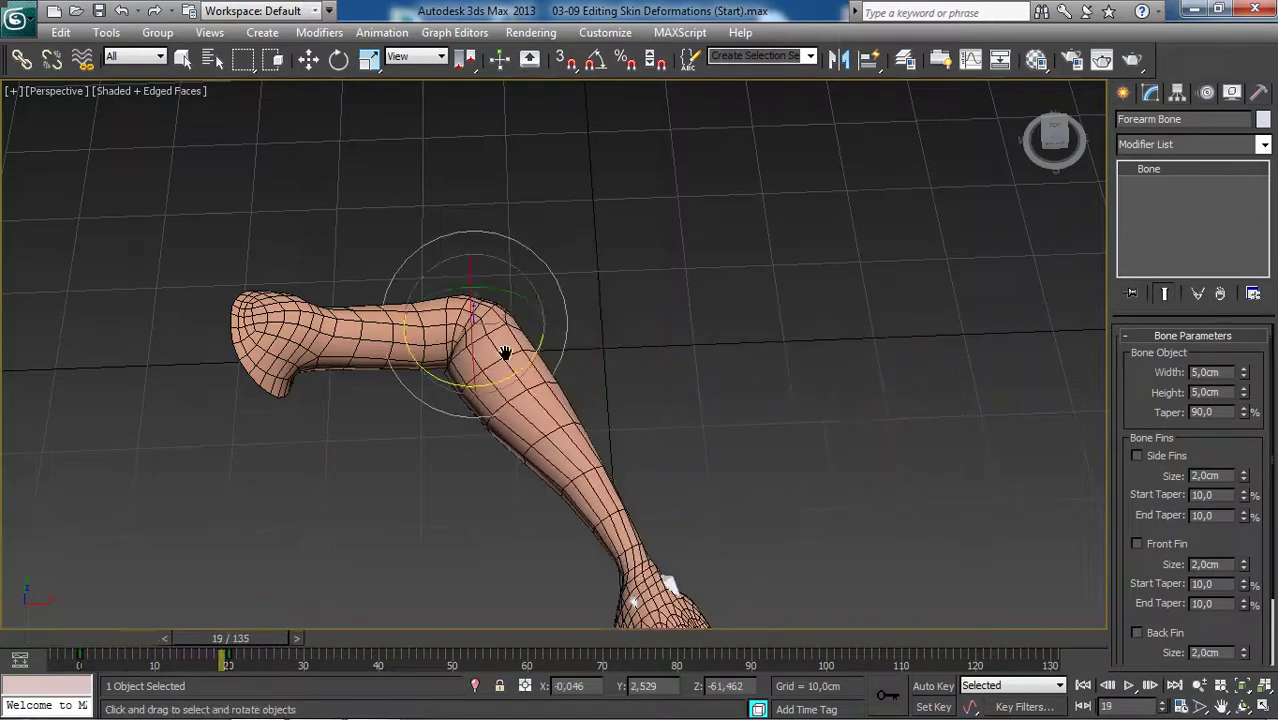
scroll(508, 351, "up", 5)
scroll(601, 388, "down", 4)
middle_click_drag(335, 550, 293, 576, "alt")
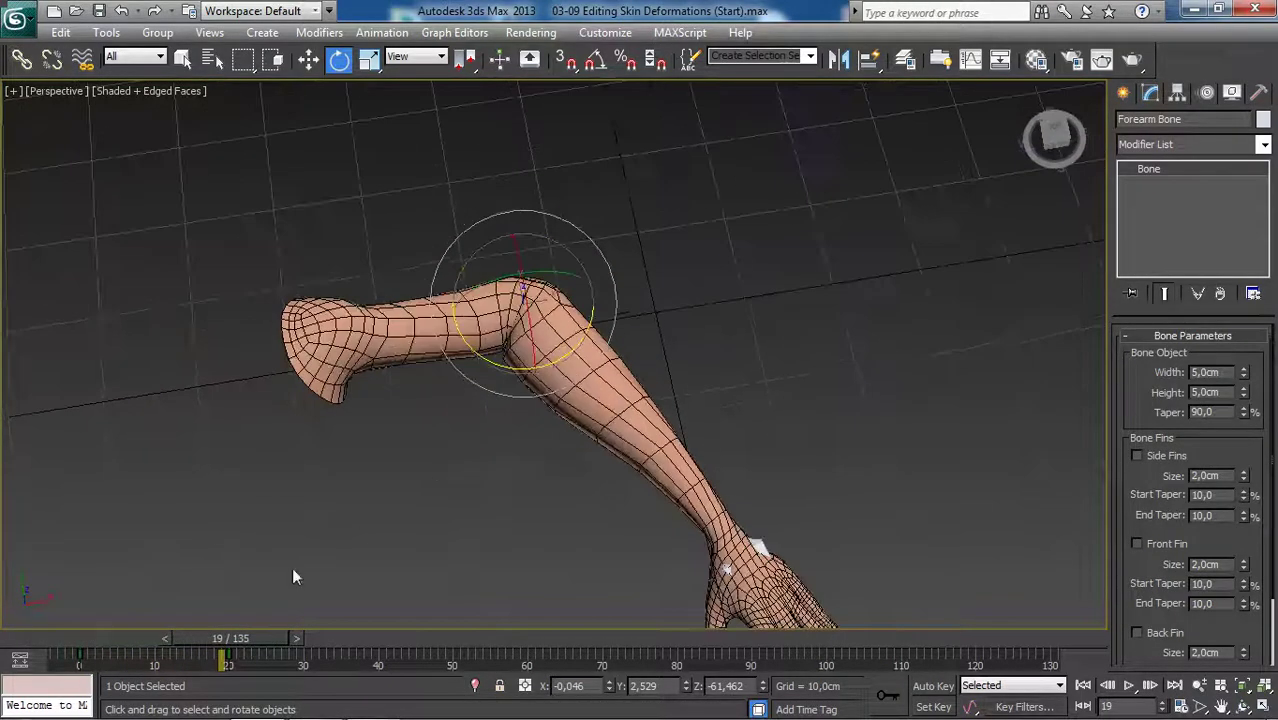
mouse_move(251, 636)
left_mouse_down()
mouse_move(274, 636)
mouse_move(120, 637)
mouse_move(260, 637)
left_mouse_up()
scroll(505, 335, "up", 3)
middle_click_drag(487, 404, 486, 455, "alt")
key("e")
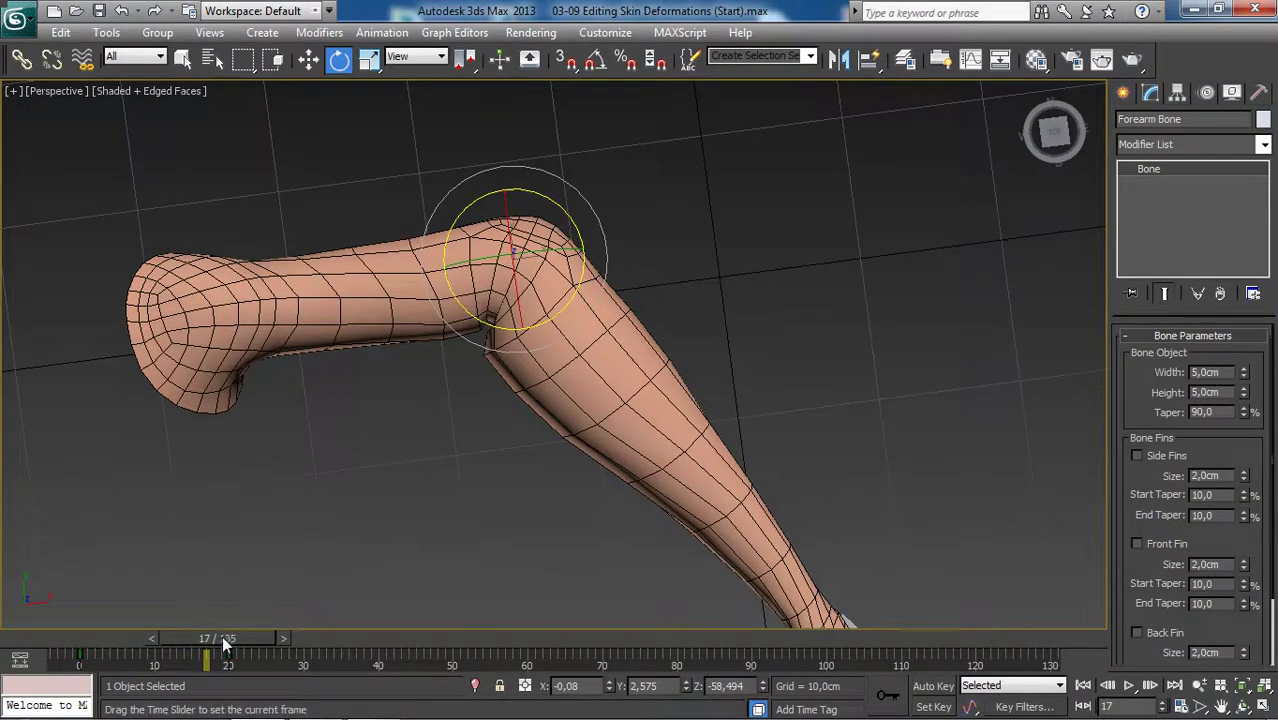
Scrub the animation back to frame 4 and switch to the Move tool.
left_click_drag(215, 638, 146, 663)
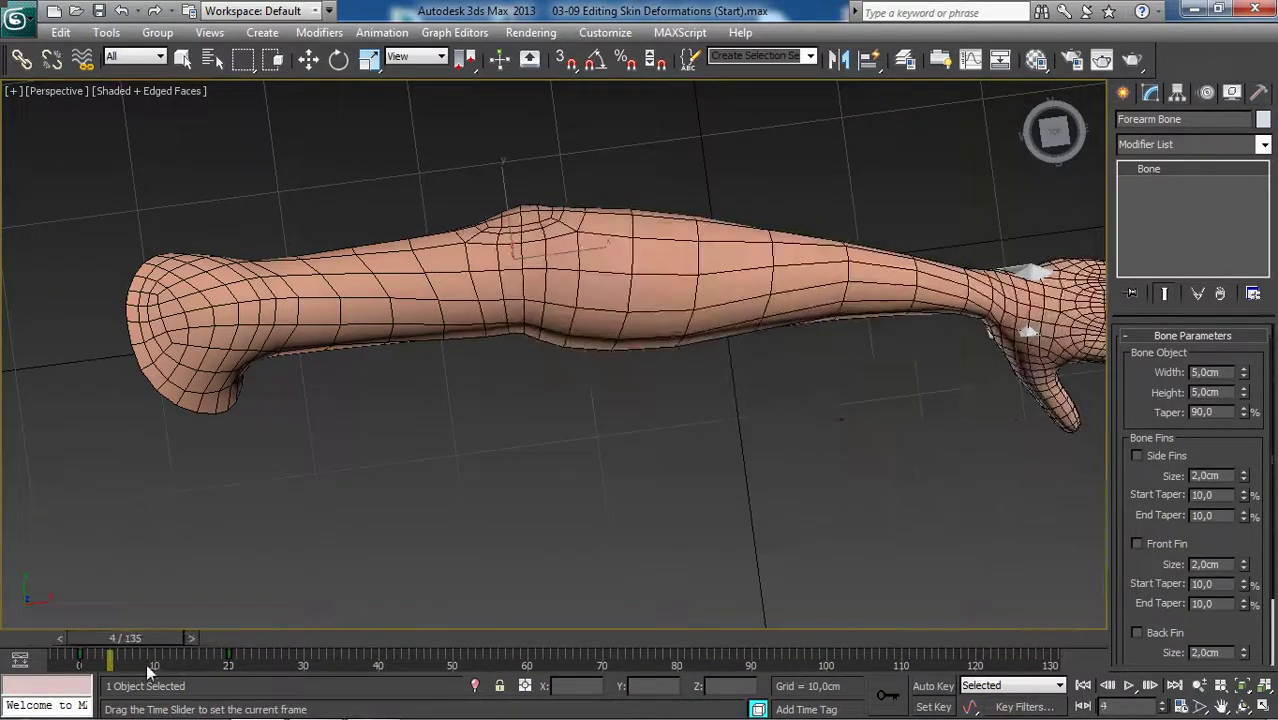
key("e")
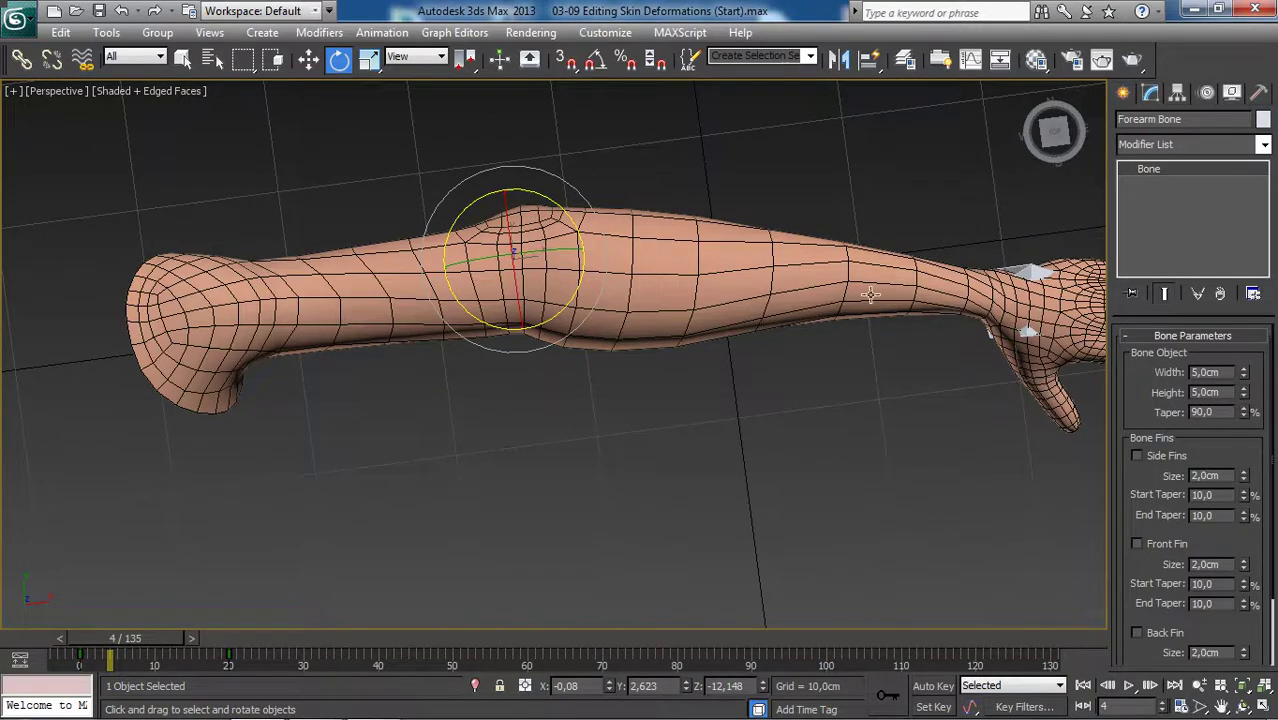
middle_click_drag(871, 296, 862, 319)
key("w")
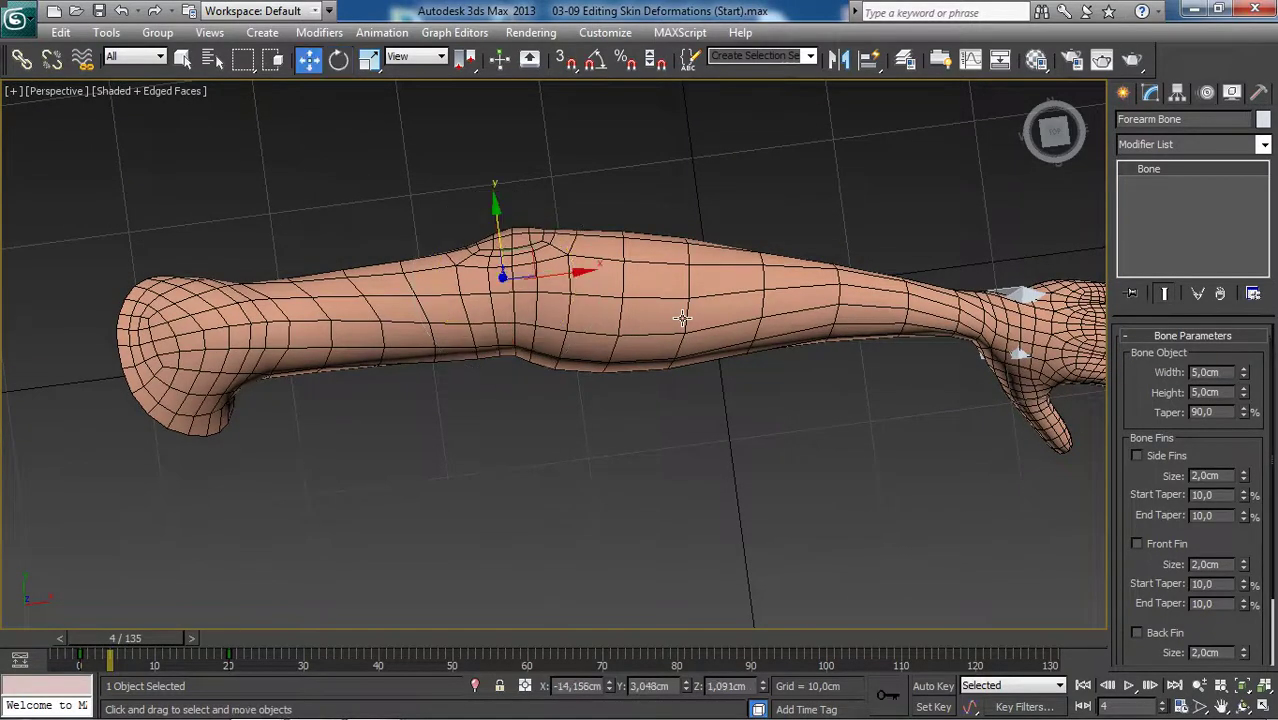
Select the arm mesh and turn on Edit Envelopes for its Skin modifier.
left_click(682, 318)
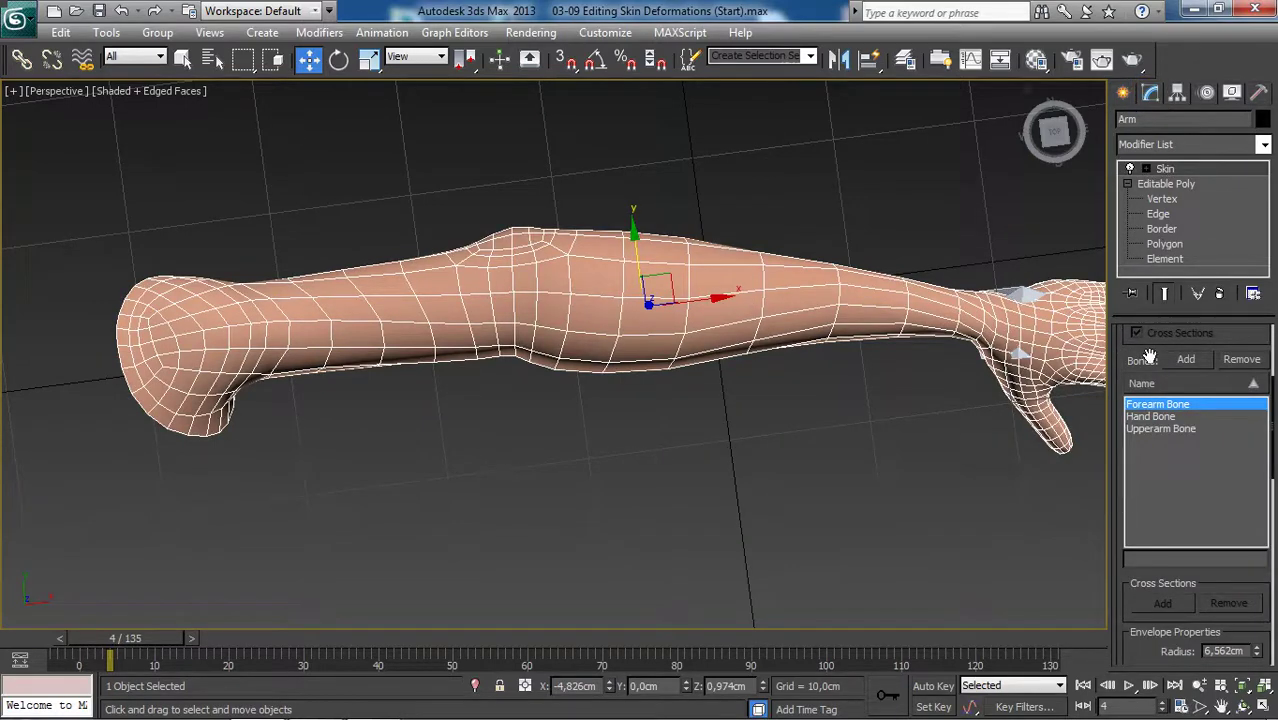
left_click_drag(1147, 356, 1150, 463)
scroll(1200, 405, "up", 3)
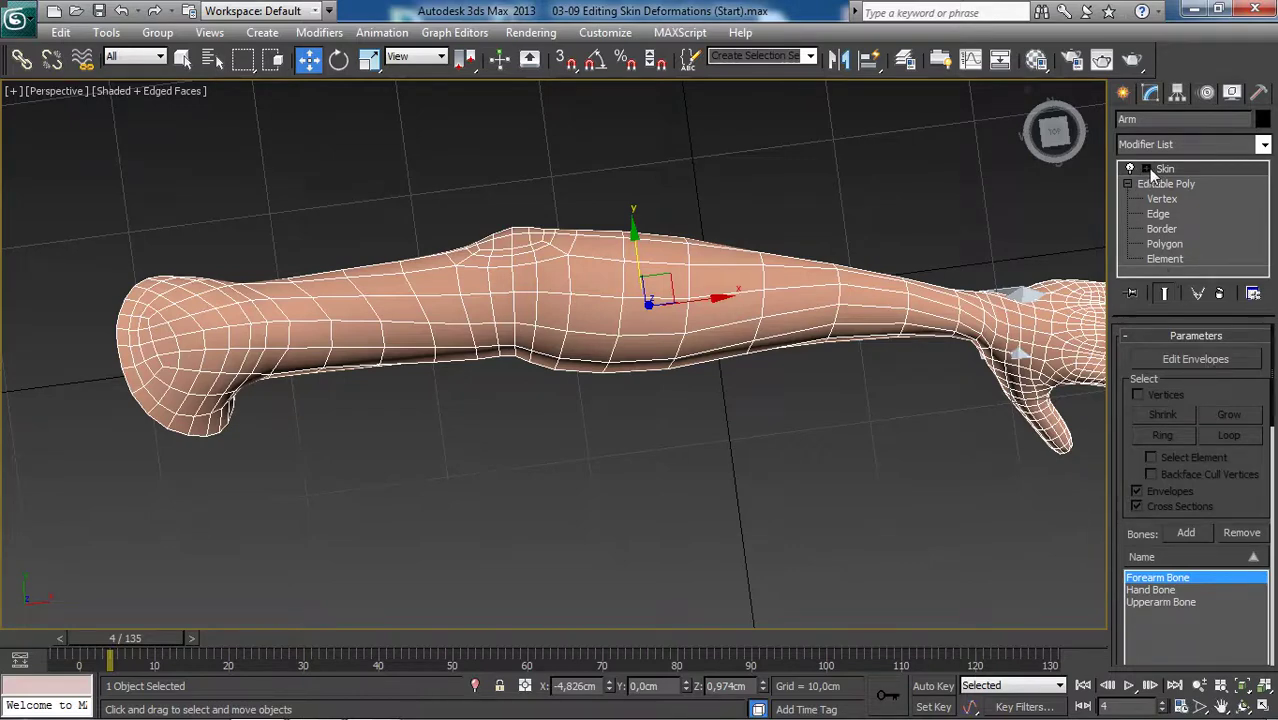
left_click(1198, 359)
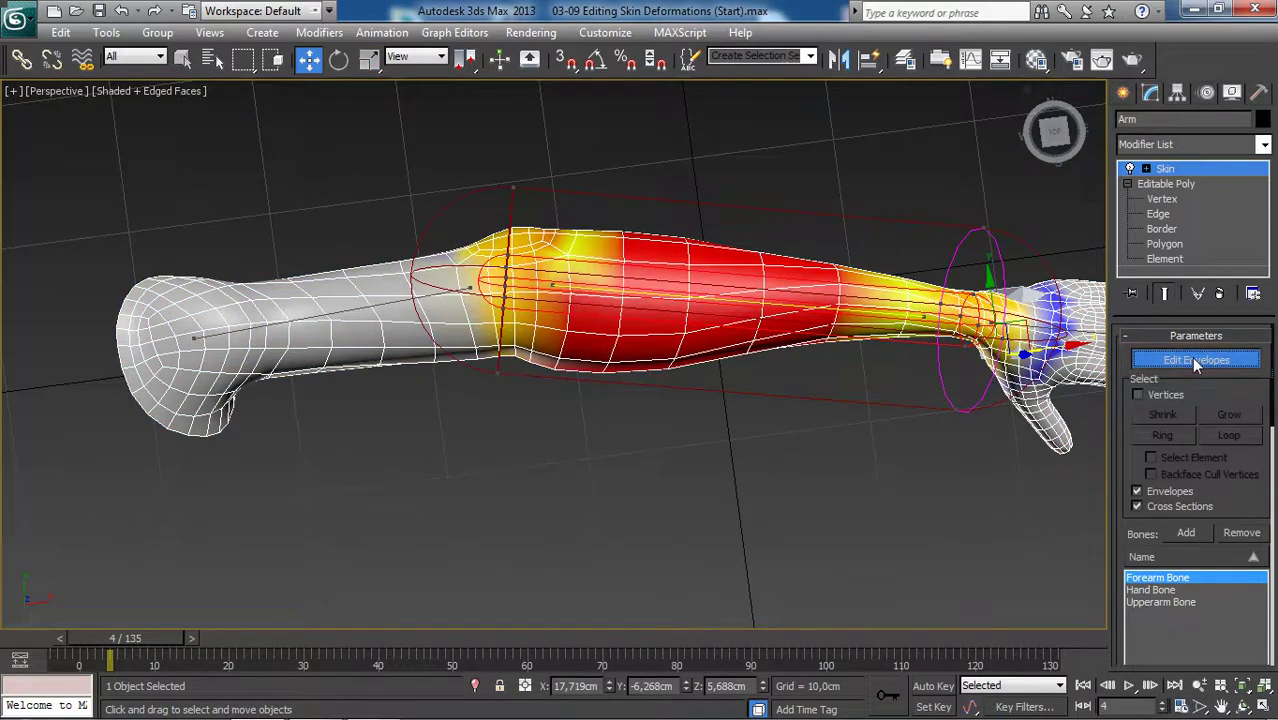
left_click(1198, 360)
left_click(1179, 169)
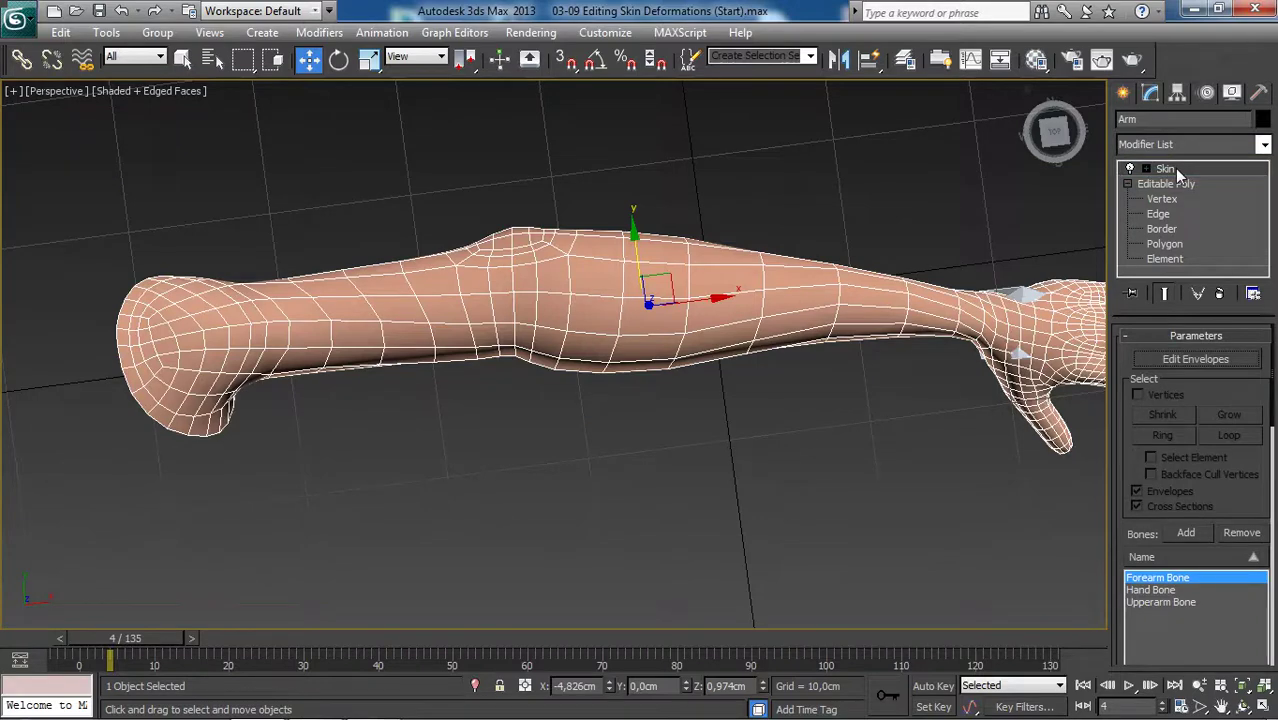
left_click(1203, 365)
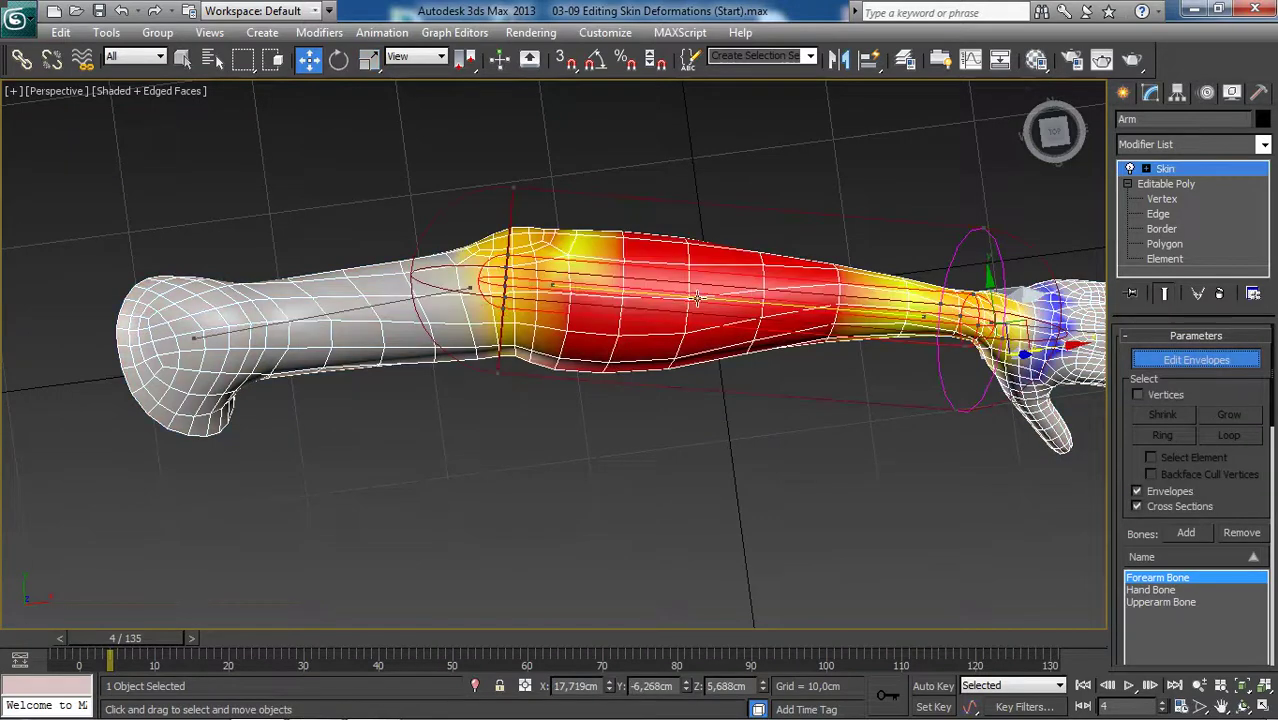
Compare the skin weights of the upper arm and forearm envelopes by selecting them alternately, finishing on the upper arm.
left_click(372, 306)
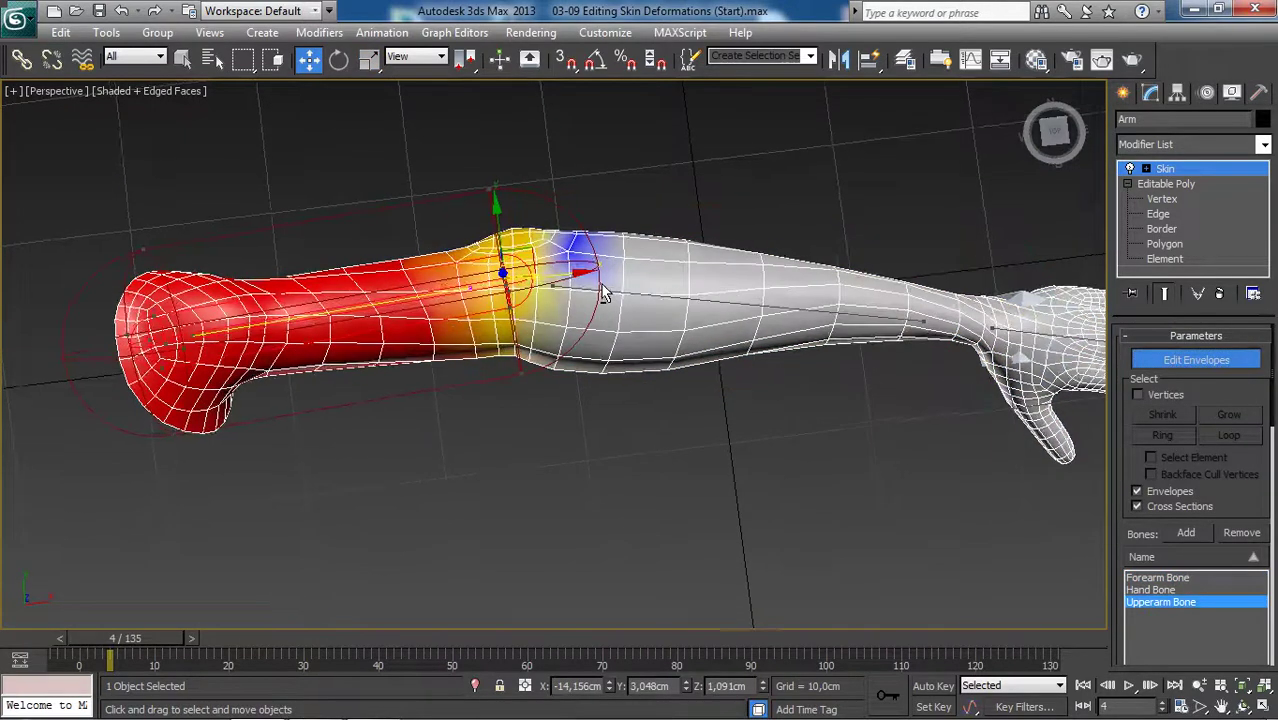
middle_click_drag(616, 288, 618, 342, "alt")
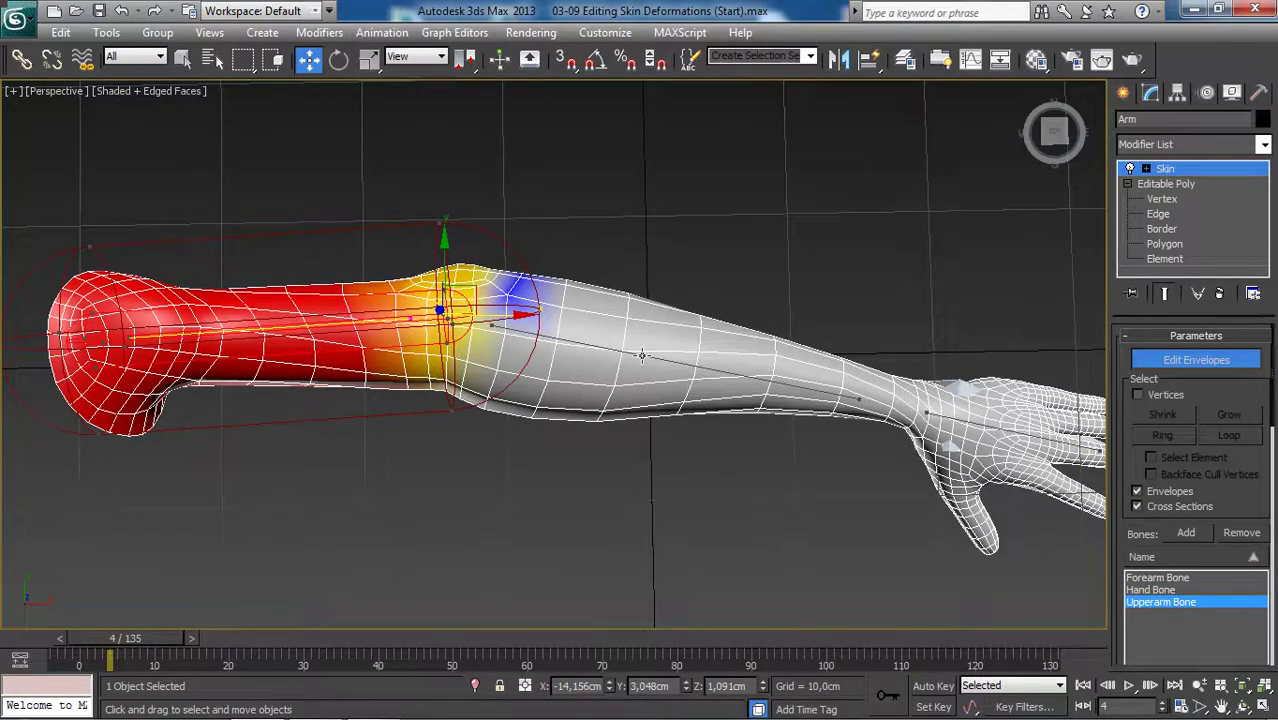
middle_click_drag(628, 356, 685, 345)
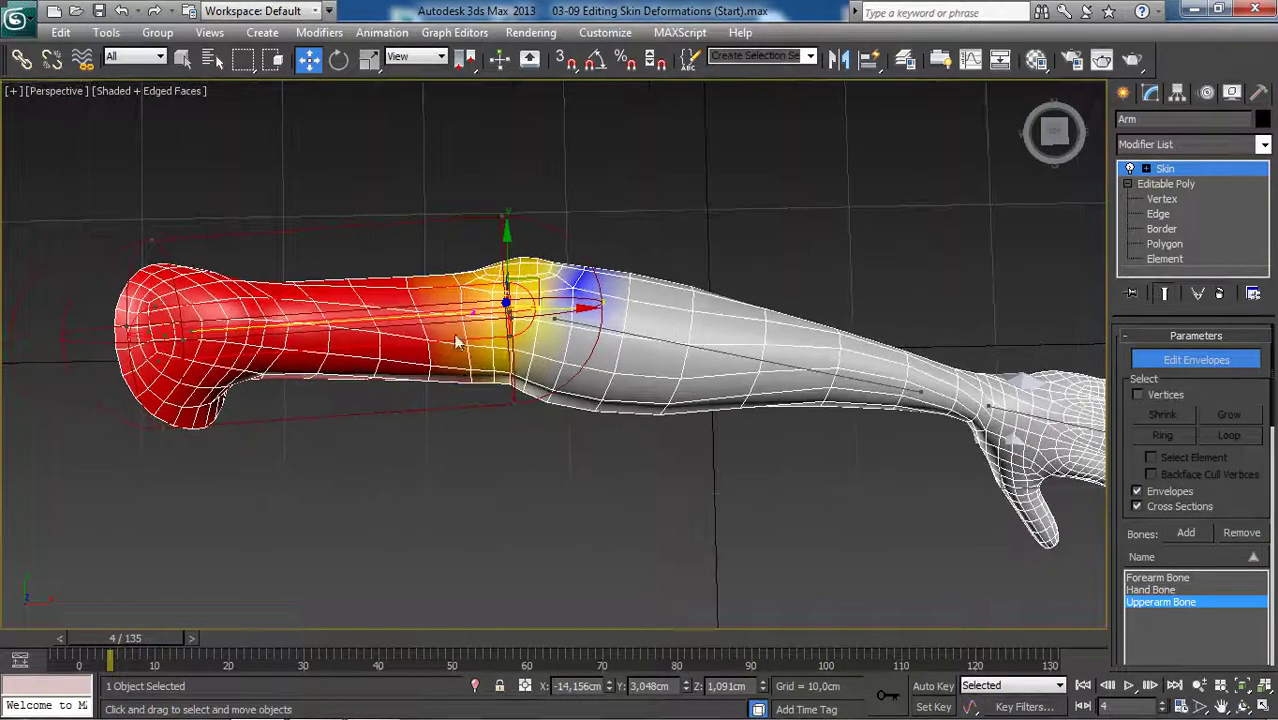
left_click(640, 337)
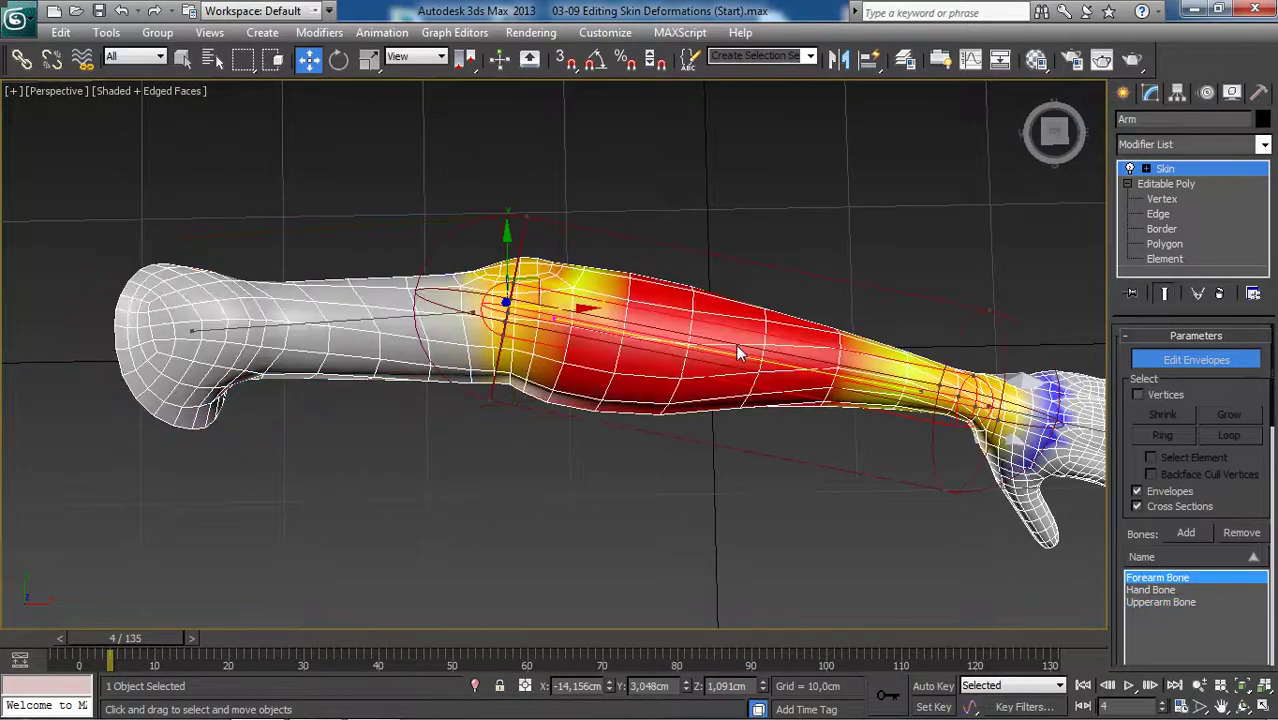
middle_click_drag(735, 344, 705, 340, "alt")
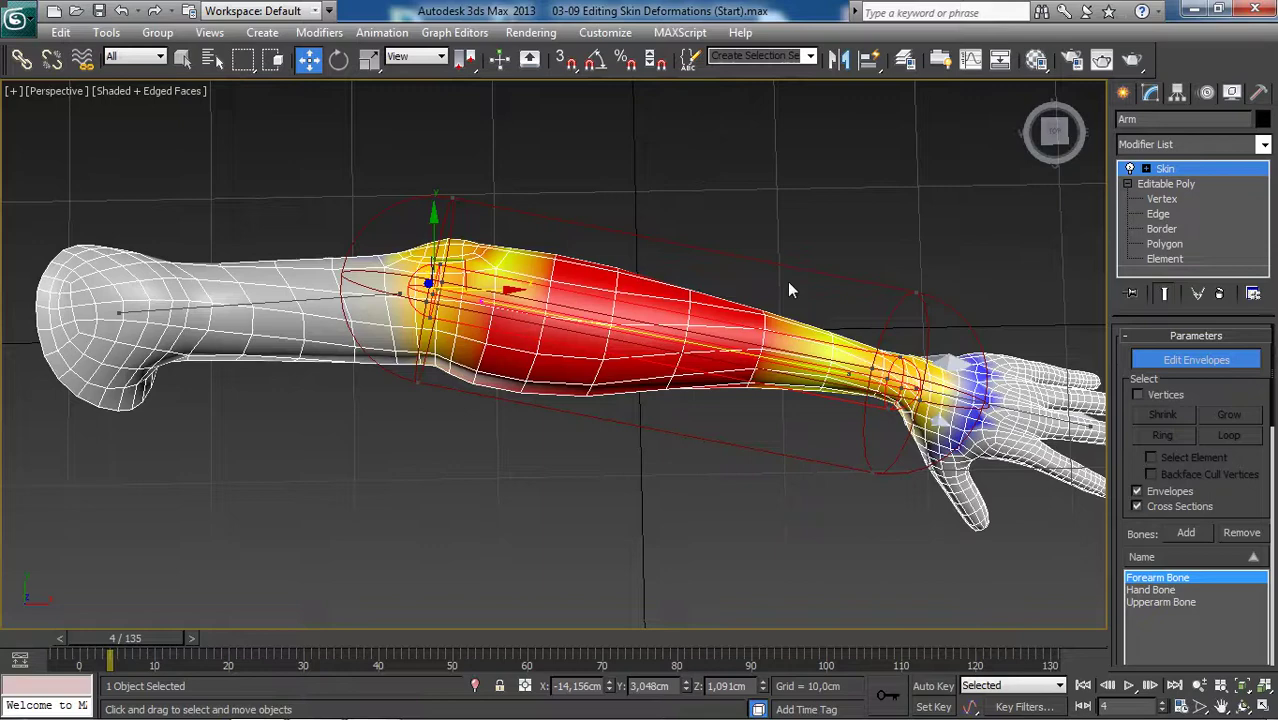
left_click(304, 298)
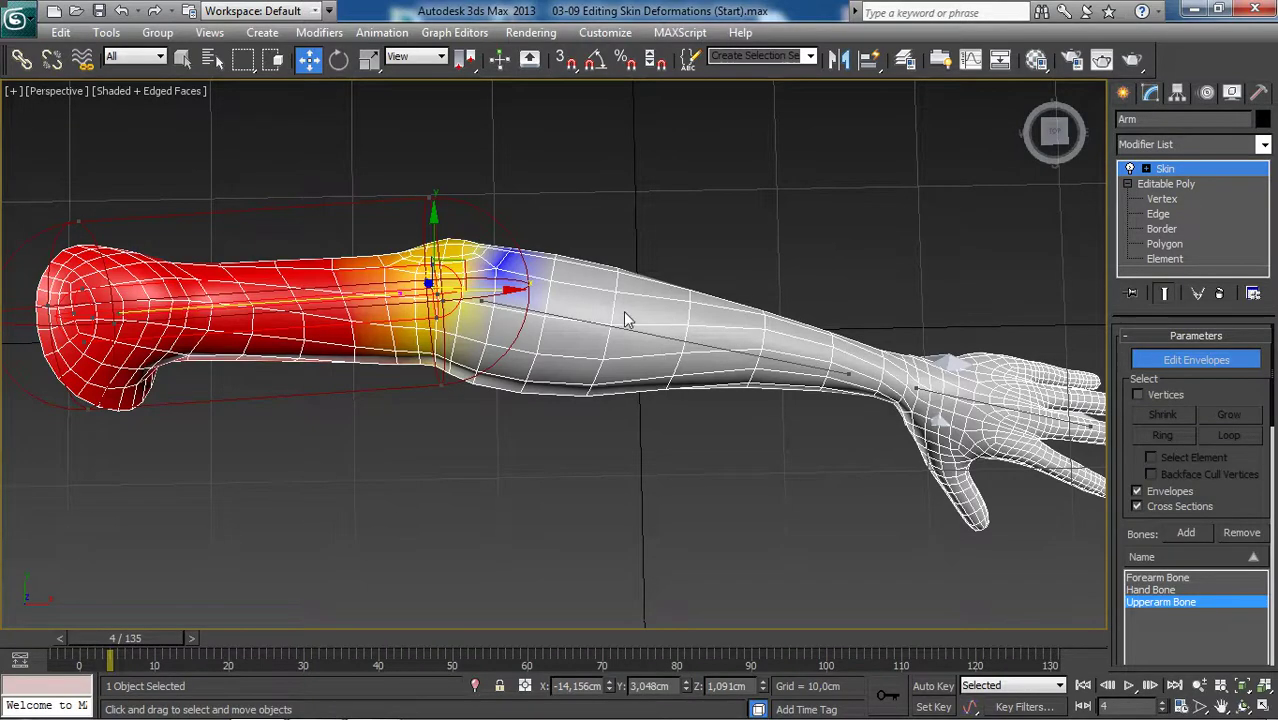
Examine the upper arm envelope and its weight falloff across the elbow from several angles and distances.
middle_click_drag(625, 312, 662, 290)
middle_click_drag(548, 337, 474, 295, "alt")
scroll(445, 292, "up", 3)
scroll(474, 294, "down", 5)
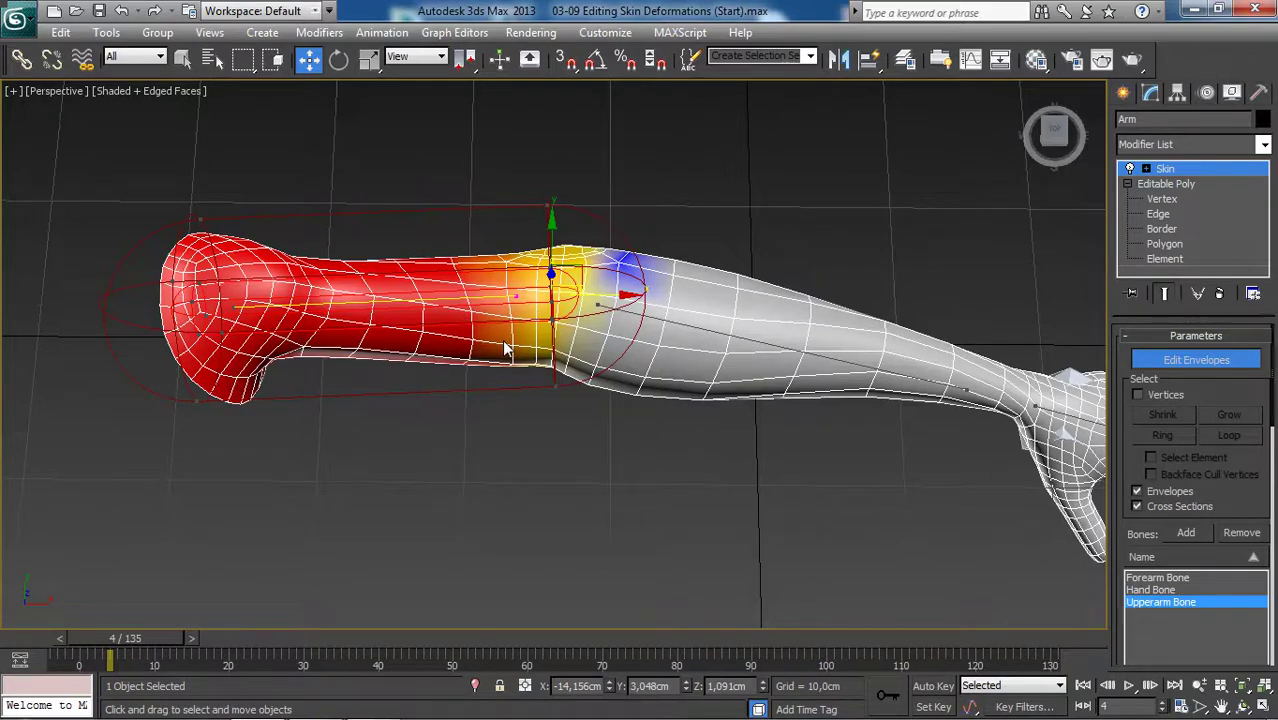
scroll(418, 318, "up", 3)
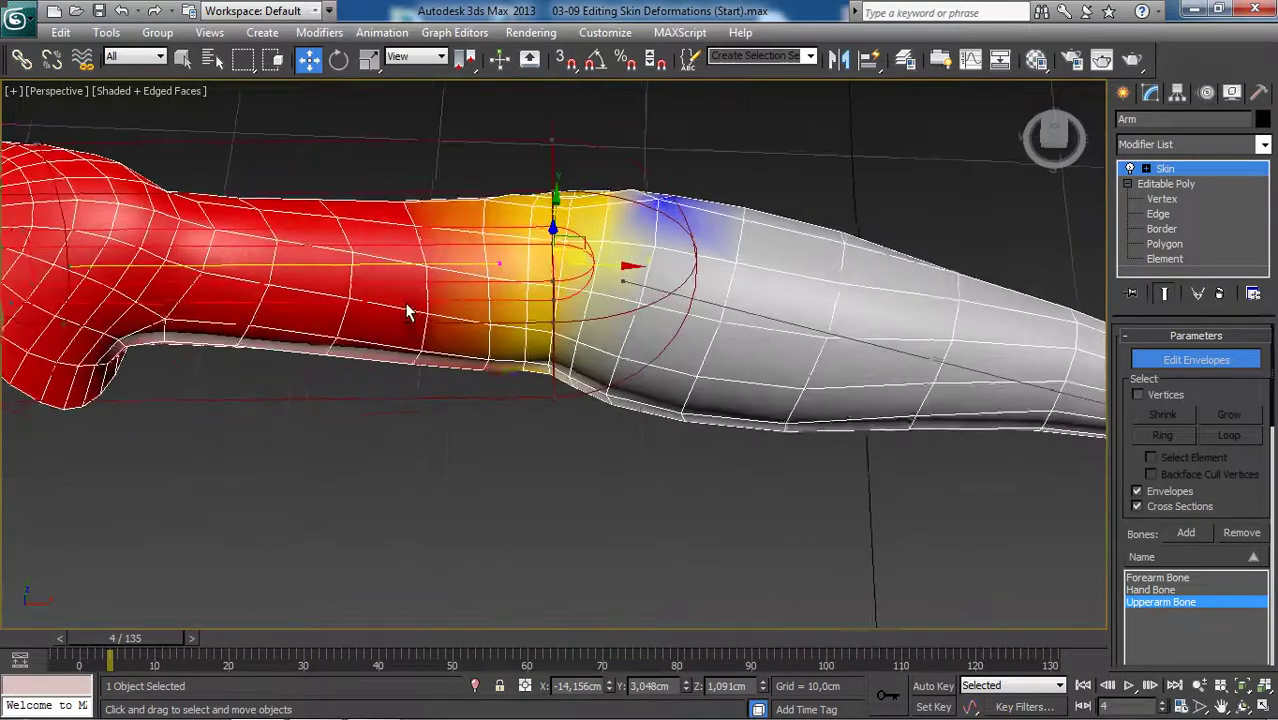
scroll(408, 311, "down", 3)
middle_click_drag(330, 298, 372, 289, "alt")
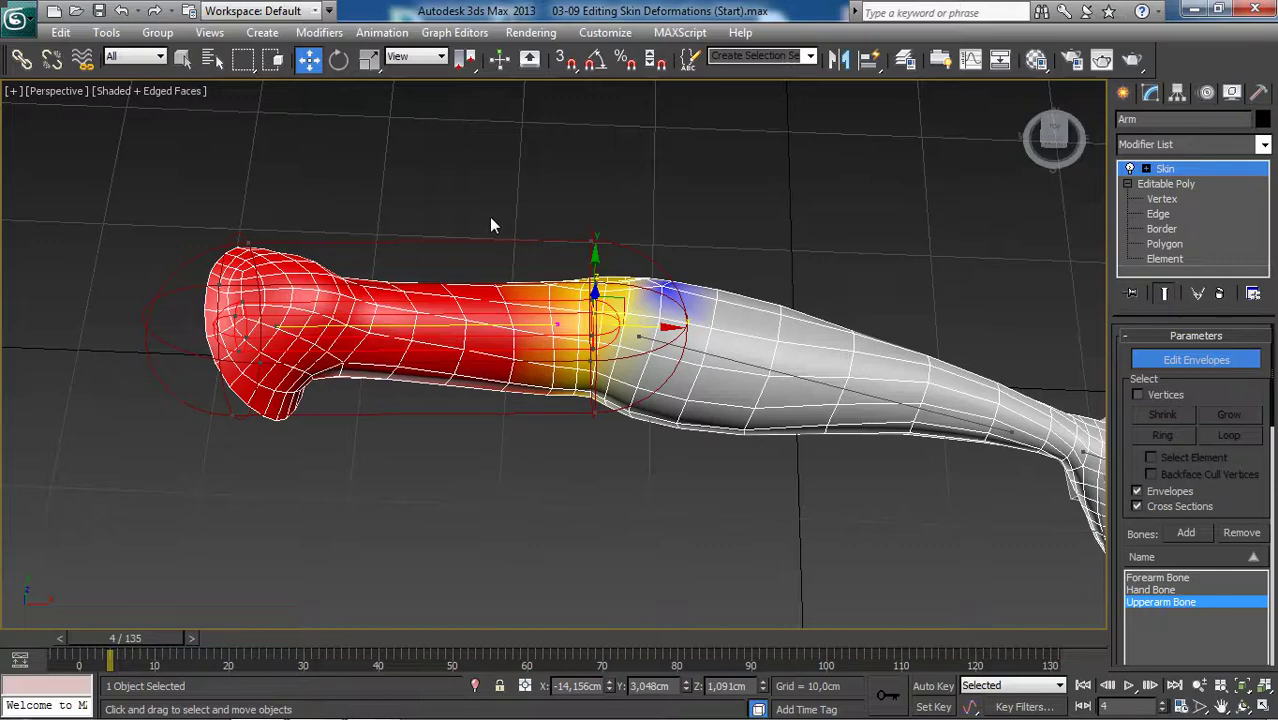
scroll(506, 287, "up", 2)
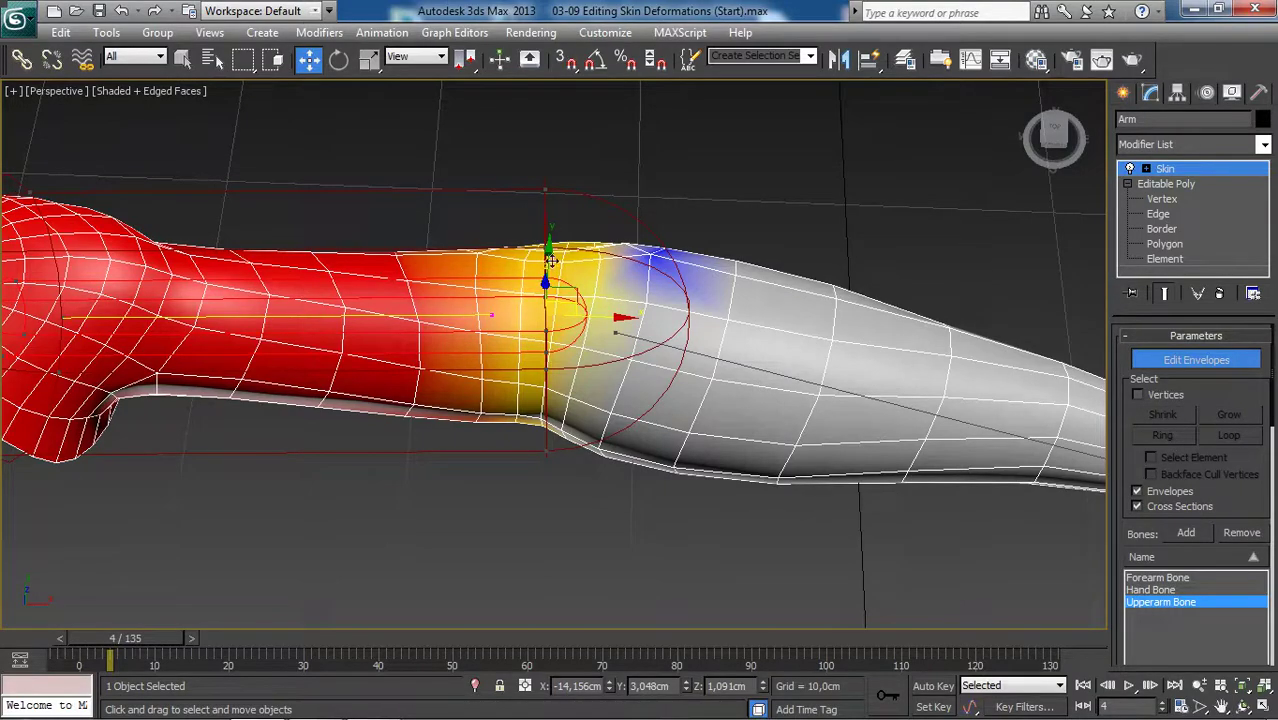
scroll(600, 305, "down", 5)
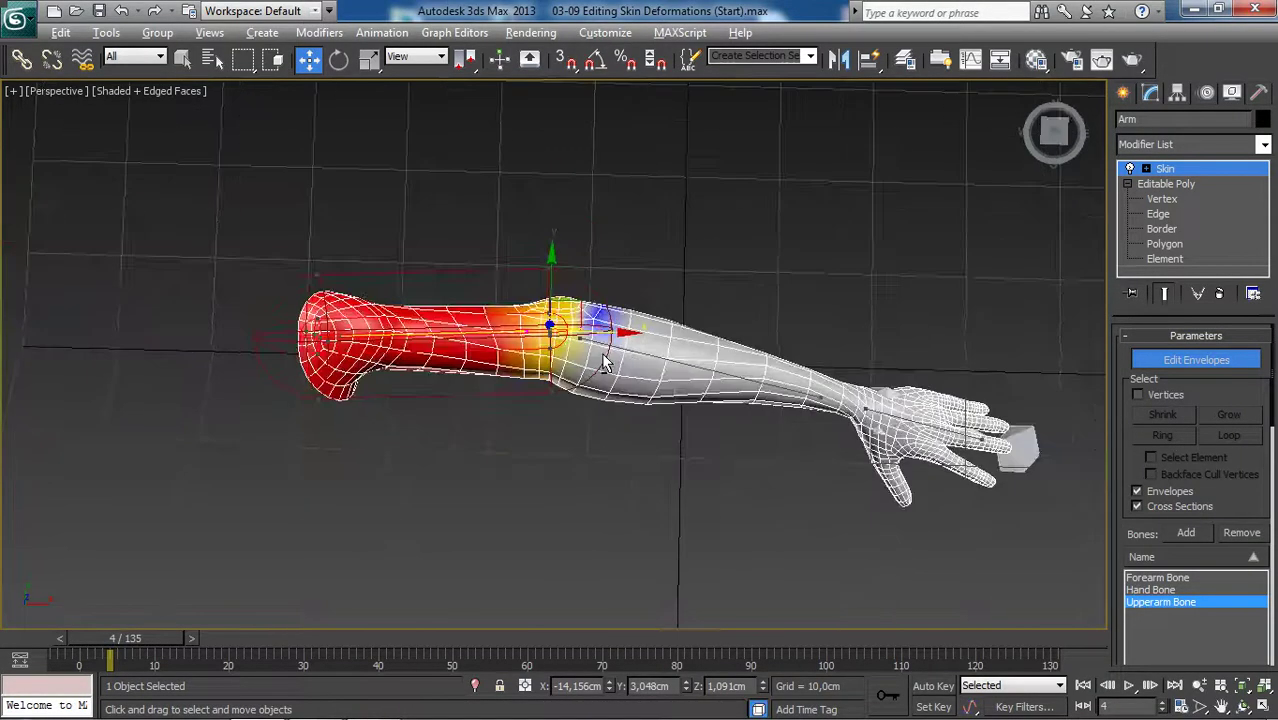
scroll(613, 322, "up", 3)
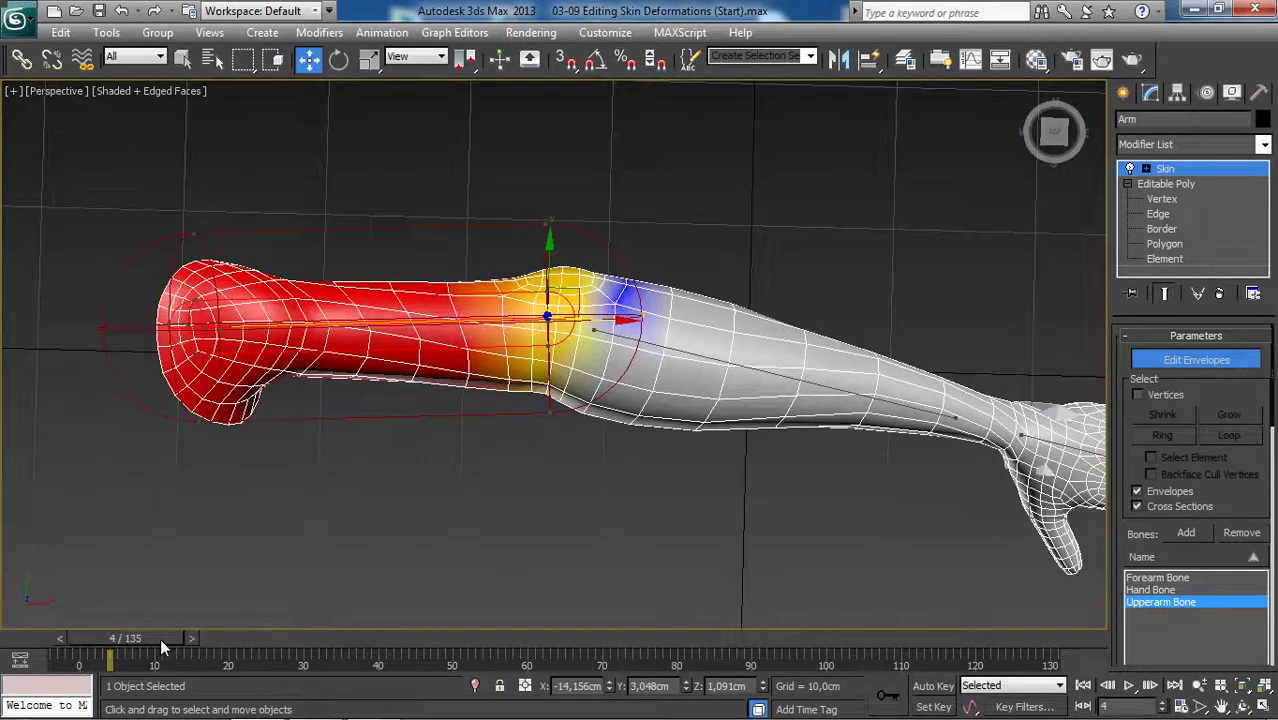
Scrub the animation to frame 8 and inspect the upper arm weights around the slightly bent elbow.
mouse_move(160, 638)
left_mouse_down()
mouse_move(264, 640)
mouse_move(126, 648)
mouse_move(140, 647)
left_mouse_up()
key("w")
key("w")
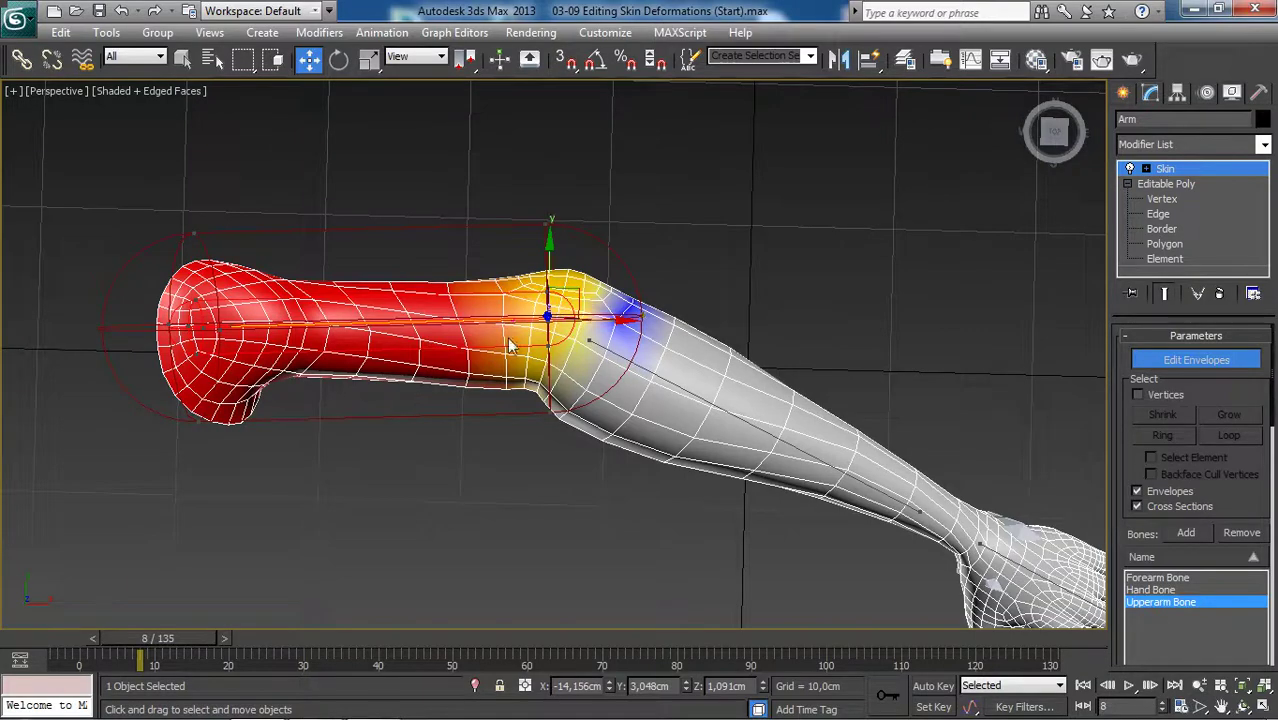
scroll(543, 335, "up", 5)
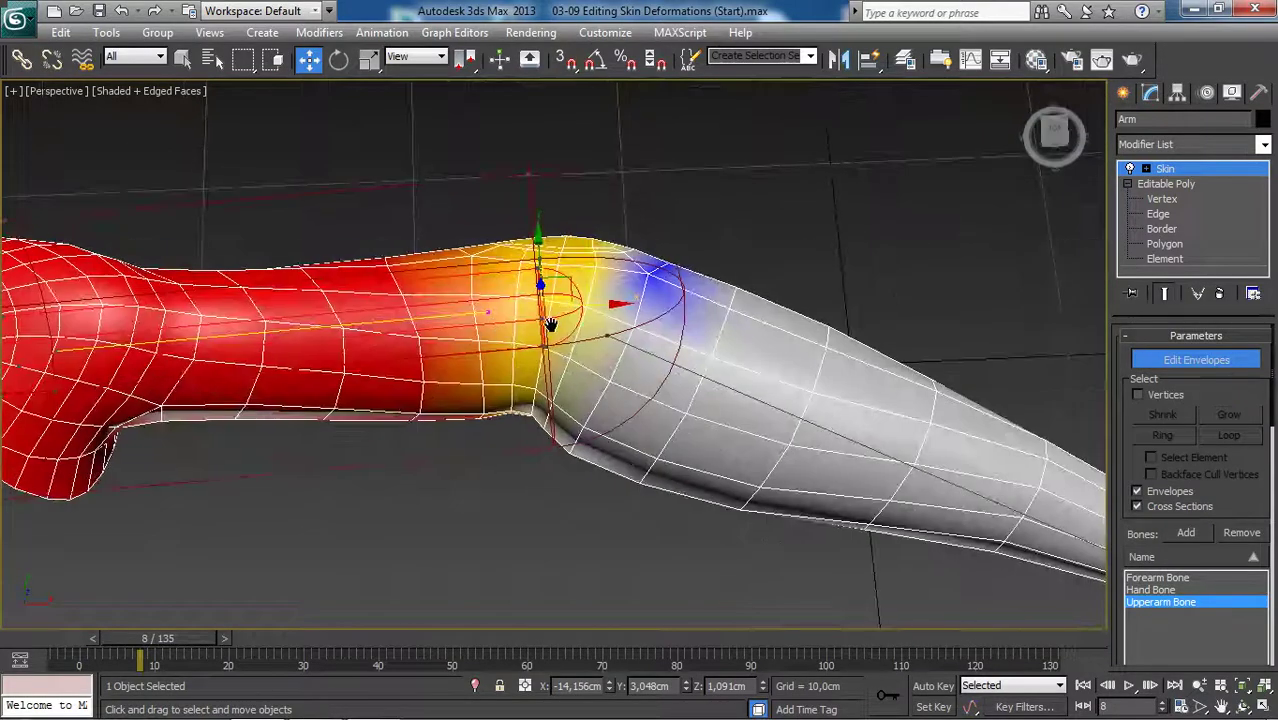
scroll(540, 328, "down", 5)
middle_click_drag(515, 342, 458, 275, "alt")
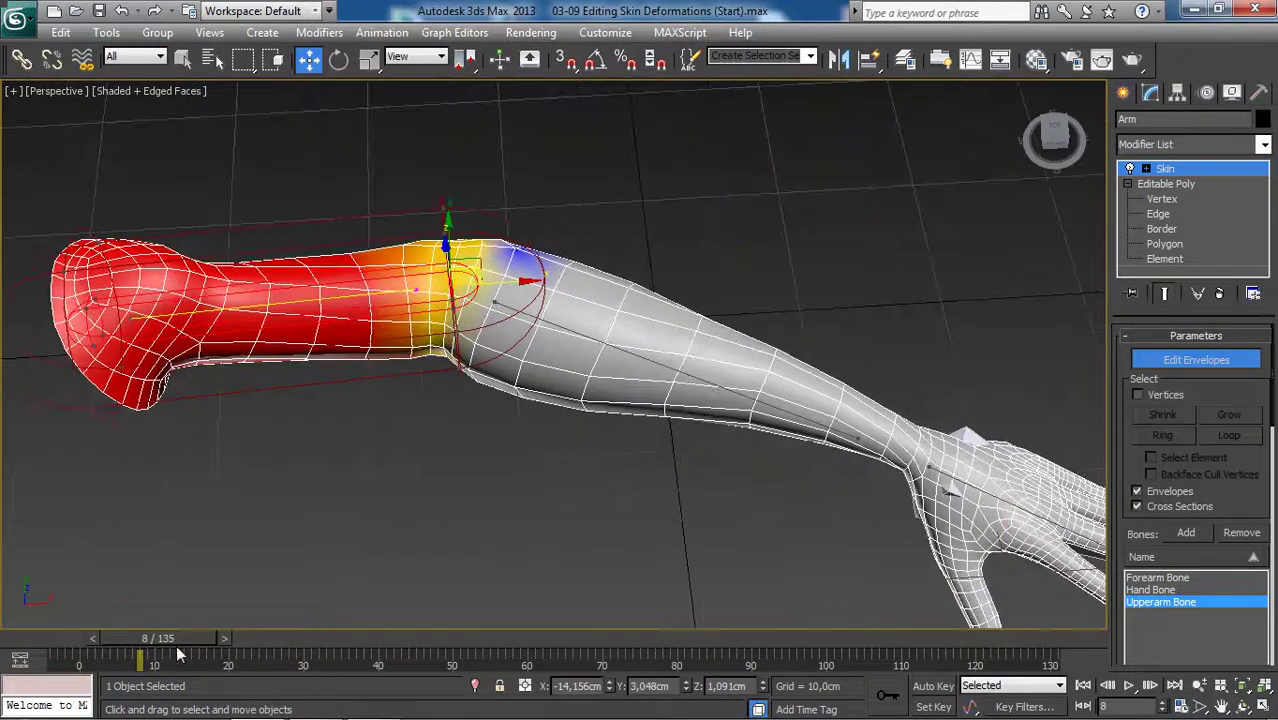
Return the animation to frame 0, select the forearm envelope and inspect its weights around the wrist and hand.
left_click_drag(133, 640, 150, 638)
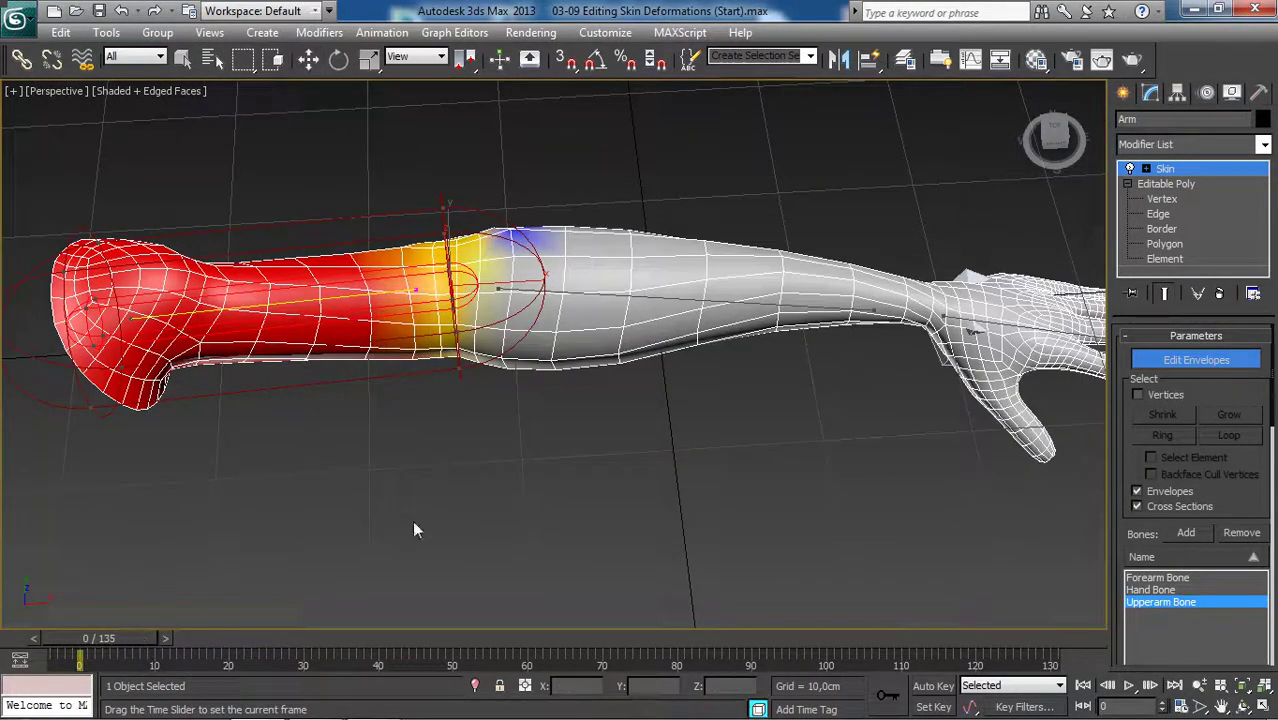
middle_click_drag(700, 370, 628, 345, "alt")
left_click(656, 317)
middle_click_drag(880, 390, 621, 383)
scroll(621, 383, "up", 3)
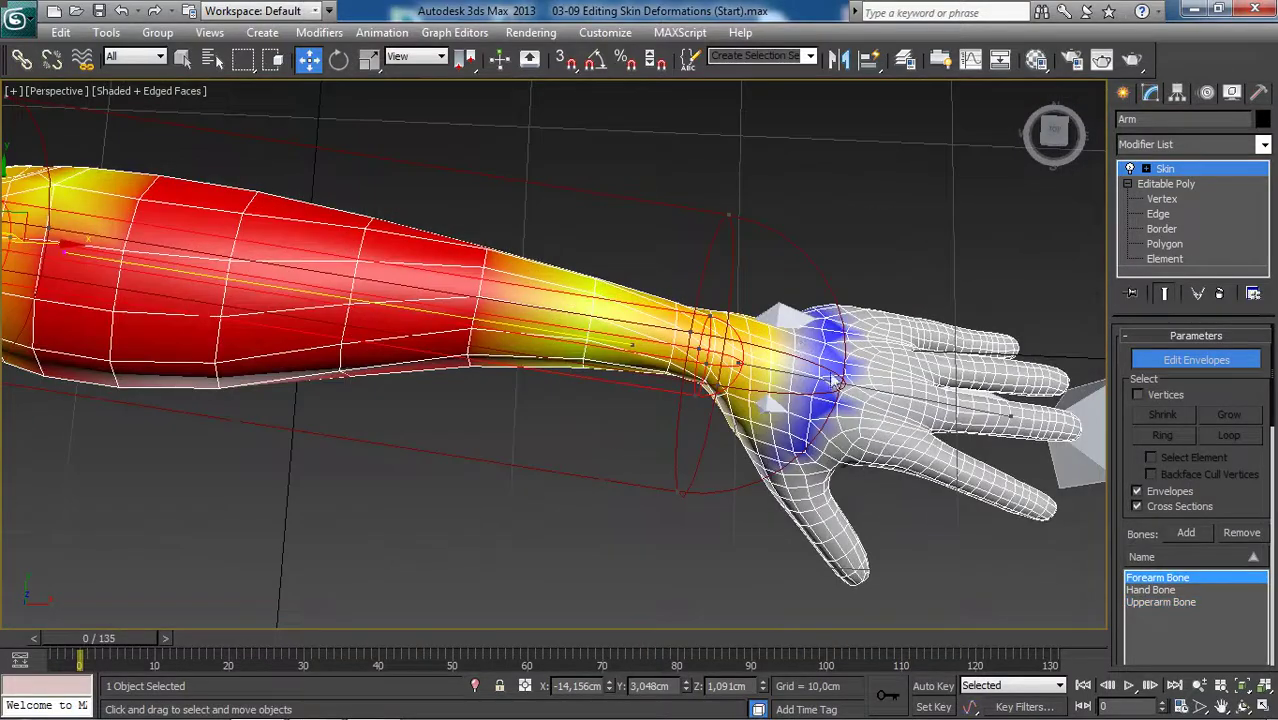
middle_click_drag(790, 397, 815, 362, "alt")
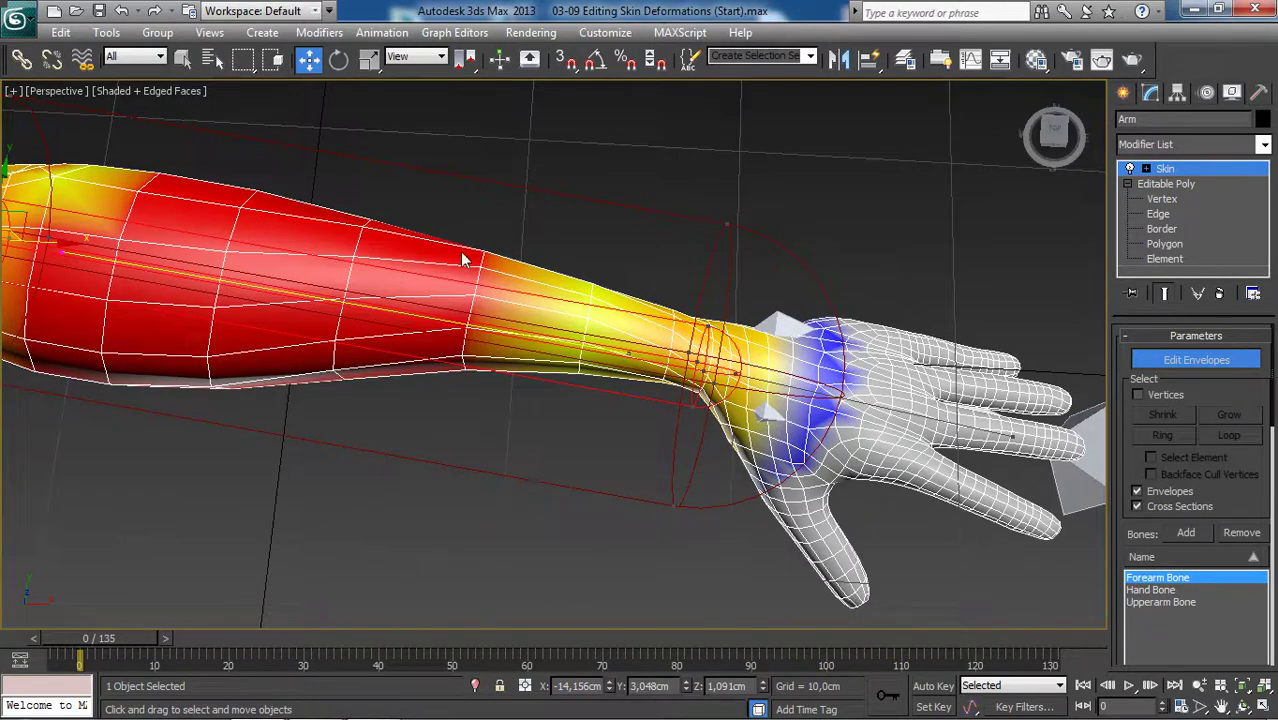
scroll(570, 354, "down", 5)
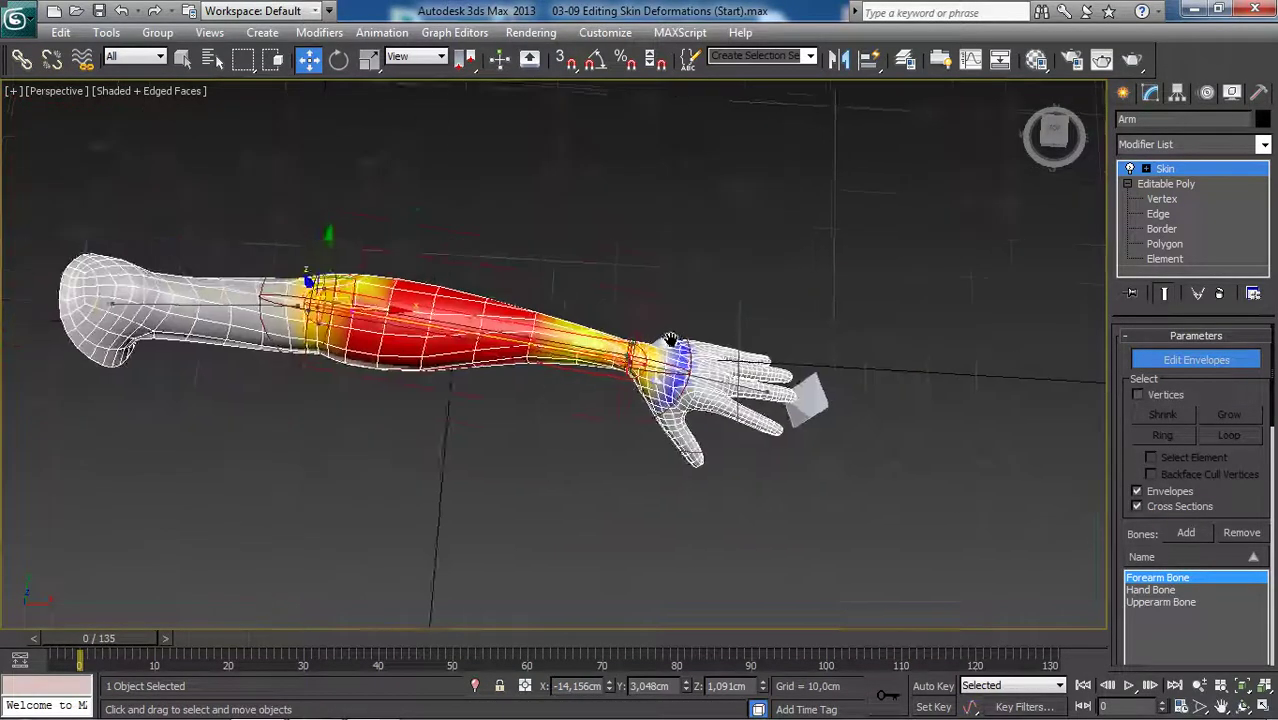
middle_click_drag(551, 318, 678, 318)
Select the upper arm envelope and return to the forearm envelope to compare their influence along the arm.
left_click(340, 300)
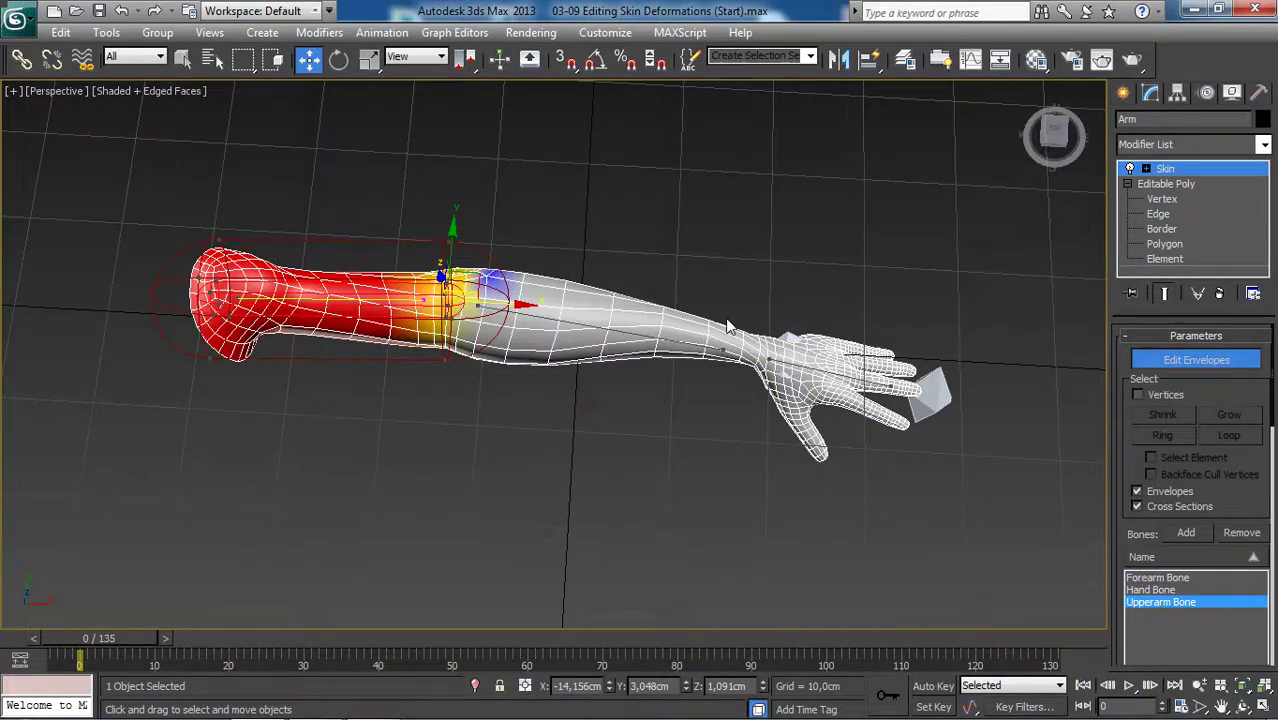
left_click(572, 325)
scroll(912, 340, "up", 4)
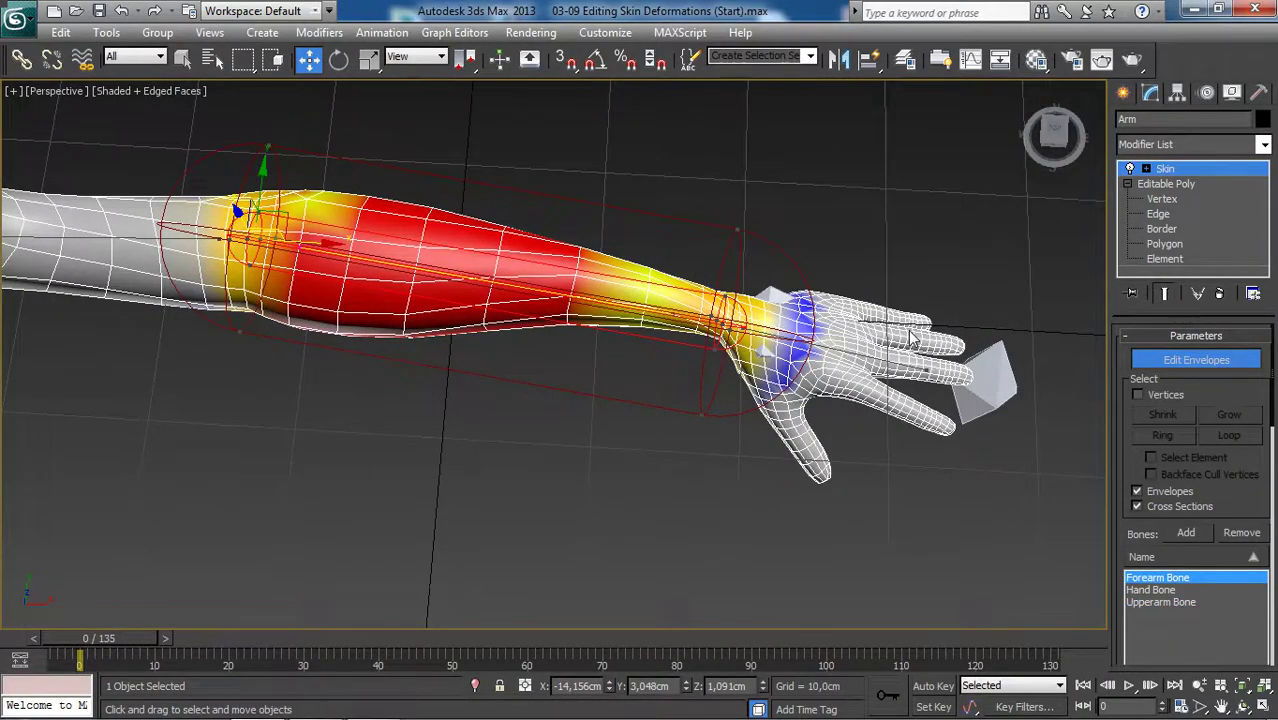
middle_click_drag(648, 298, 699, 311)
key("ctrl+h")
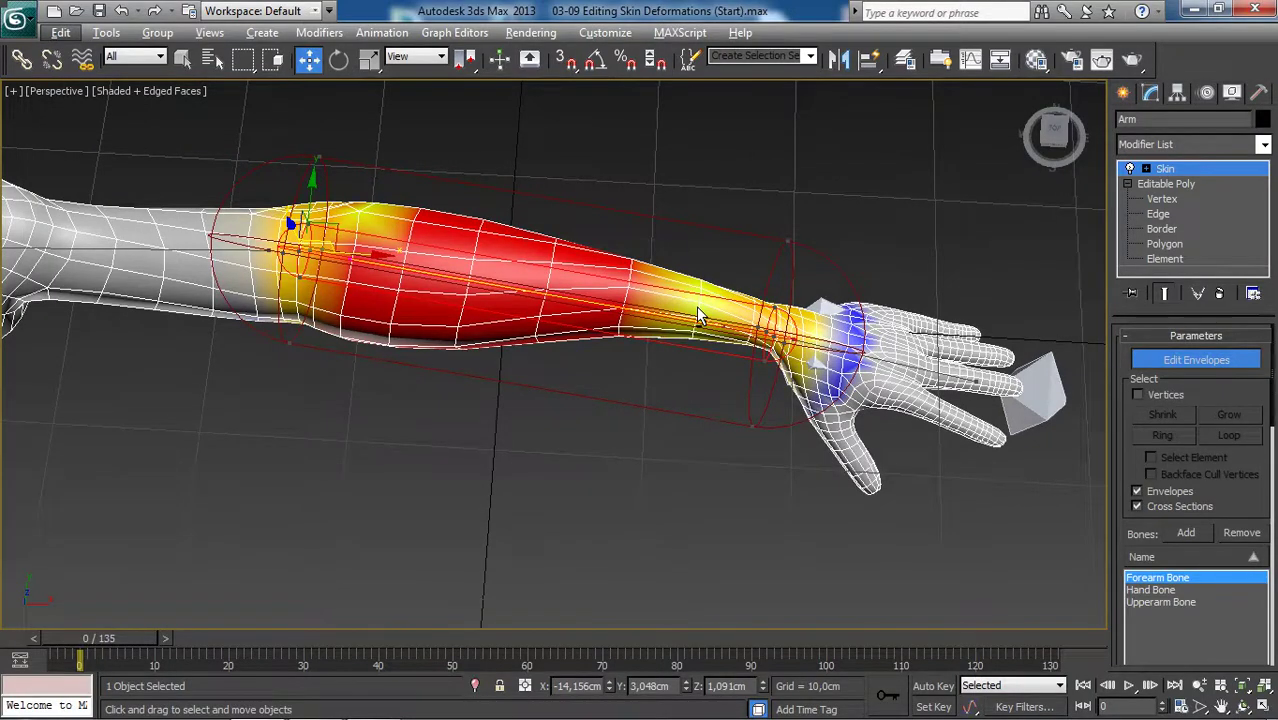
middle_click_drag(696, 306, 557, 268, "alt")
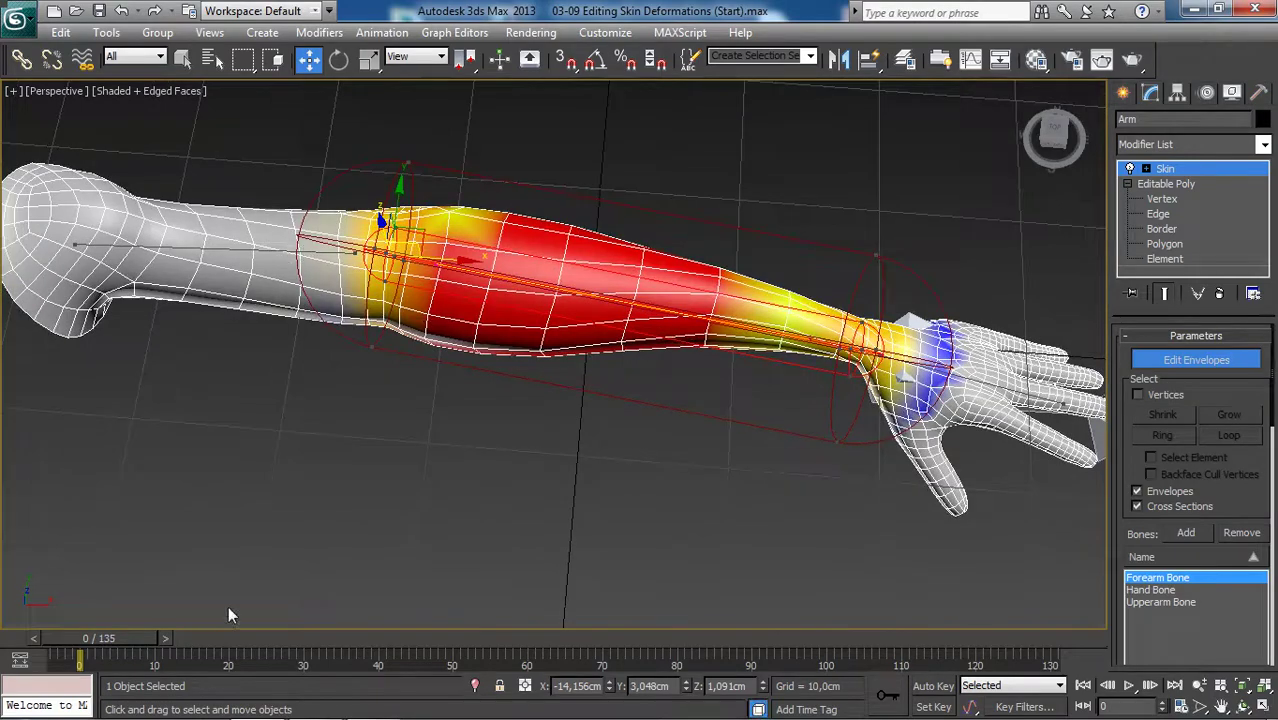
Scrub the animation to frame 20 and inspect the forearm weights at the fully bent elbow.
left_click_drag(134, 636, 279, 638)
key("w")
middle_click_drag(370, 386, 454, 411, "alt")
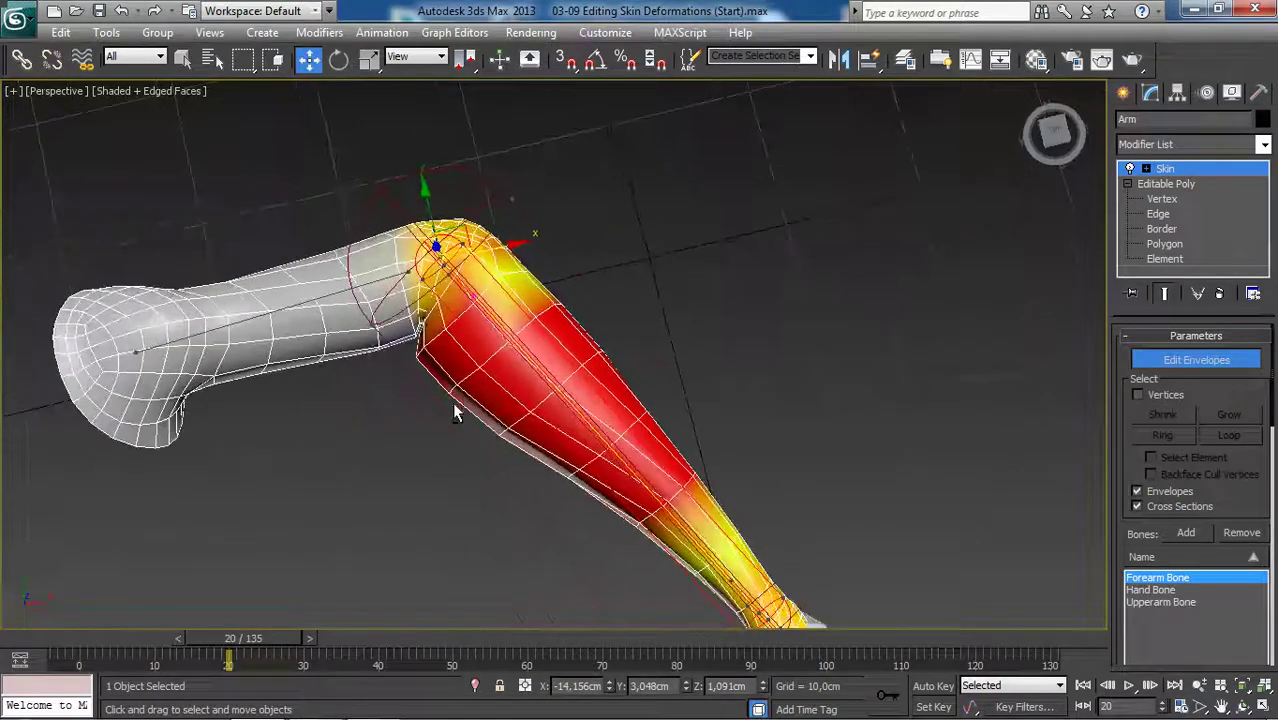
middle_click_drag(445, 336, 418, 323)
scroll(466, 342, "up", 3)
scroll(505, 355, "down", 3)
Select the upper arm envelope and examine its elbow end and surrounding weights up close.
left_click(398, 311)
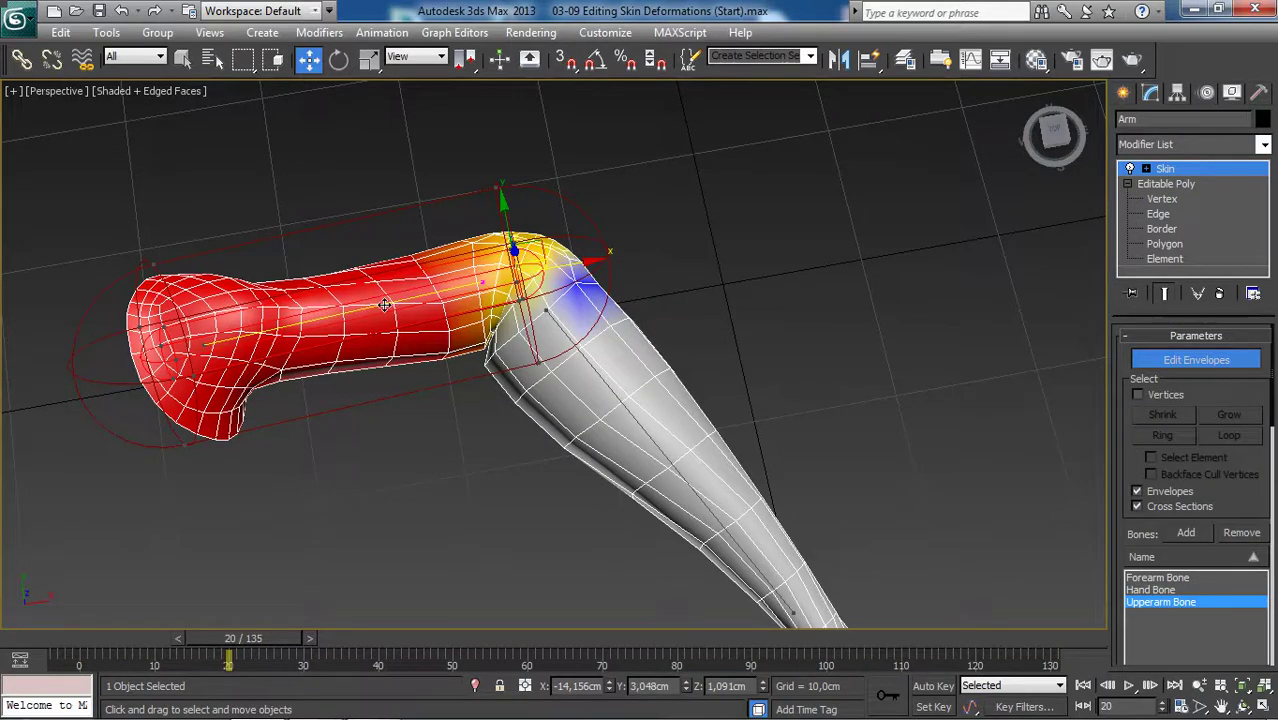
middle_click_drag(429, 289, 476, 308)
scroll(516, 330, "up", 3)
scroll(510, 329, "up", 2)
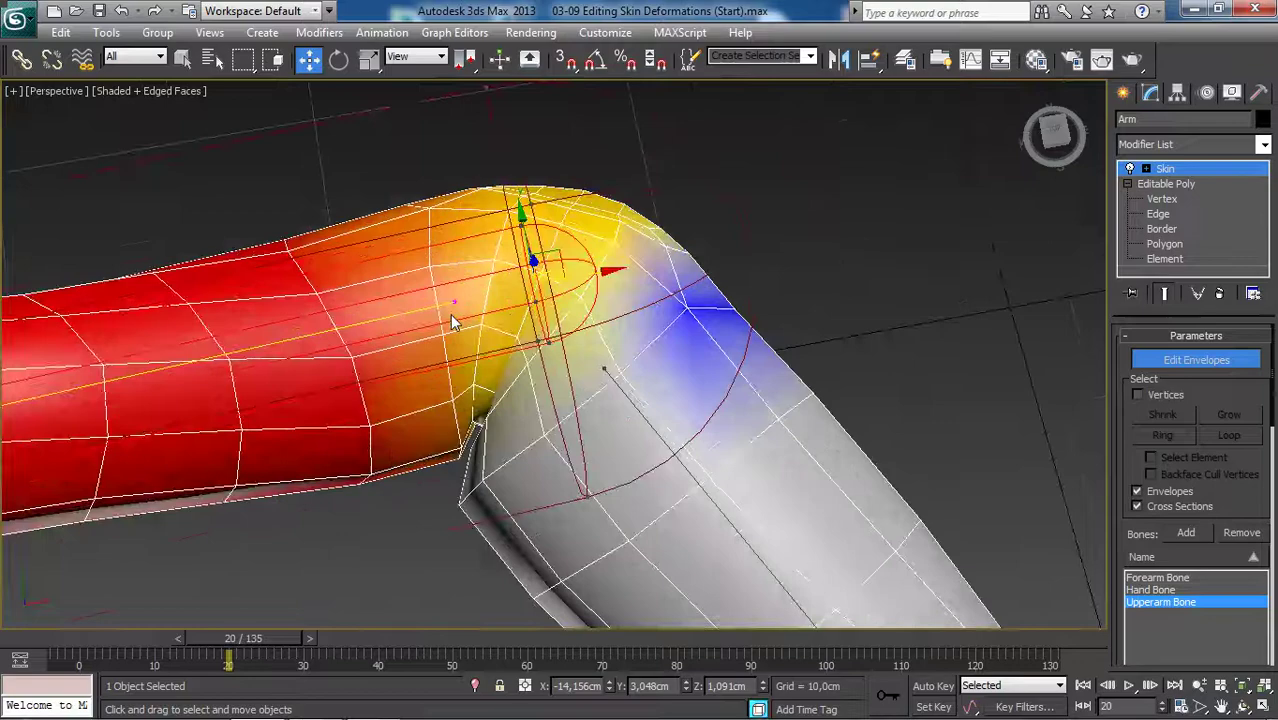
scroll(454, 312, "down", 2)
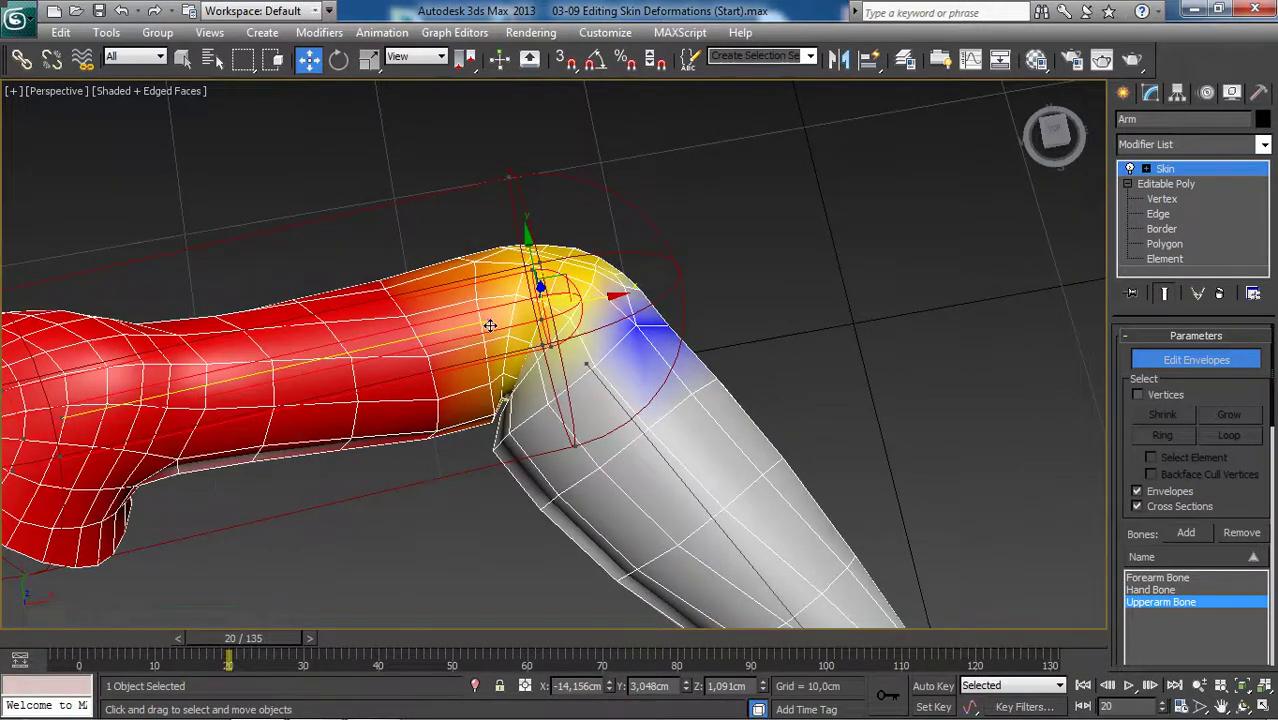
scroll(496, 321, "up", 2)
scroll(360, 312, "down", 1)
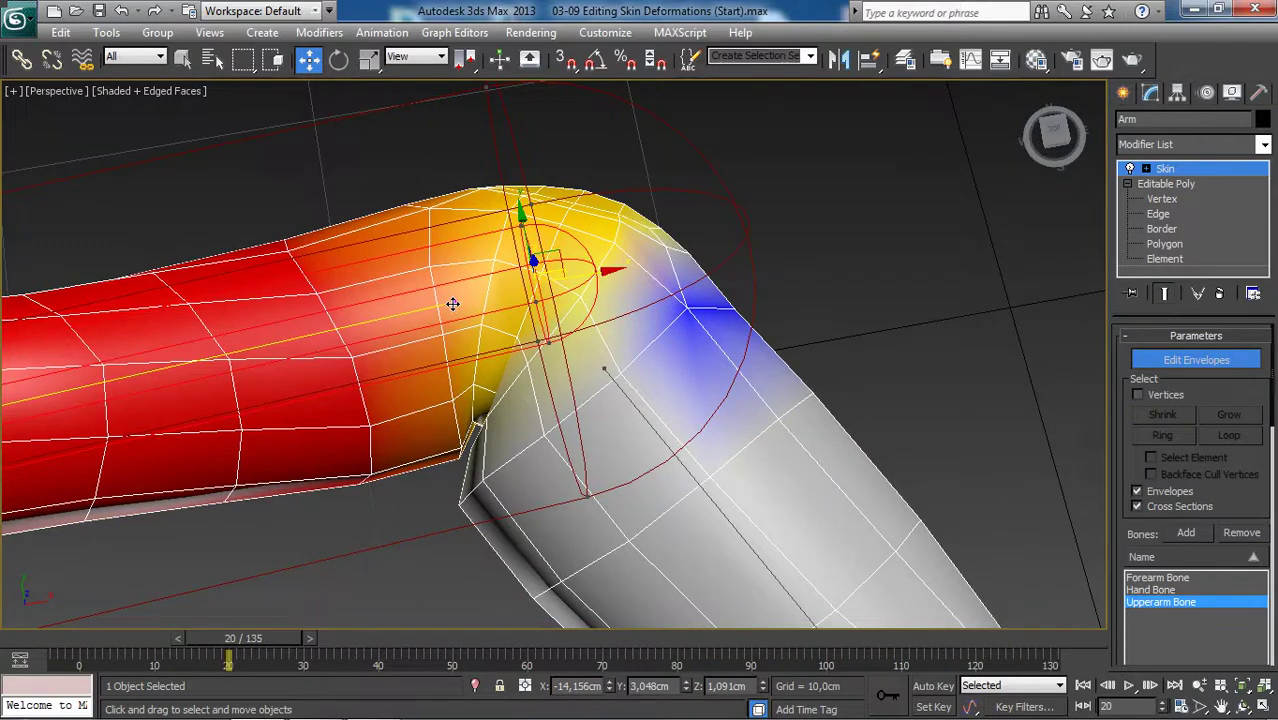
scroll(479, 341, "down", 2)
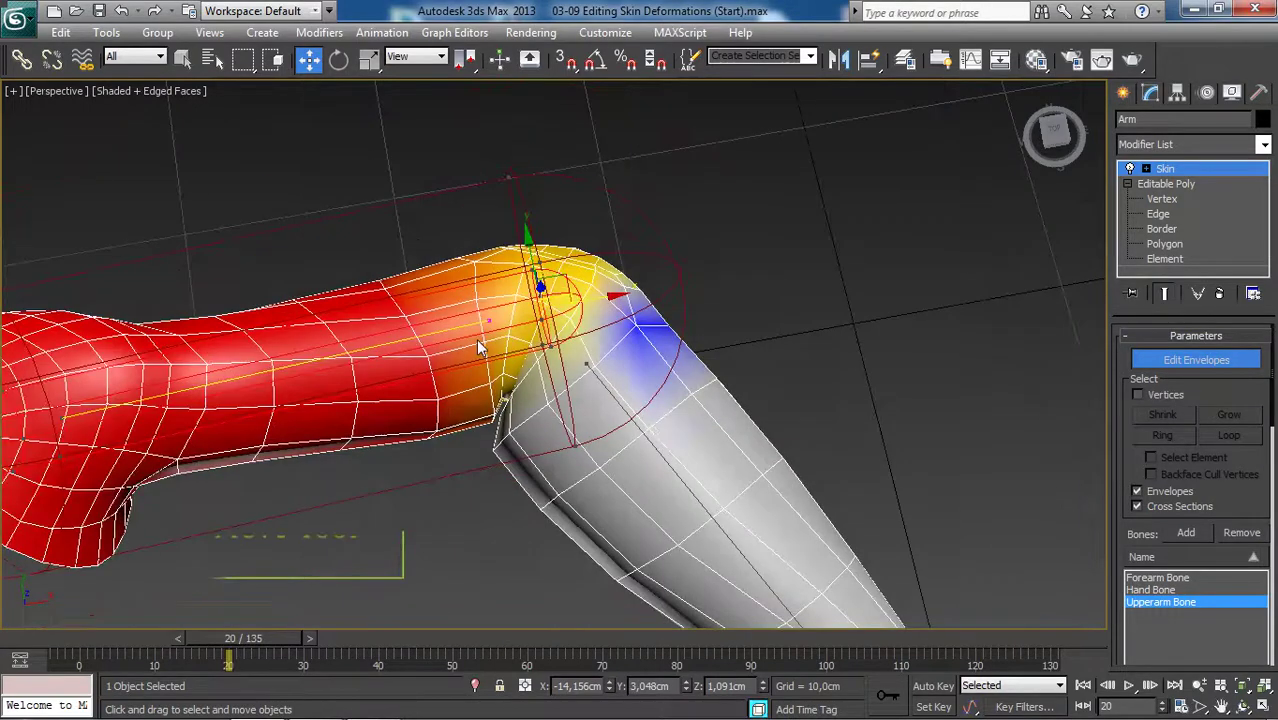
middle_click_drag(482, 345, 494, 341)
scroll(585, 328, "down", 1)
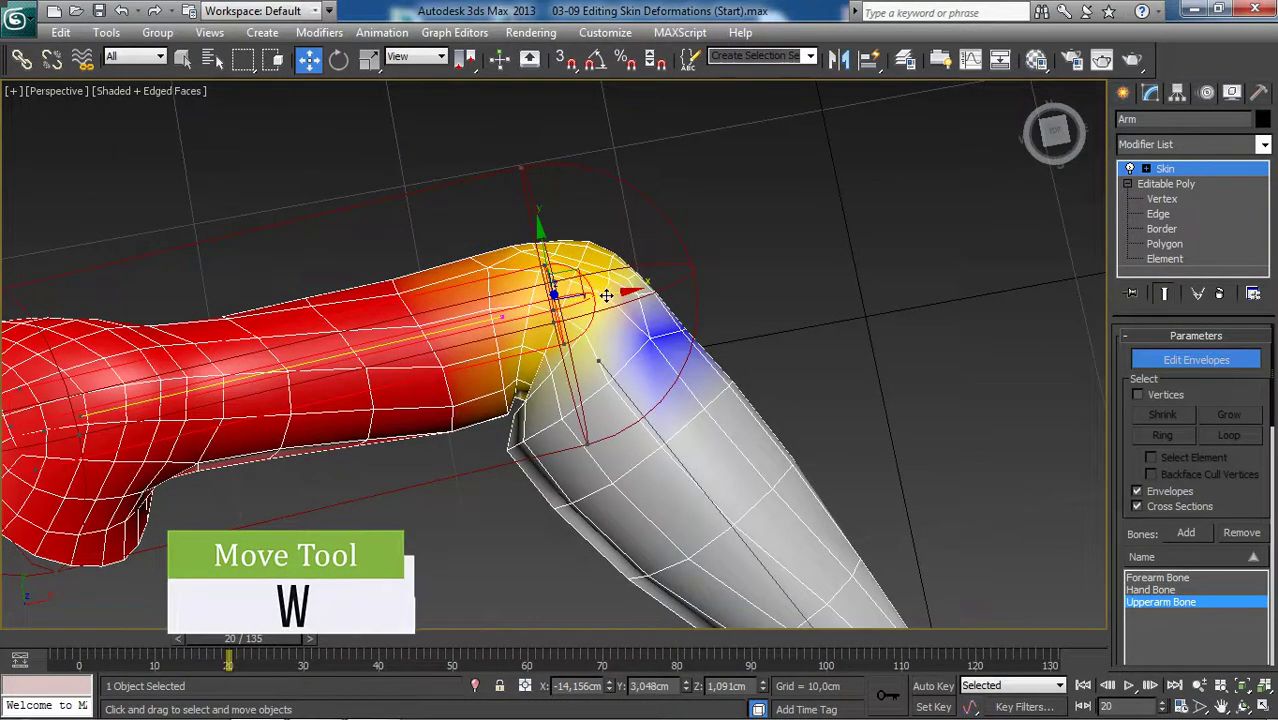
Move the upper arm envelope's elbow end to about X -13.61 cm and inspect the bent elbow from several angles.
mouse_move(604, 296)
left_mouse_down()
mouse_move(574, 300)
mouse_move(623, 307)
left_mouse_up()
scroll(543, 333, "down", 3)
middle_click_drag(543, 333, 284, 278, "alt")
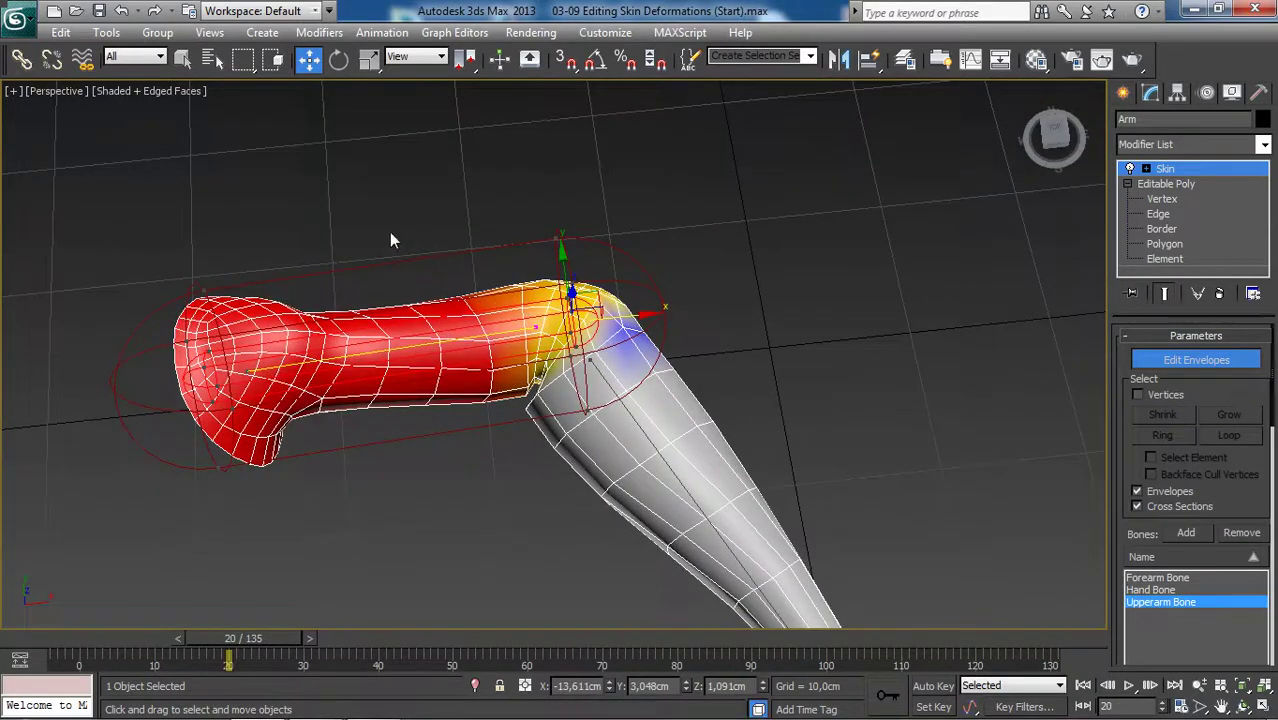
middle_click_drag(464, 263, 491, 294, "alt")
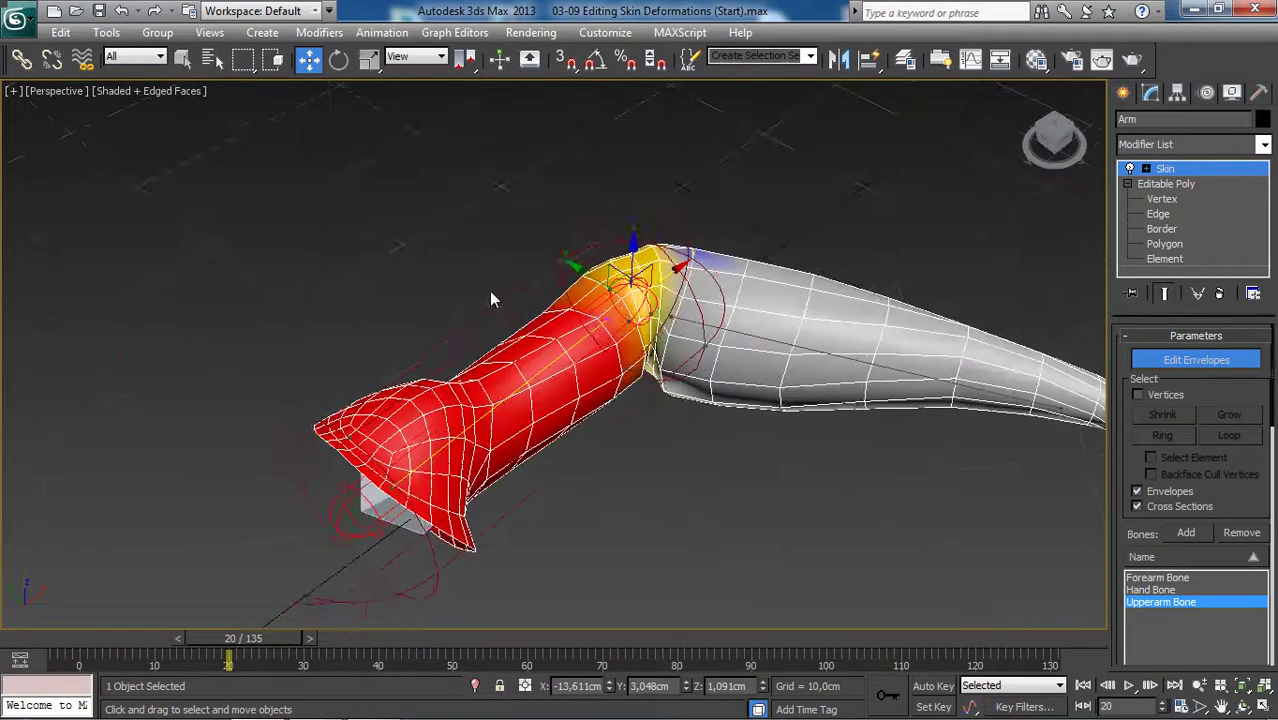
middle_click_drag(481, 380, 352, 370, "alt")
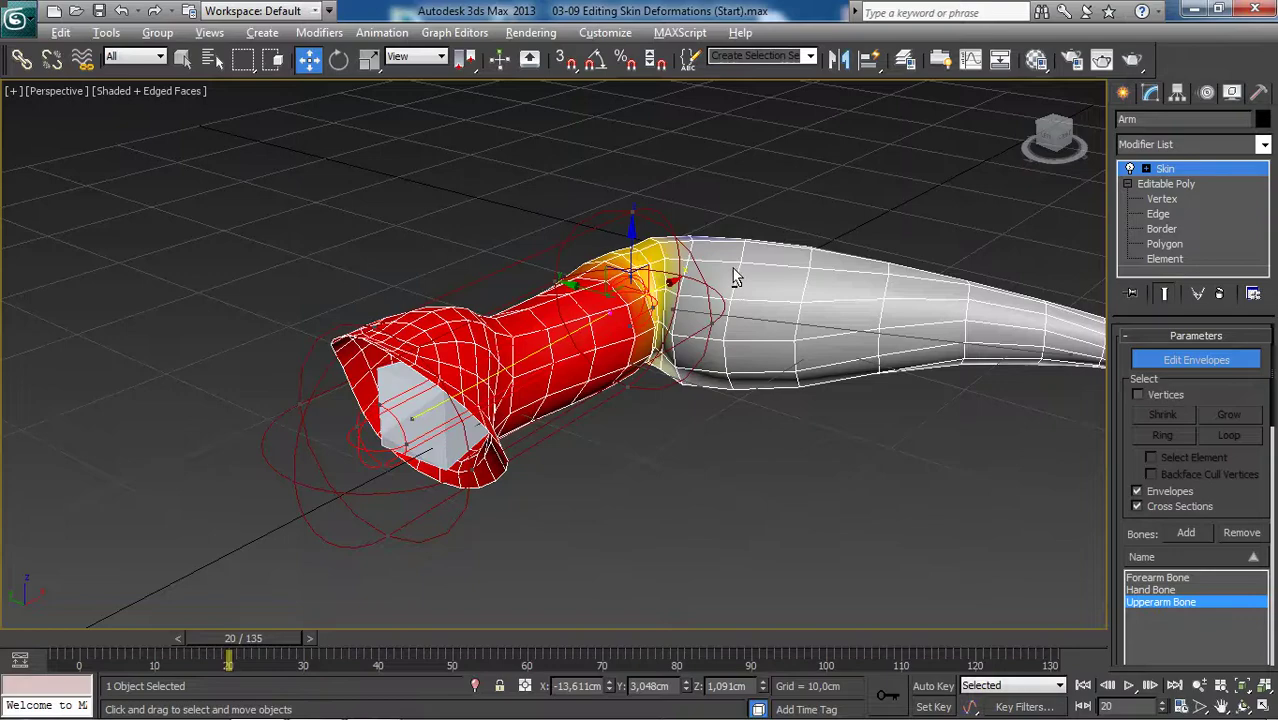
middle_click_drag(736, 277, 759, 325, "alt")
scroll(630, 300, "up", 2)
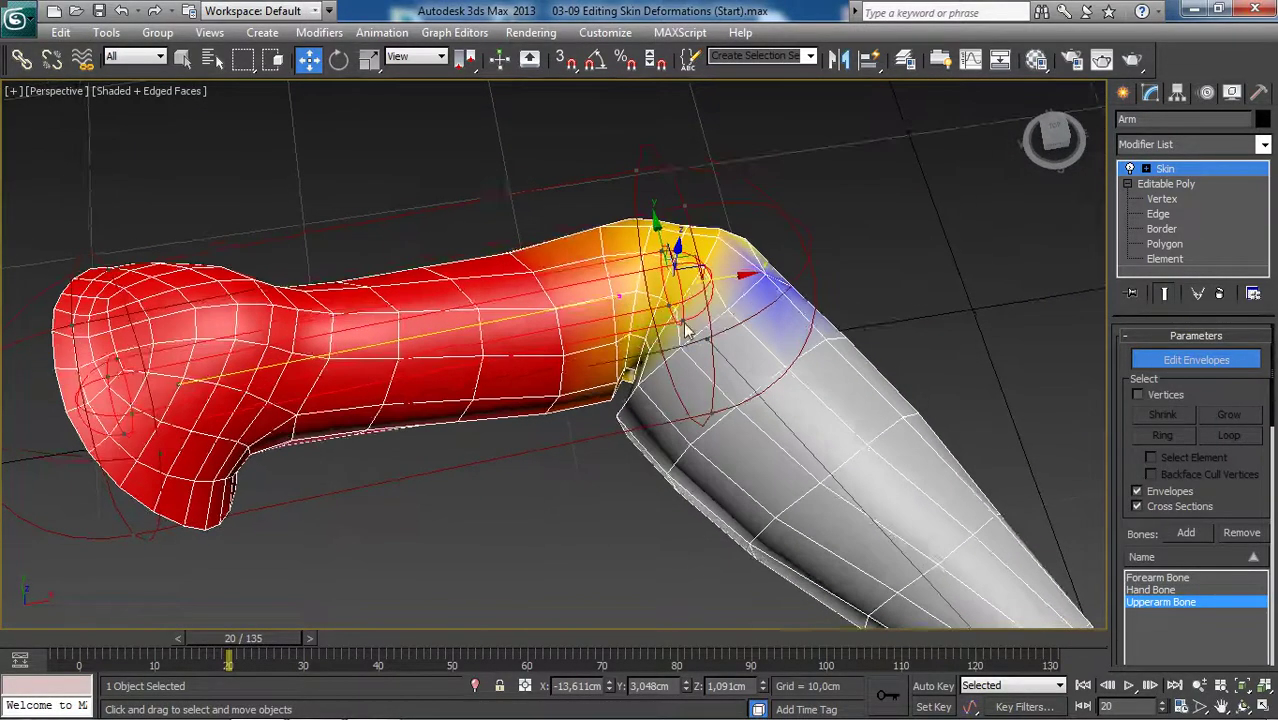
middle_click_drag(750, 267, 746, 312)
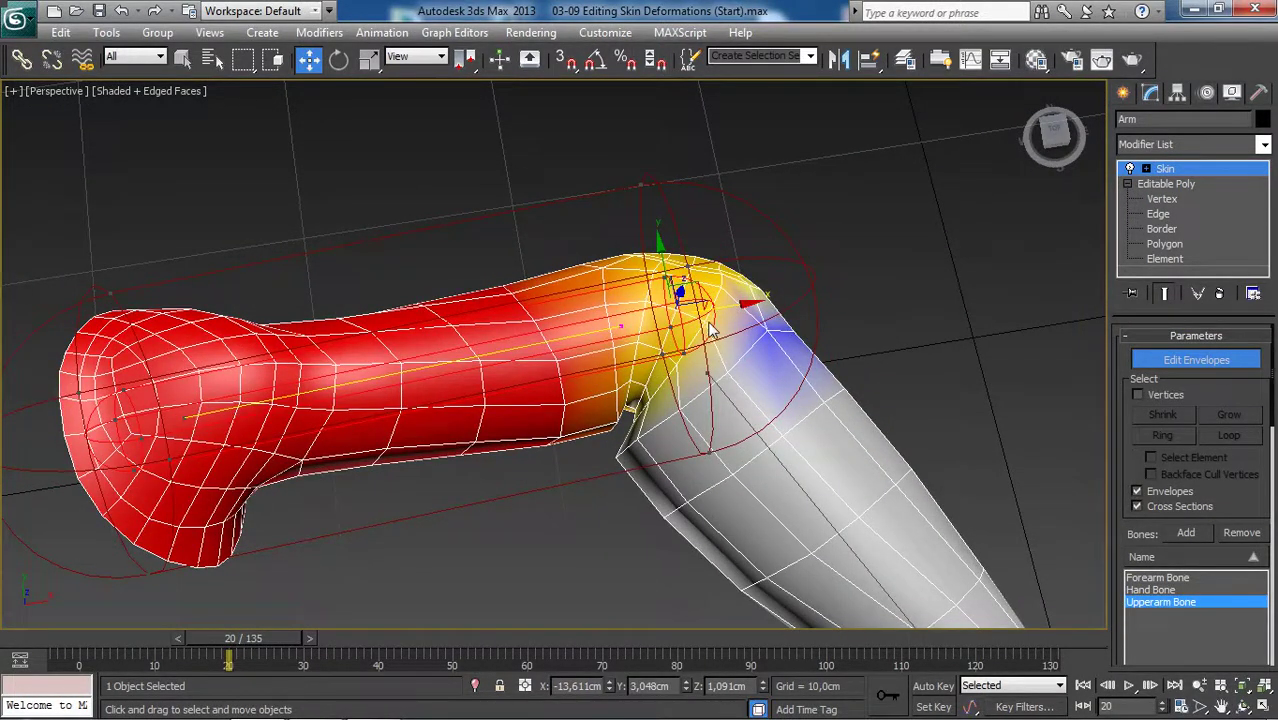
Pull the upper arm envelope's elbow end back to about X -14.46 cm and check the inner elbow crease.
left_click_drag(728, 310, 712, 337)
left_click_drag(712, 337, 708, 337)
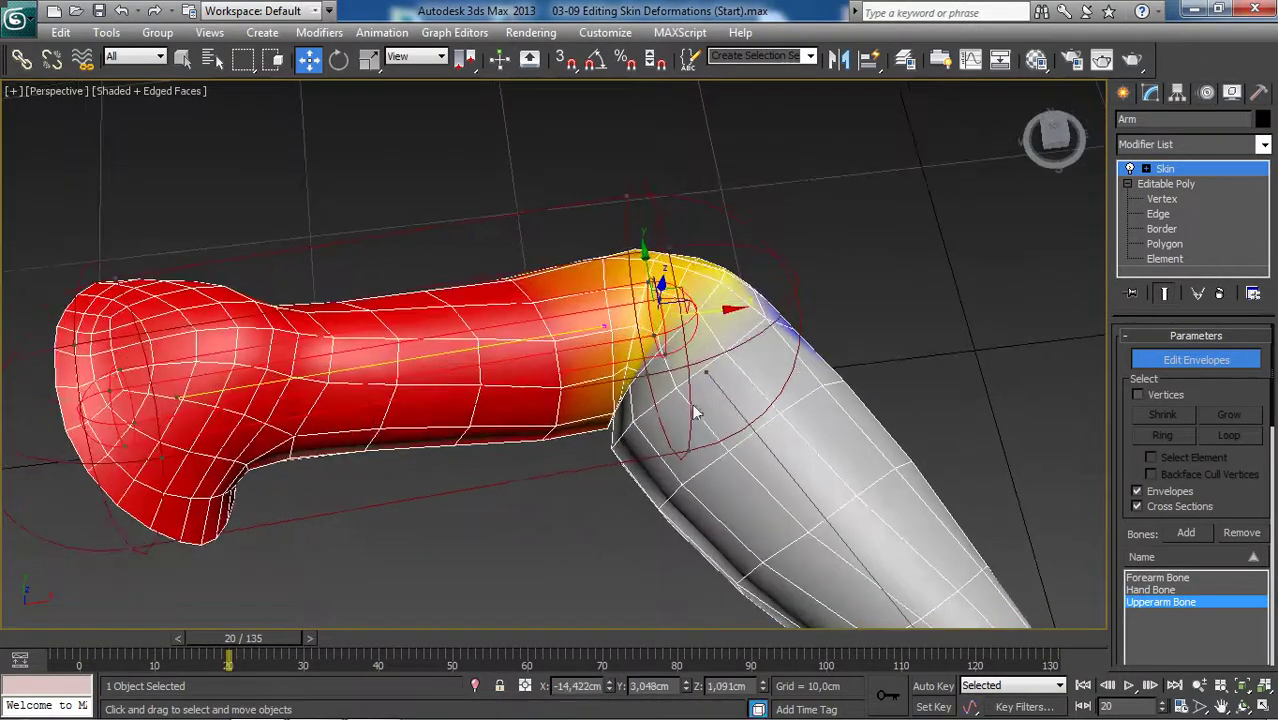
scroll(693, 405, "up", 4)
scroll(650, 420, "down", 2)
middle_click_drag(650, 420, 548, 431, "alt")
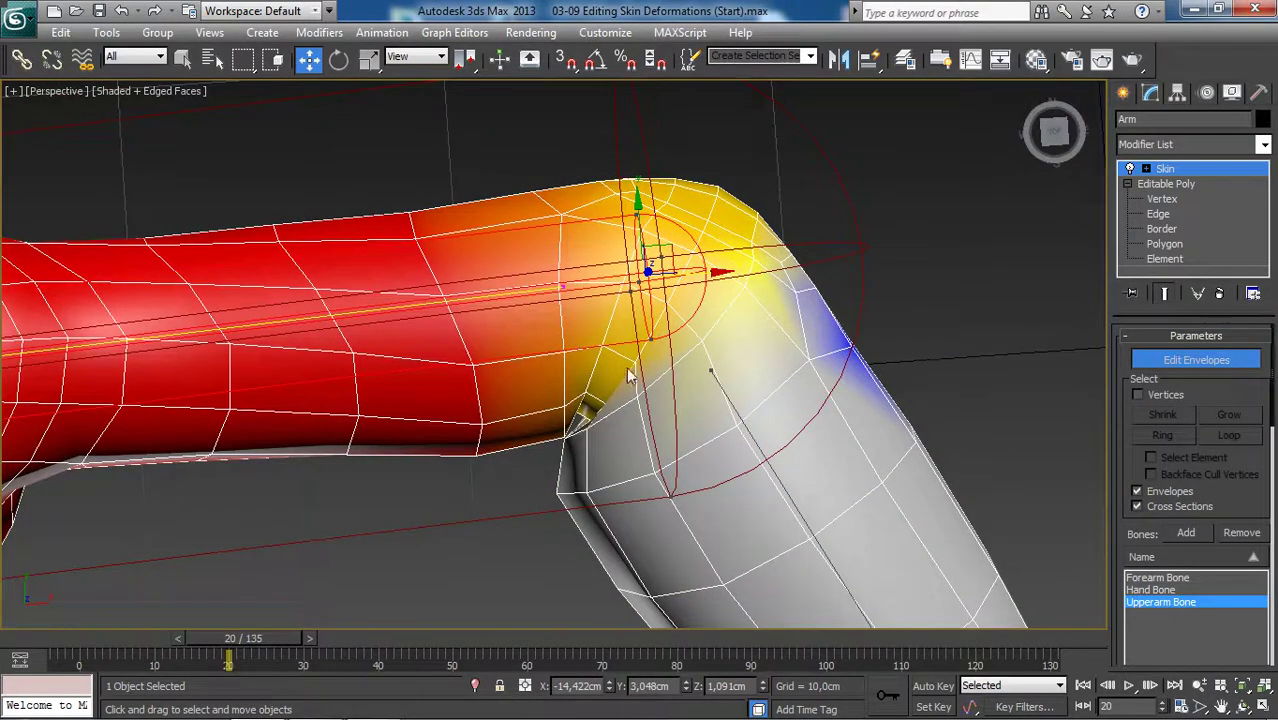
left_click_drag(707, 272, 708, 276)
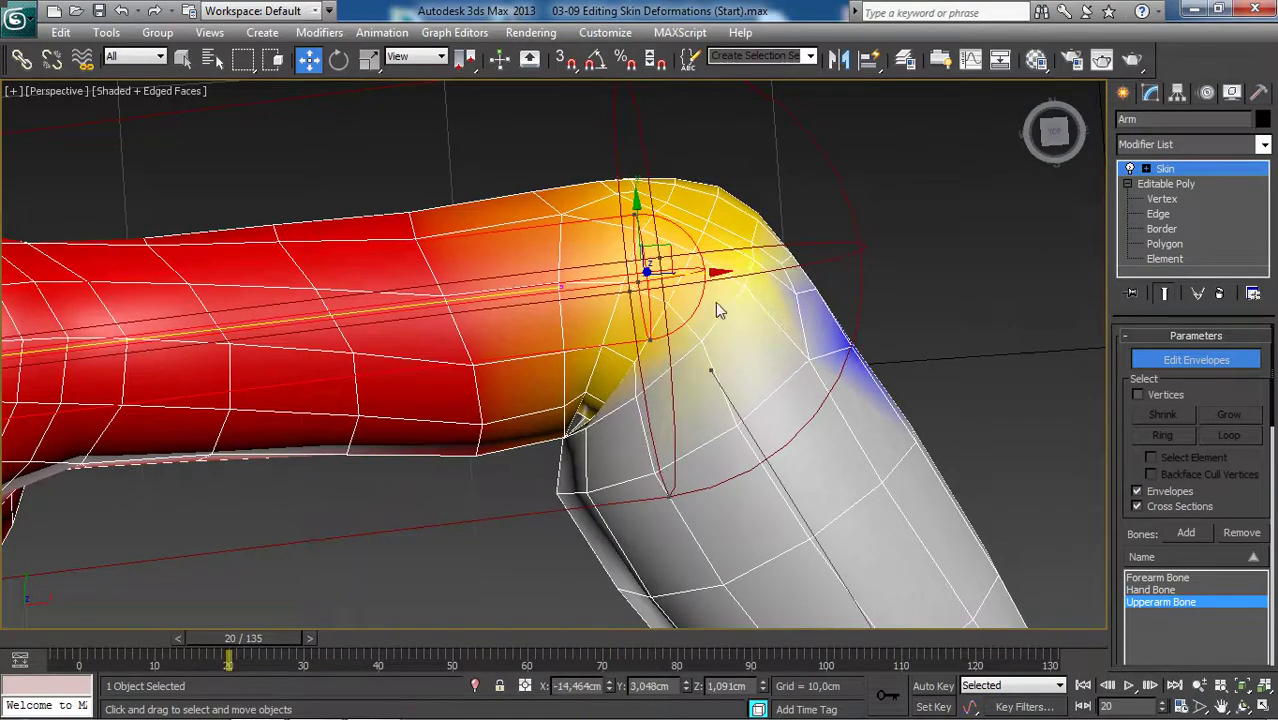
middle_click_drag(715, 302, 740, 310, "alt")
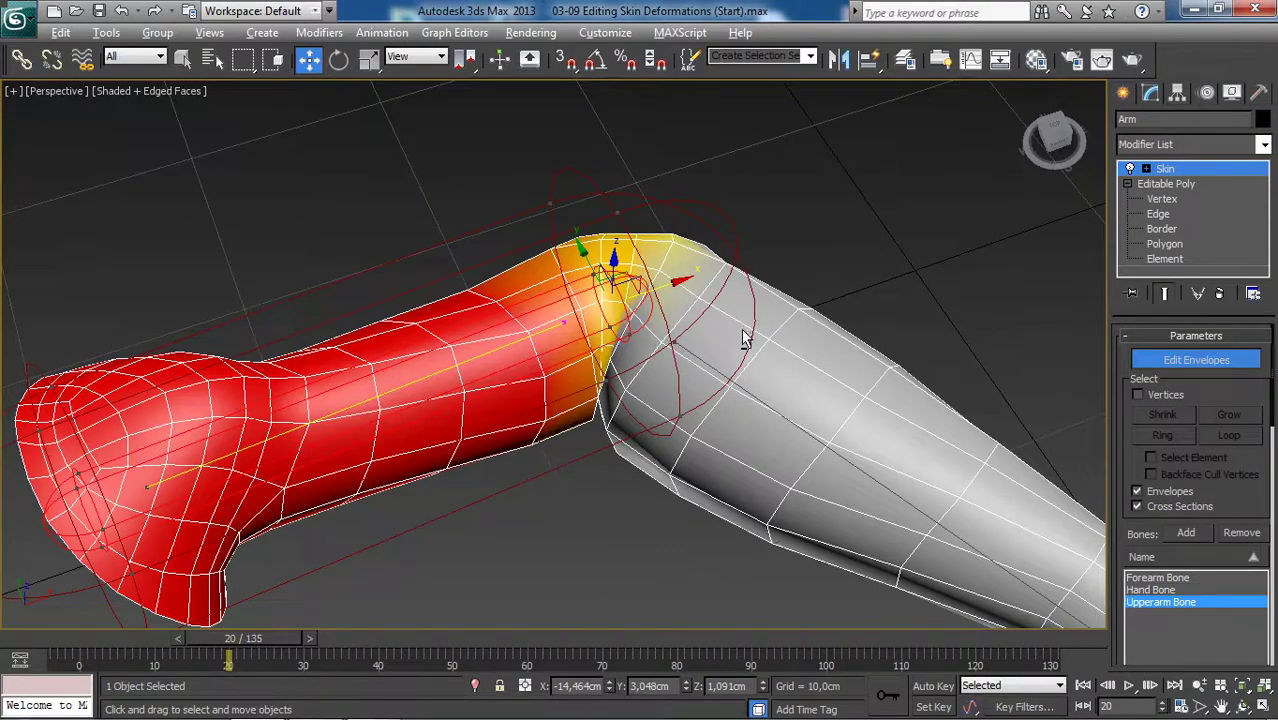
middle_click_drag(724, 352, 693, 396, "alt")
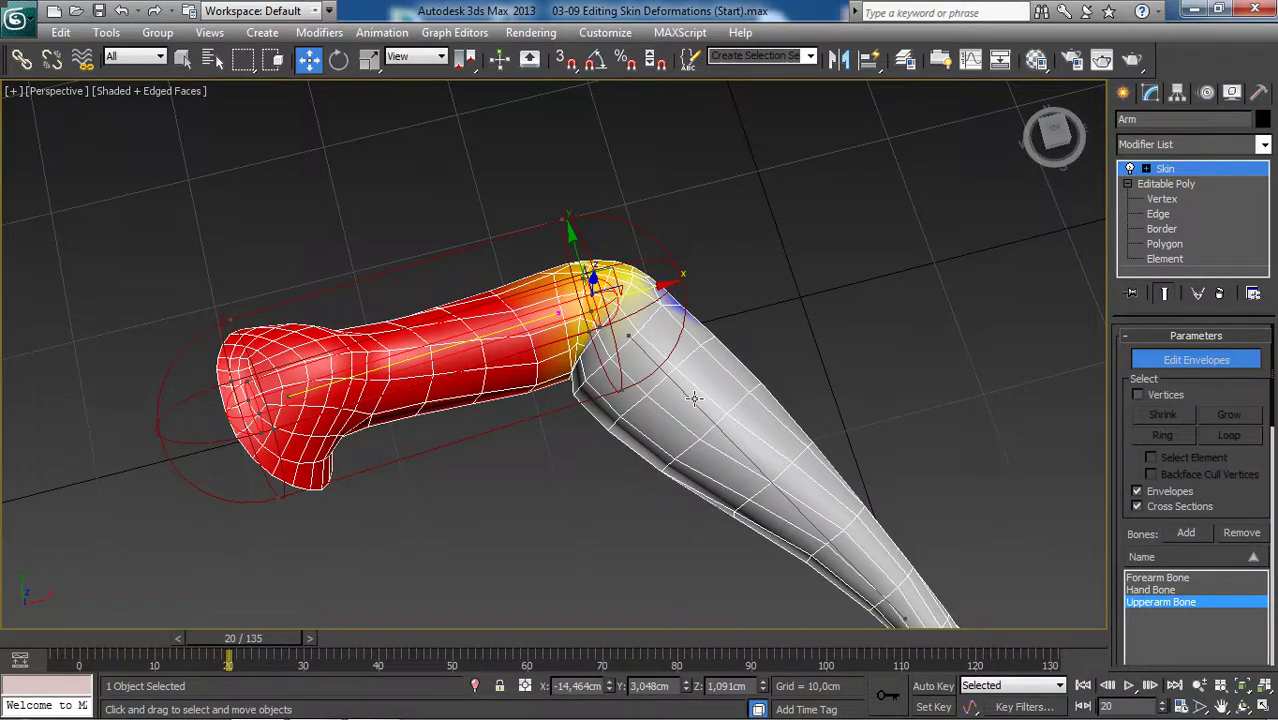
Select the forearm envelope and move its elbow end to about X -12.95 cm, Y 0.57 cm.
left_click(694, 398)
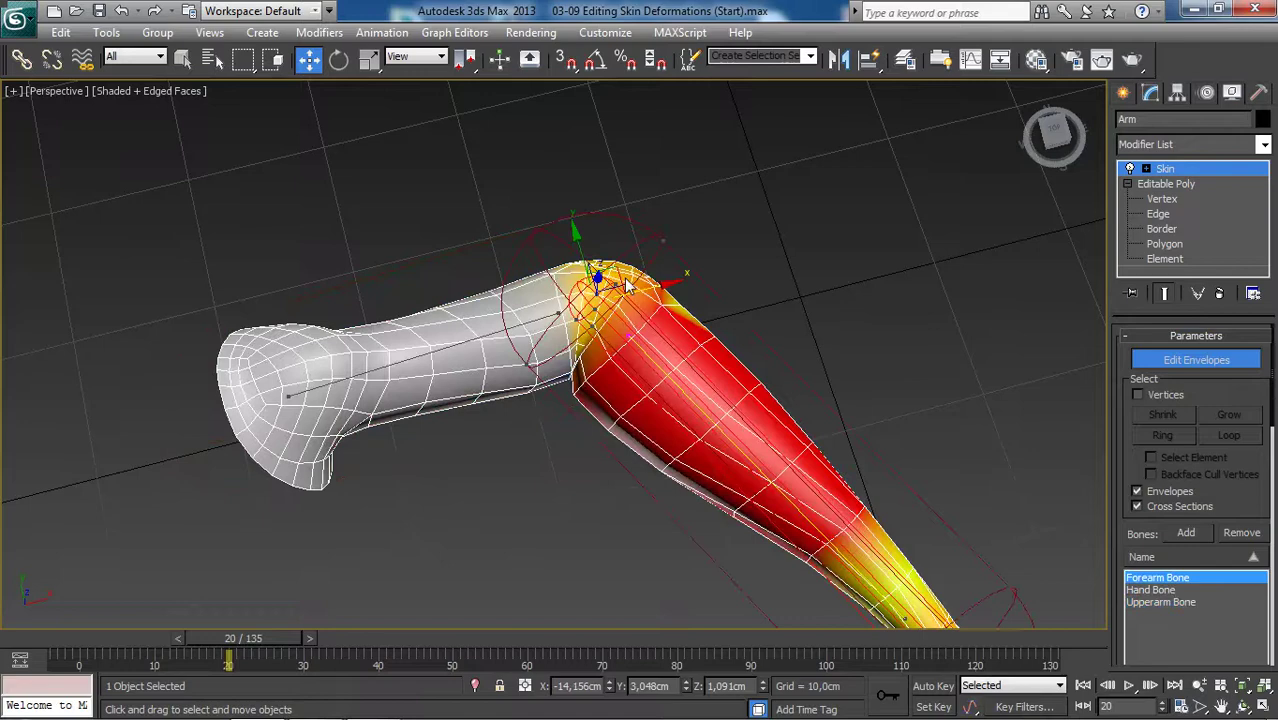
scroll(630, 290, "up", 2)
scroll(633, 302, "up", 2)
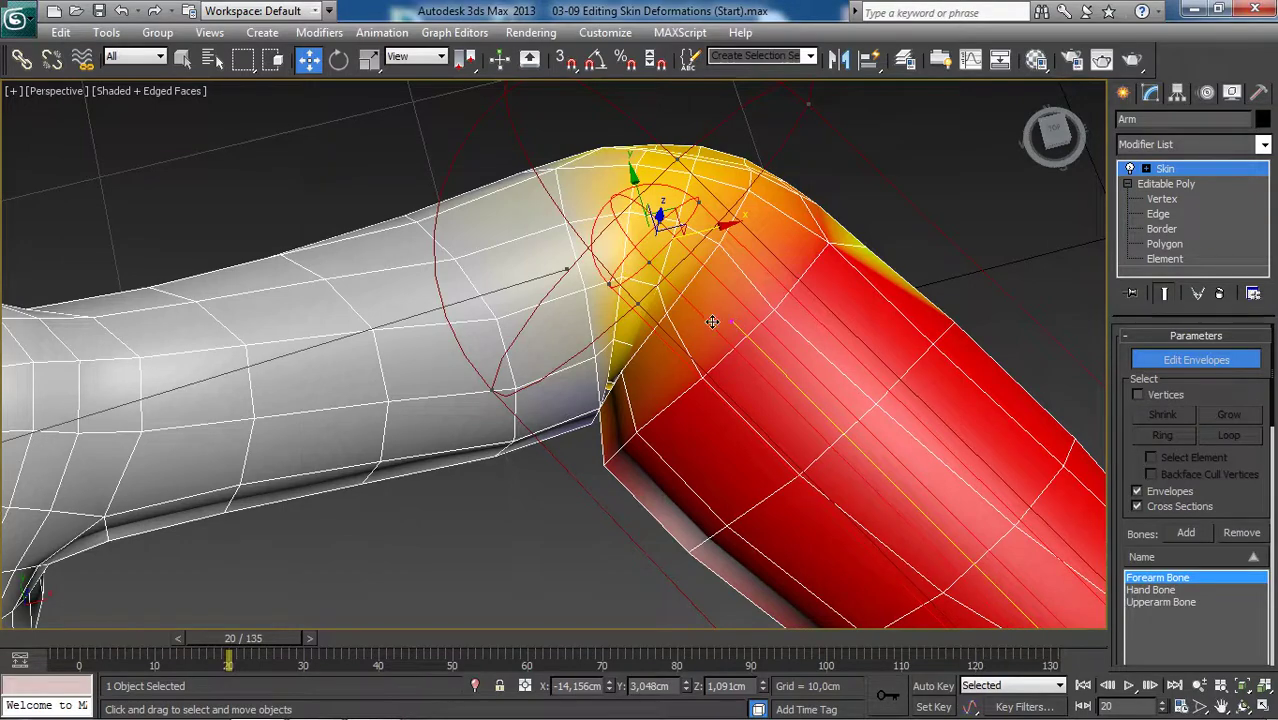
middle_click_drag(707, 323, 660, 328)
scroll(699, 318, "down", 2)
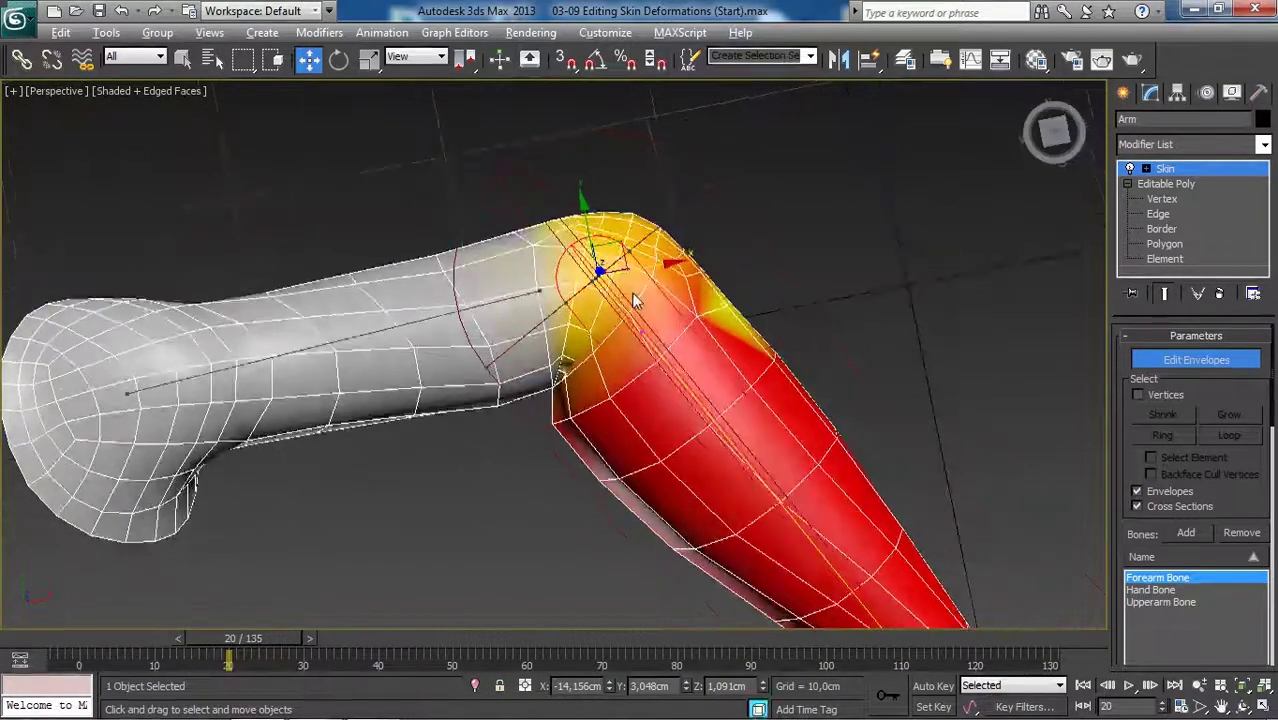
middle_click_drag(633, 300, 620, 298, "alt")
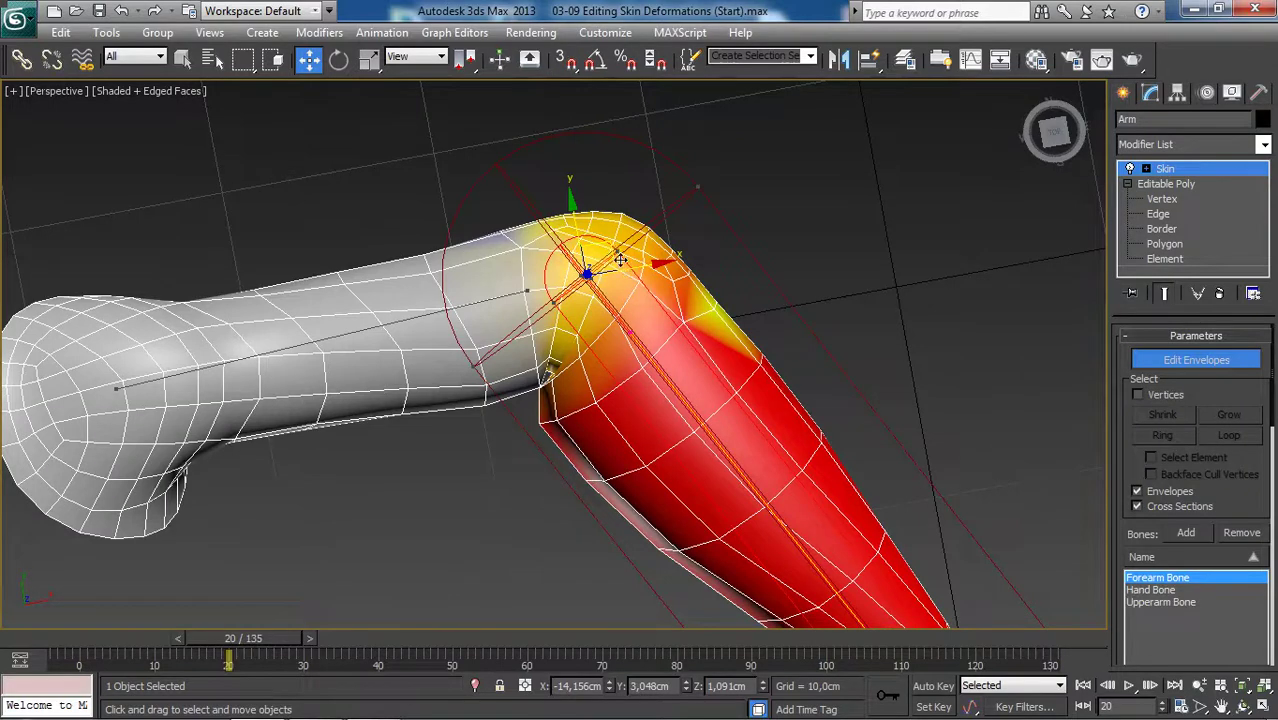
left_click_drag(620, 260, 623, 290)
middle_click_drag(628, 292, 614, 291, "alt")
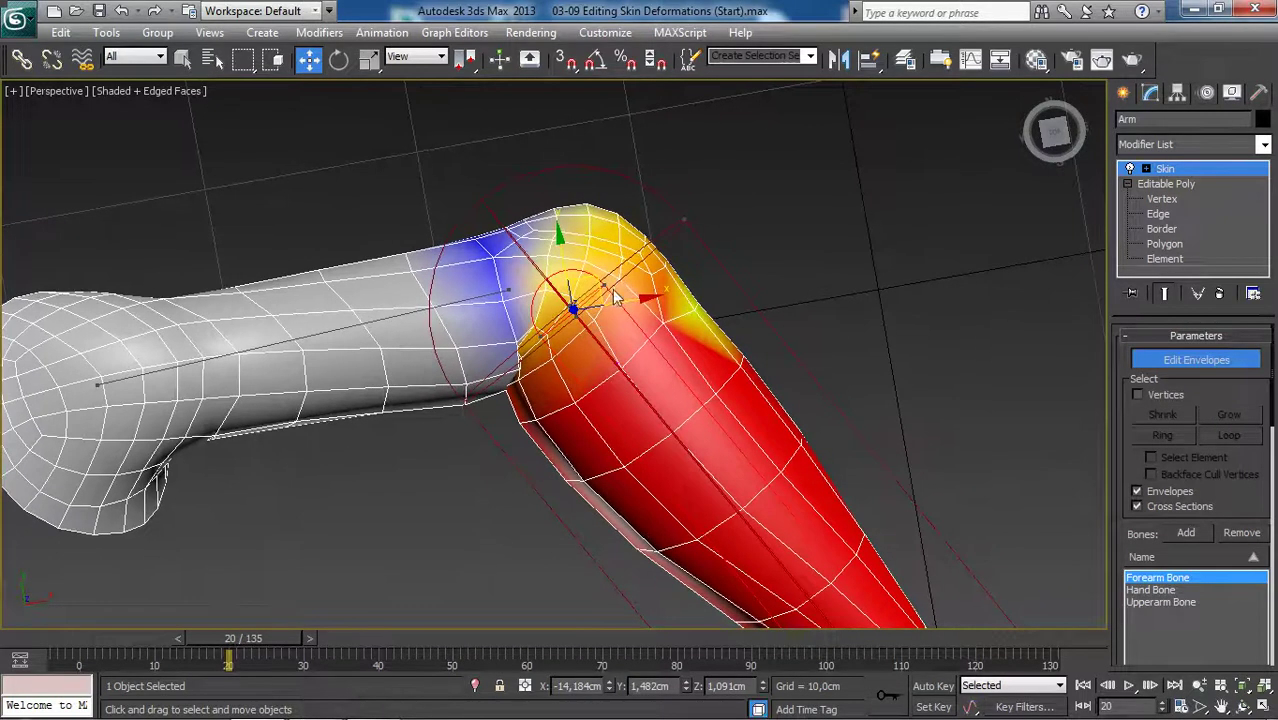
left_click_drag(590, 281, 625, 297)
Shift the forearm envelope's elbow end to about X -13.45 cm, Y 0.37 cm.
scroll(616, 331, "up", 2)
middle_click_drag(616, 331, 630, 300)
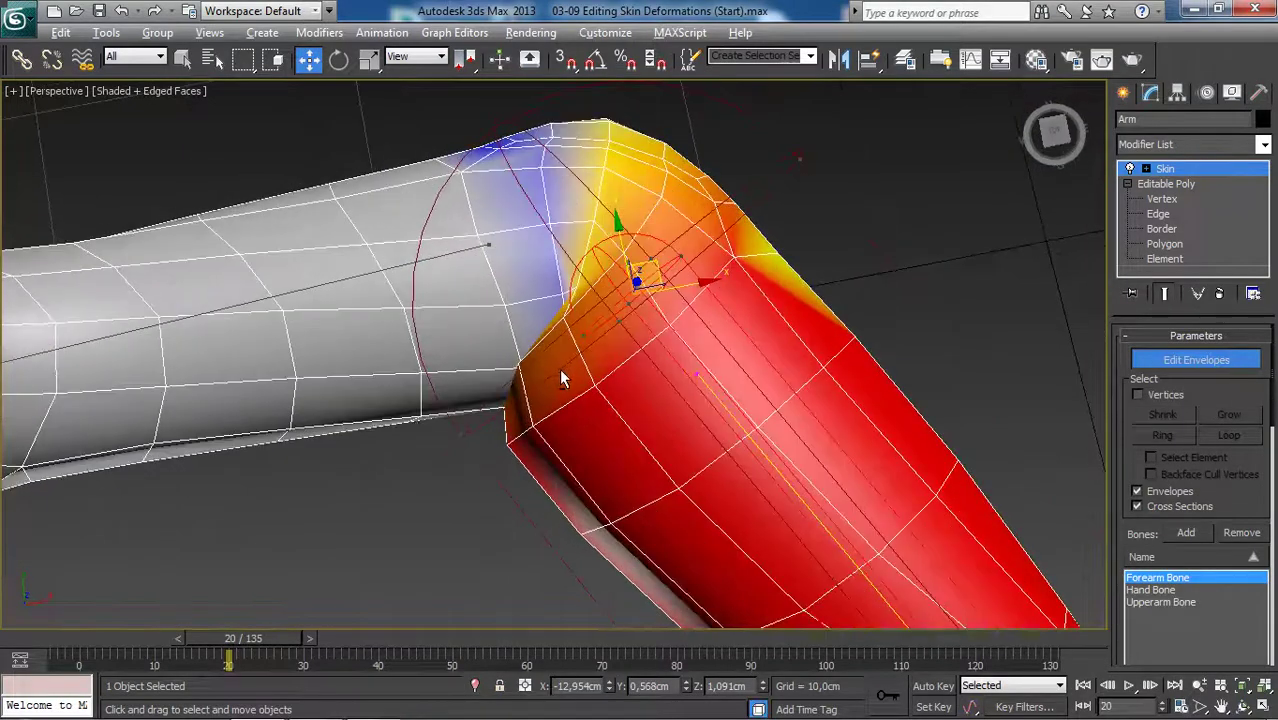
middle_click_drag(562, 371, 630, 301, "alt")
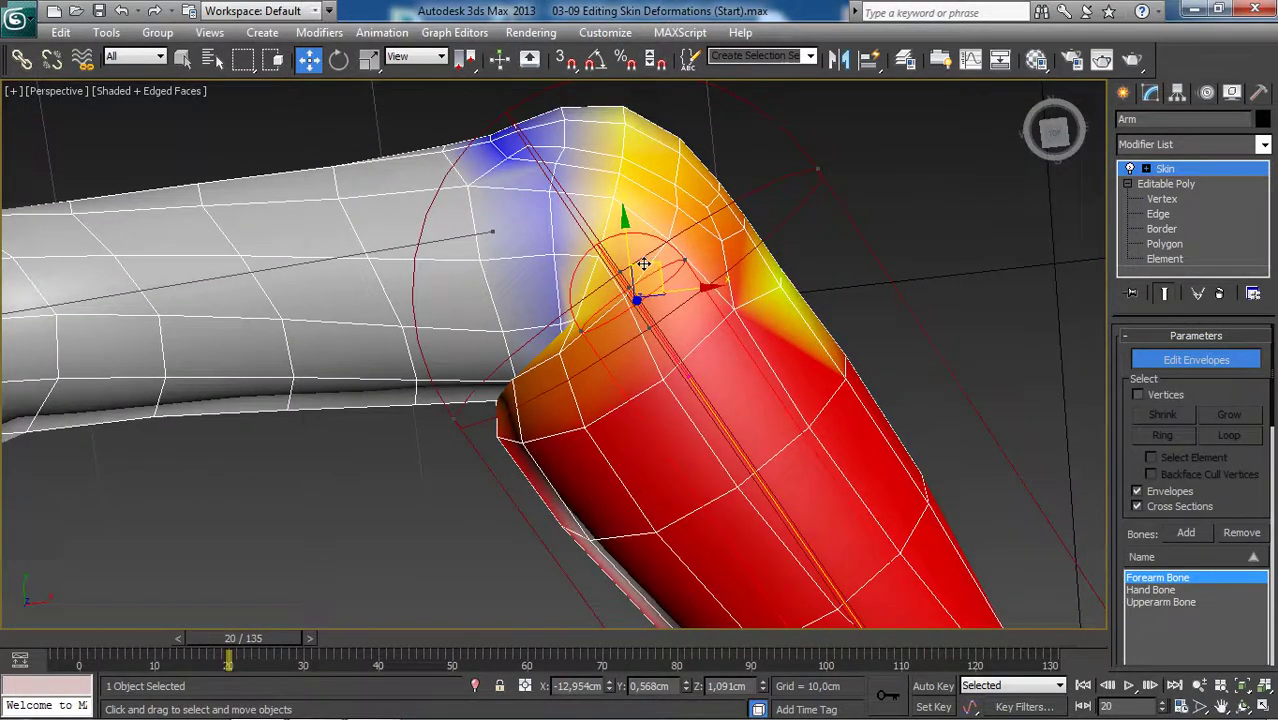
mouse_move(650, 265)
left_mouse_down()
mouse_move(612, 238)
mouse_move(605, 262)
mouse_move(650, 288)
mouse_move(639, 285)
left_mouse_up()
scroll(430, 294, "down", 3)
Select the upper arm envelope and extend its elbow end into the joint to about X -12.52 cm.
left_click(416, 290)
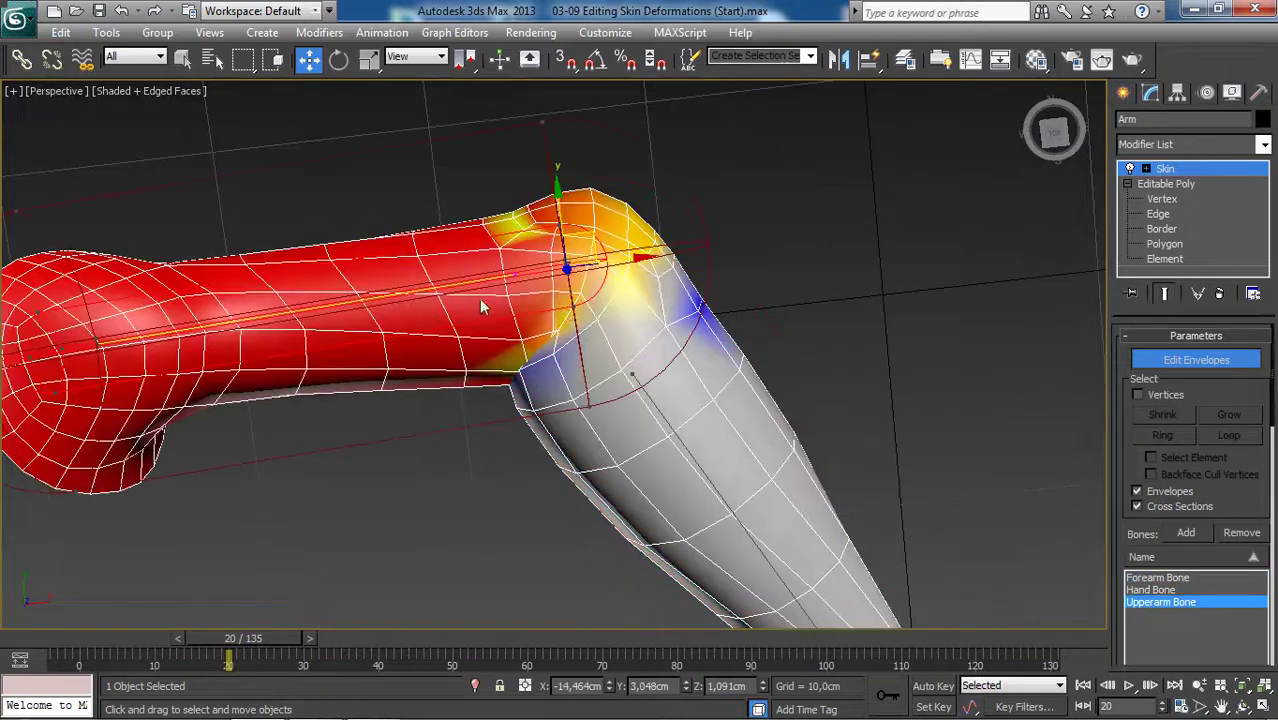
scroll(565, 316, "up", 3)
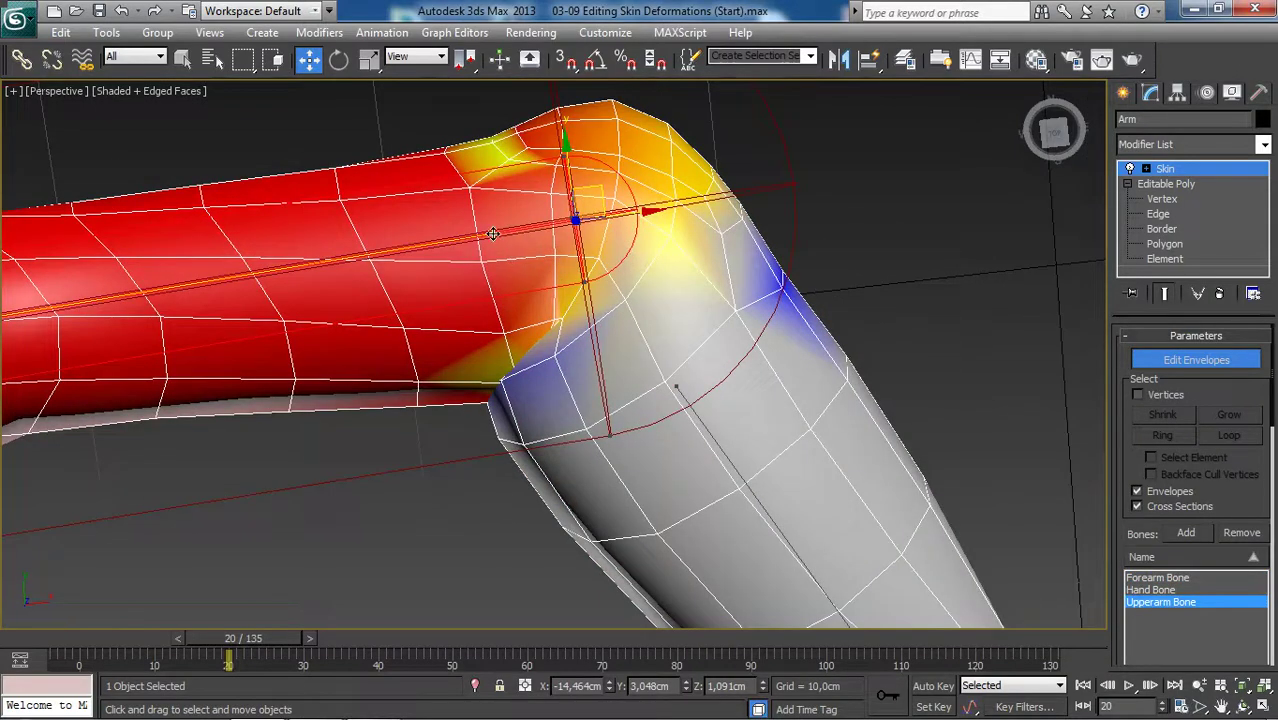
mouse_move(507, 256)
middle_mouse_down("alt")
mouse_move(520, 211)
mouse_move(525, 243)
middle_mouse_up("alt")
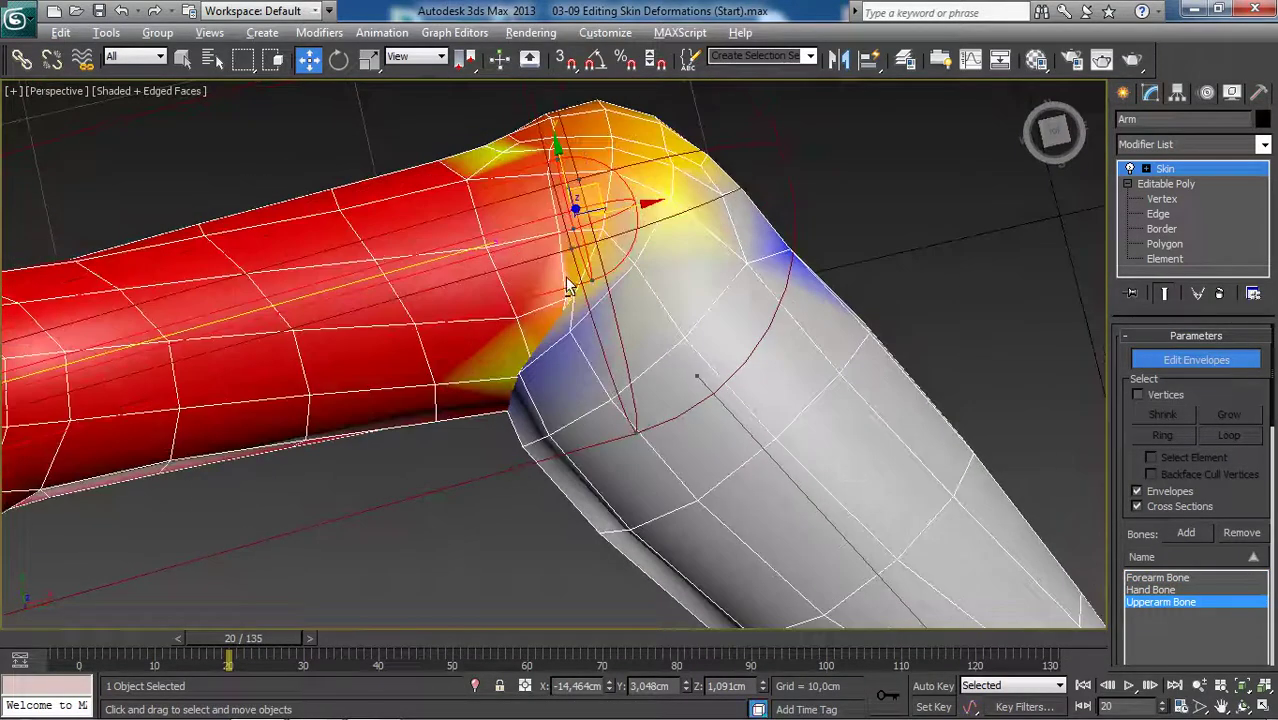
middle_click_drag(566, 280, 596, 205, "alt")
left_click_drag(636, 210, 708, 240)
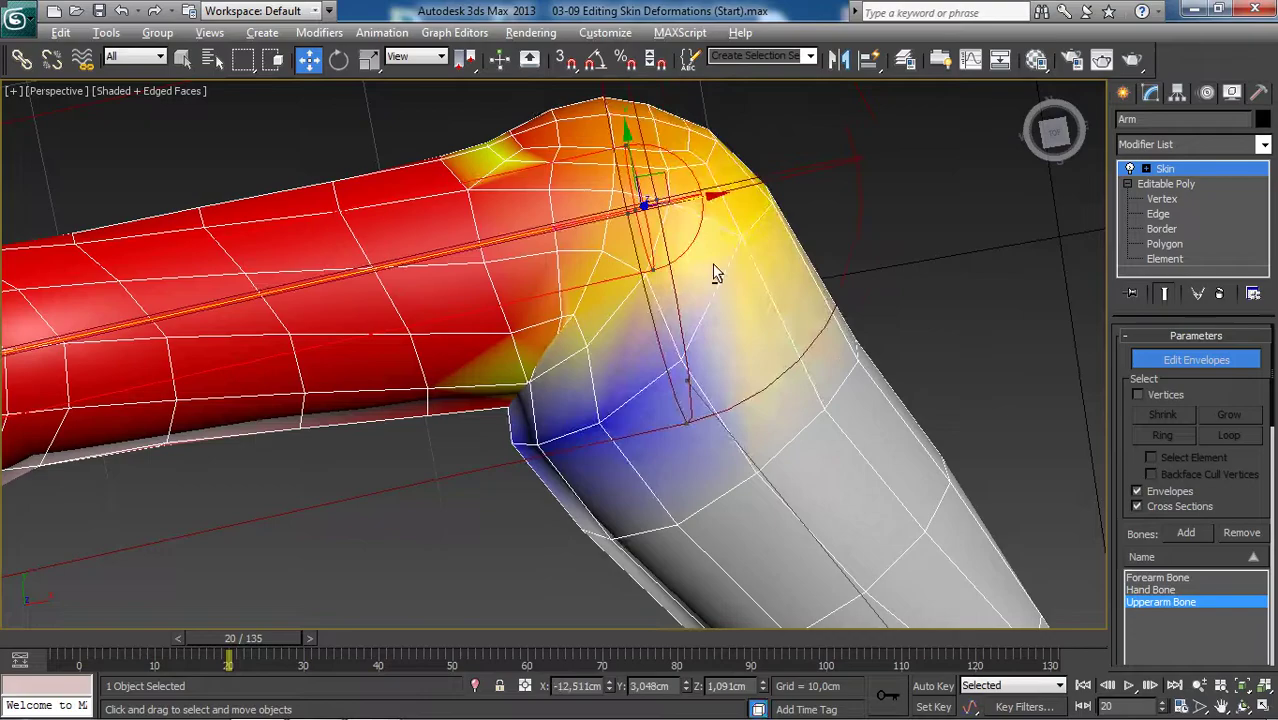
mouse_move(714, 274)
middle_mouse_down("alt")
mouse_move(748, 165)
mouse_move(700, 285)
mouse_move(693, 266)
middle_mouse_up("alt")
left_click_drag(676, 253, 675, 259)
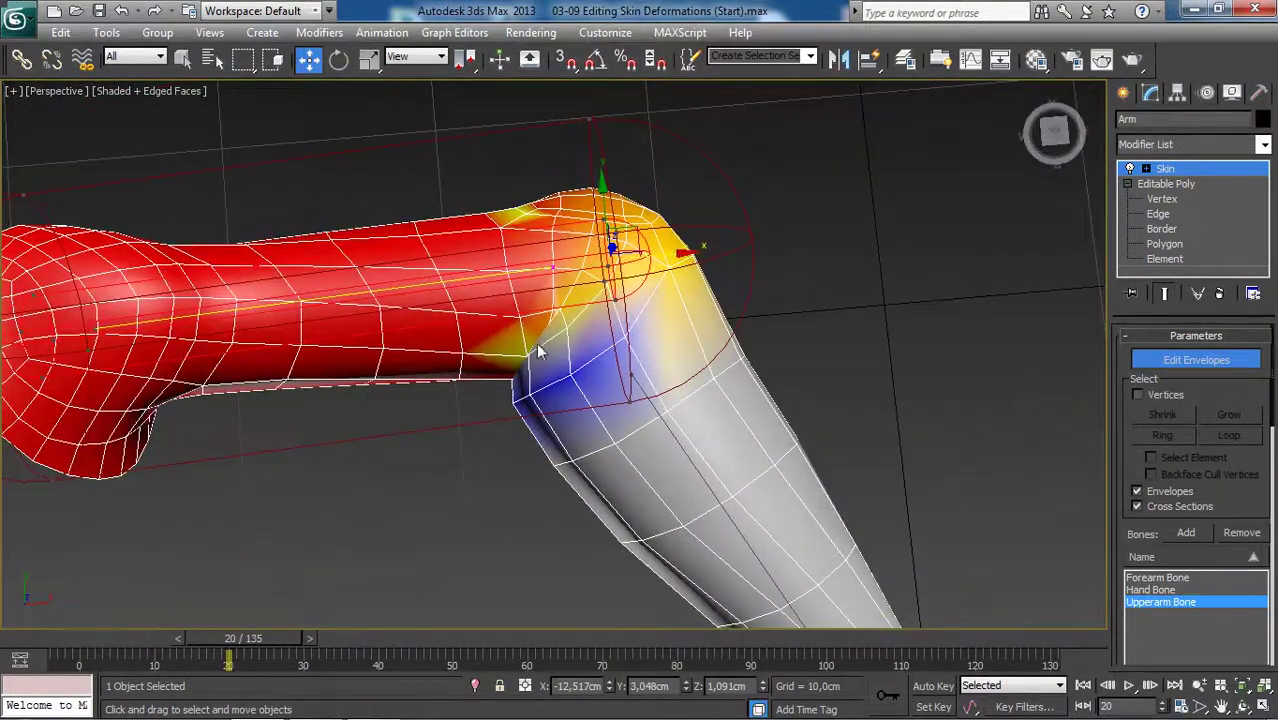
Select the forearm envelope and move its elbow end down the forearm to about X -12.94 cm, Y -0.86 cm.
left_click(640, 385)
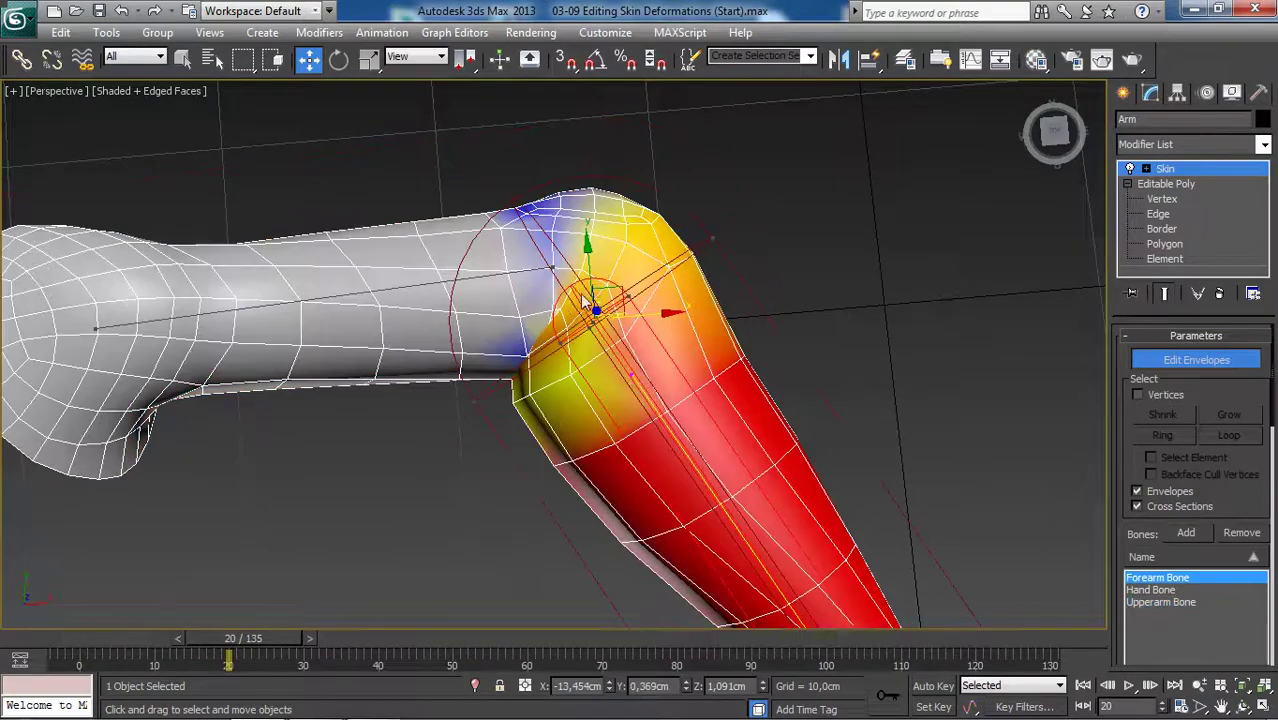
scroll(576, 309, "up", 3)
middle_click_drag(576, 309, 636, 331, "alt")
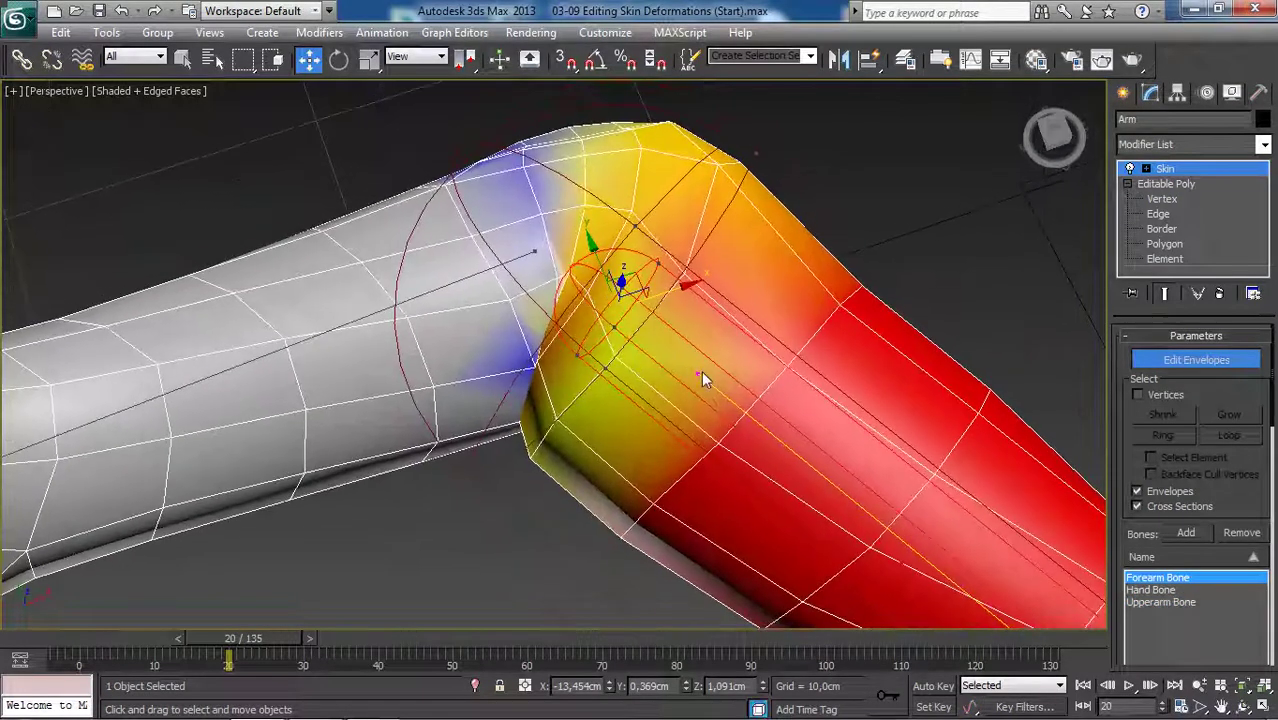
middle_click_drag(699, 371, 623, 250, "alt")
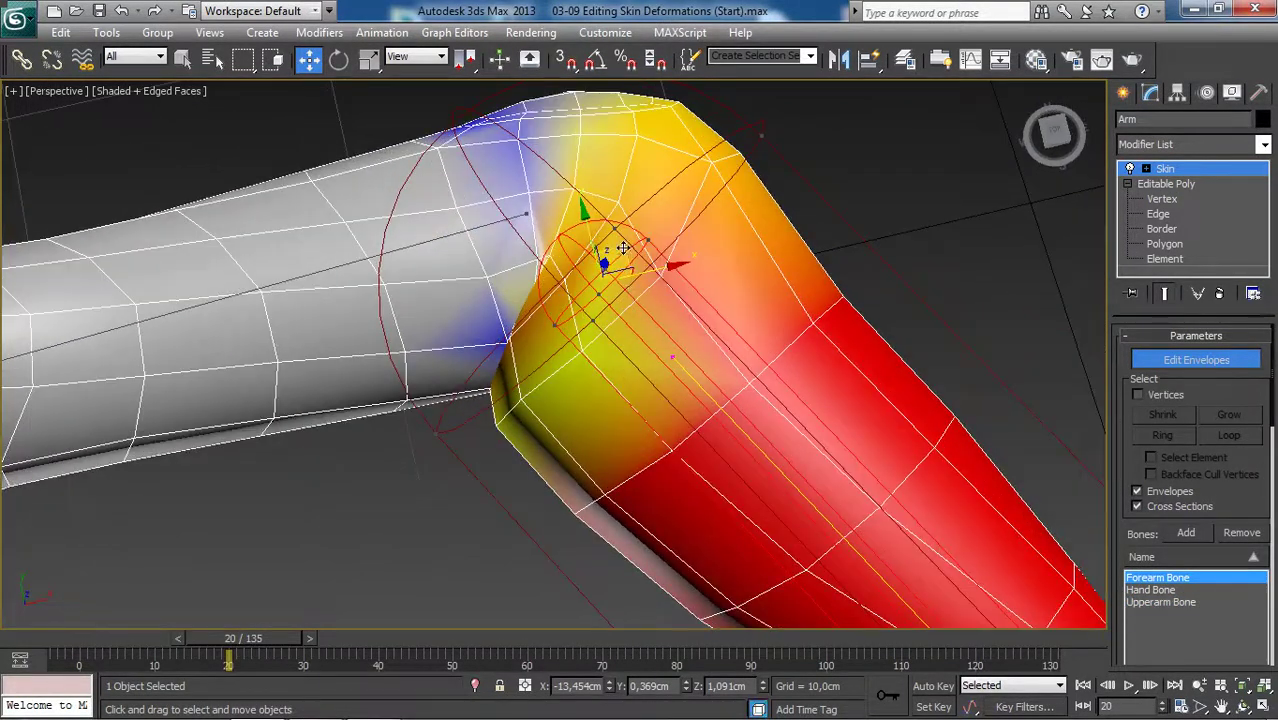
left_click_drag(623, 248, 650, 294)
middle_click_drag(650, 294, 487, 277, "alt")
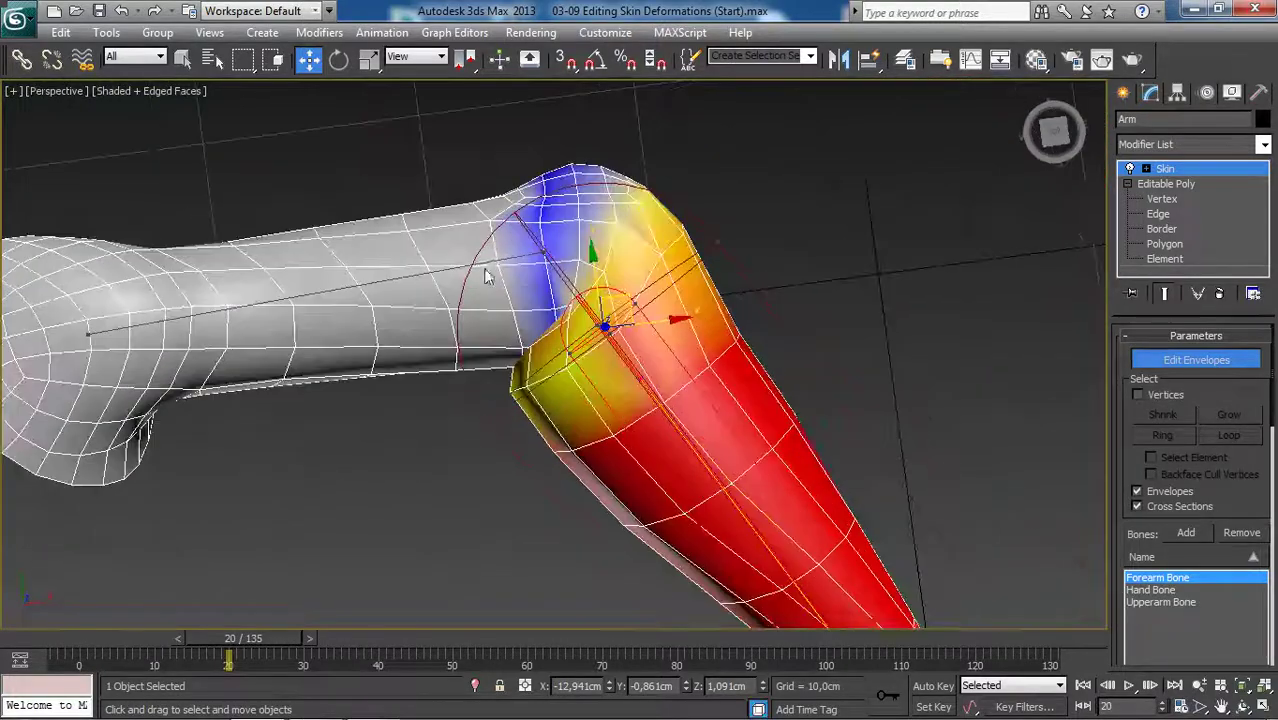
Select the upper arm envelope, move its elbow end to about X -12.58 cm and inspect the elbow deformation.
left_click(487, 277)
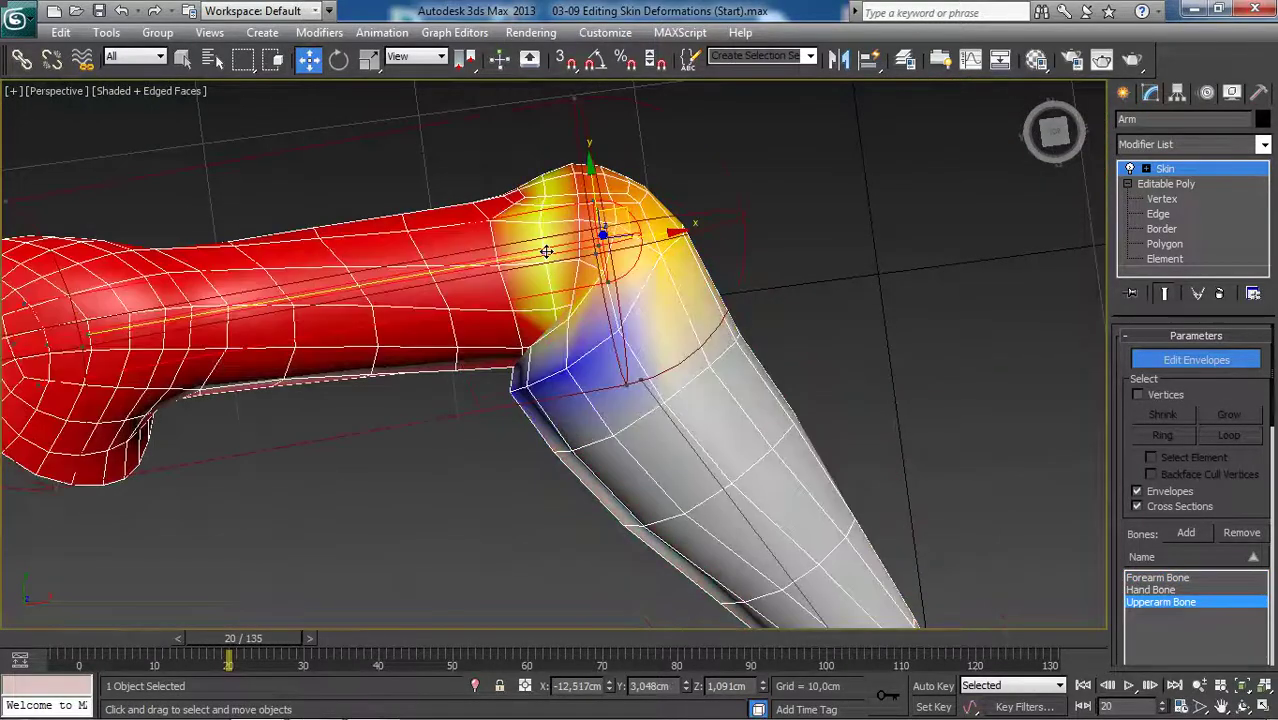
mouse_move(650, 240)
left_mouse_down()
mouse_move(639, 242)
mouse_move(652, 243)
left_mouse_up()
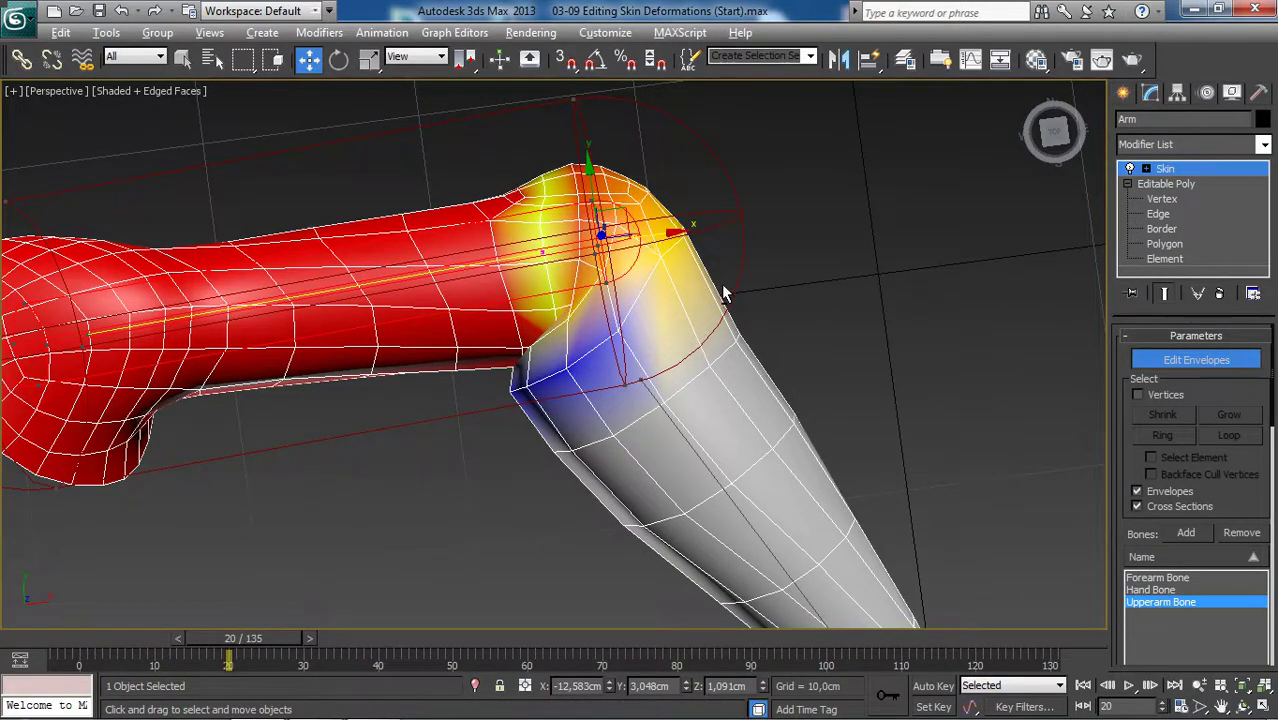
middle_click_drag(725, 294, 687, 343, "alt")
scroll(683, 352, "up", 3)
scroll(645, 285, "down", 4)
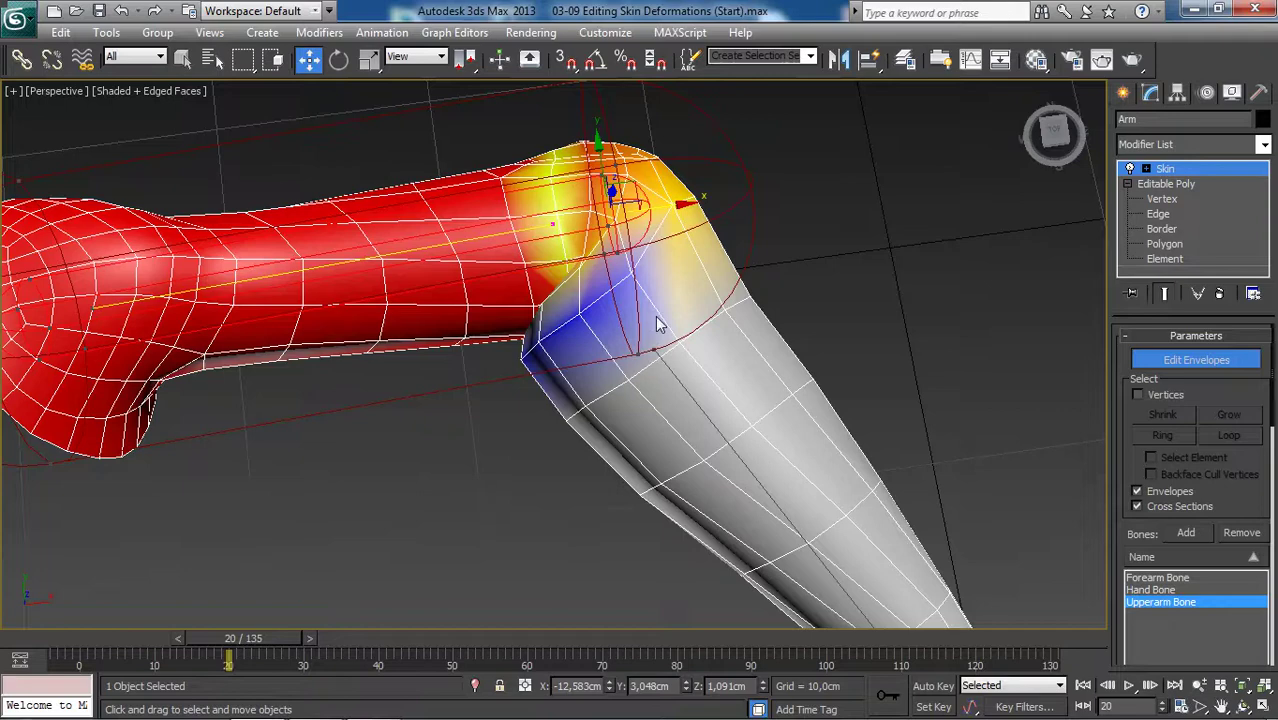
scroll(656, 318, "down", 3)
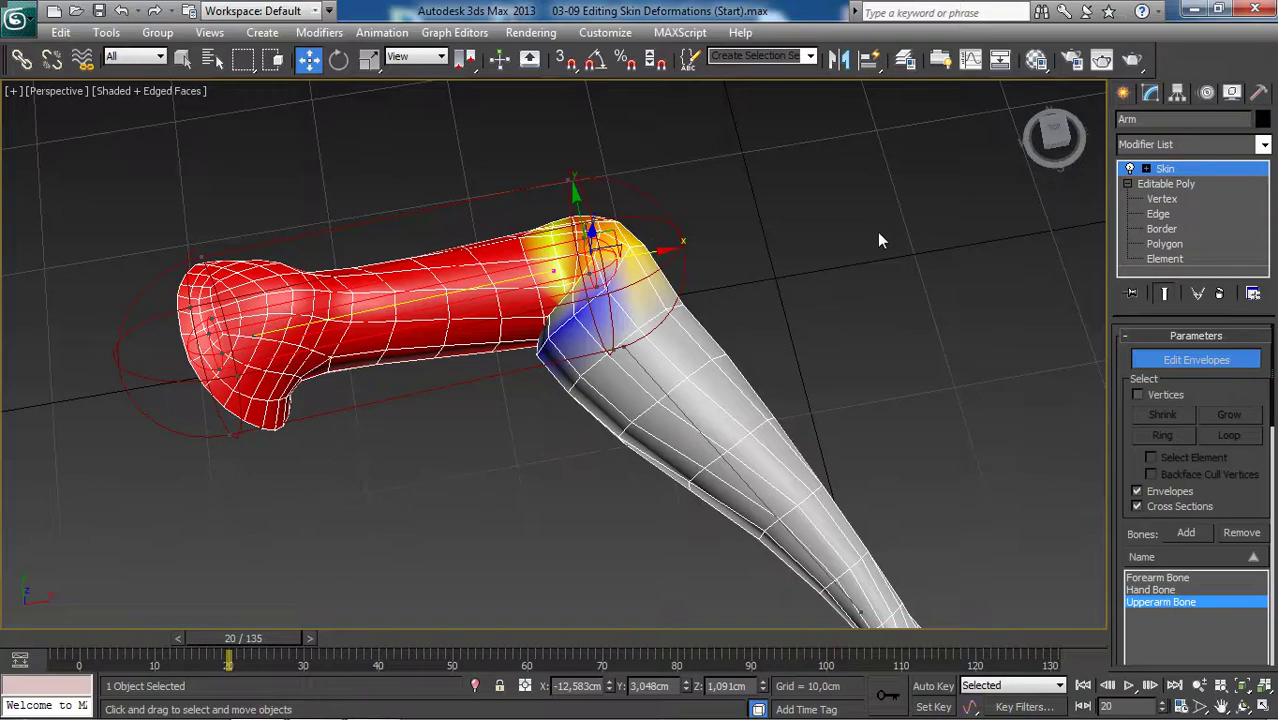
scroll(713, 287, "up", 3)
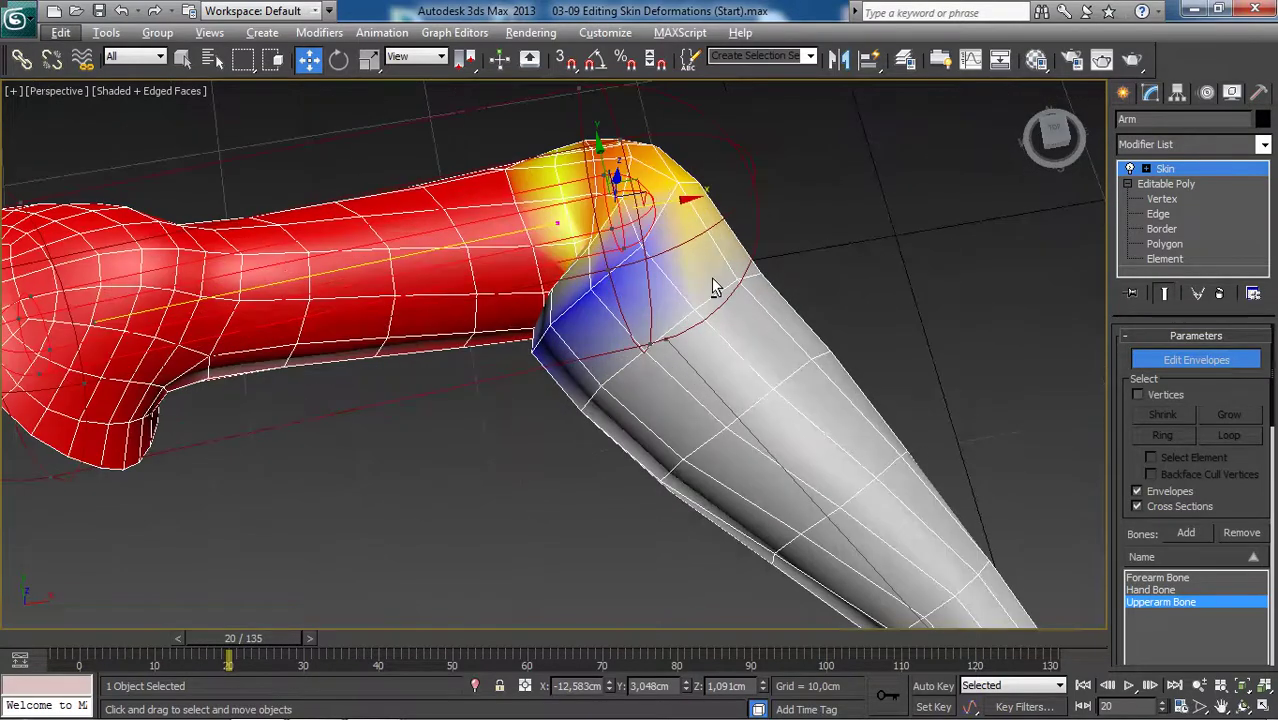
Select the forearm envelope and shift its elbow end slightly further down the forearm.
middle_click_drag(687, 266, 662, 278, "alt")
left_click(676, 347)
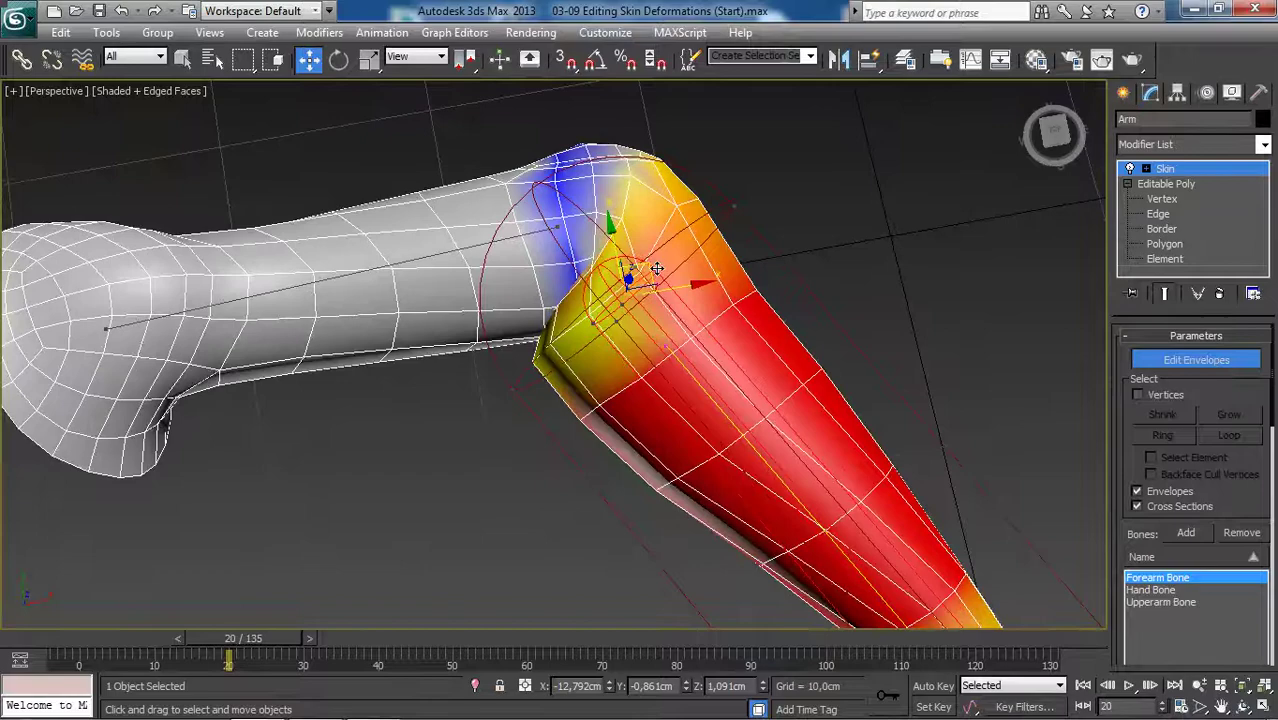
mouse_move(655, 268)
left_mouse_down()
mouse_move(664, 288)
mouse_move(640, 272)
mouse_move(656, 277)
left_mouse_up()
Select the upper arm envelope and fine-tune its elbow end to about X -12.51 cm.
left_click(484, 243)
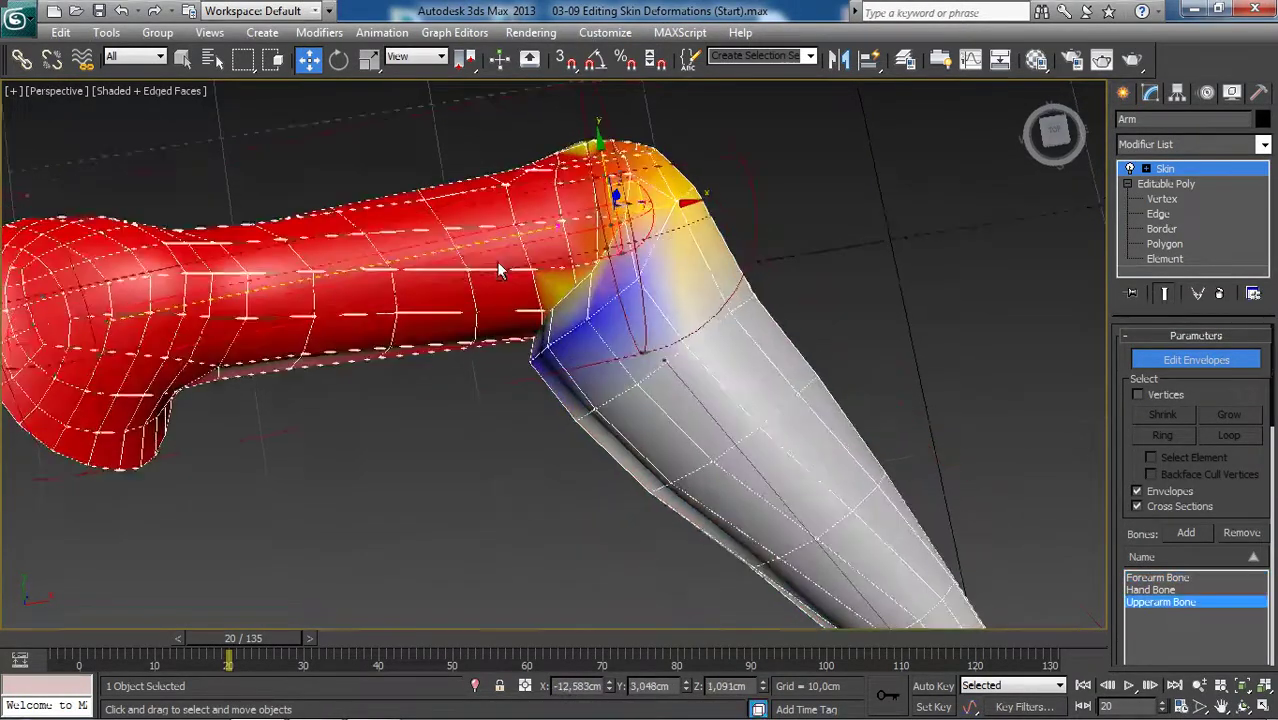
middle_click_drag(496, 261, 664, 231, "alt")
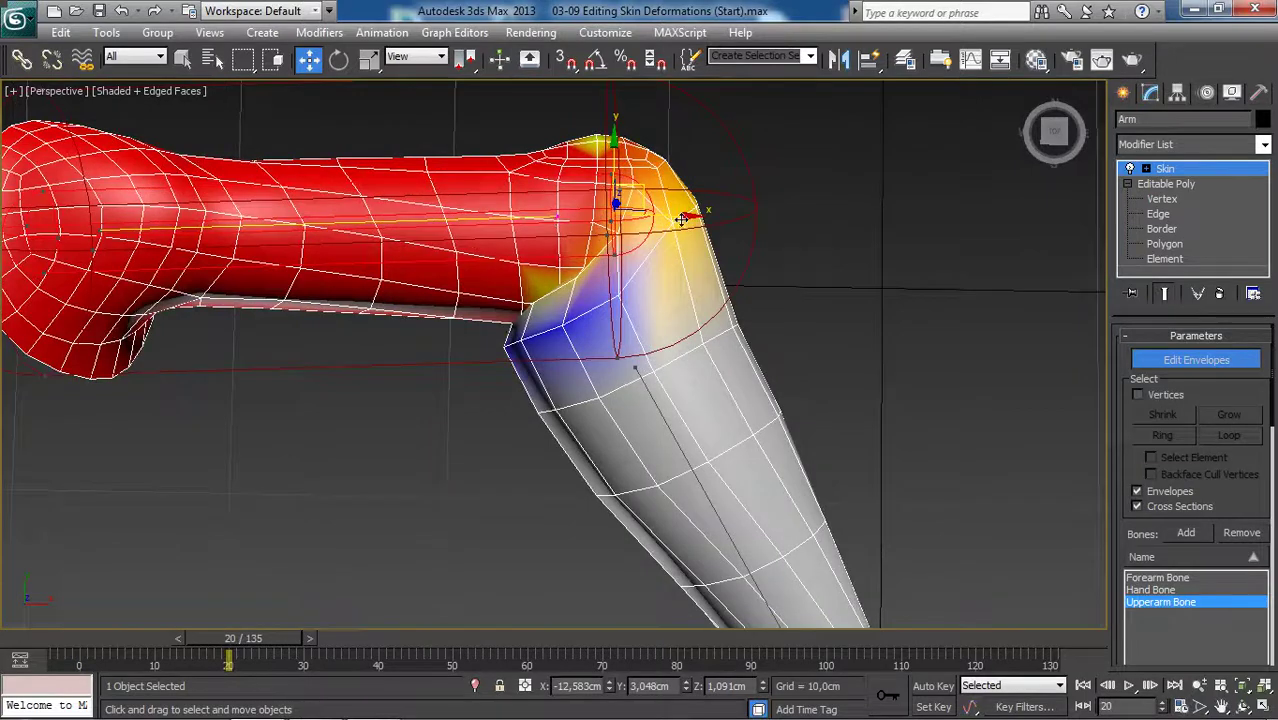
left_click_drag(677, 218, 685, 294)
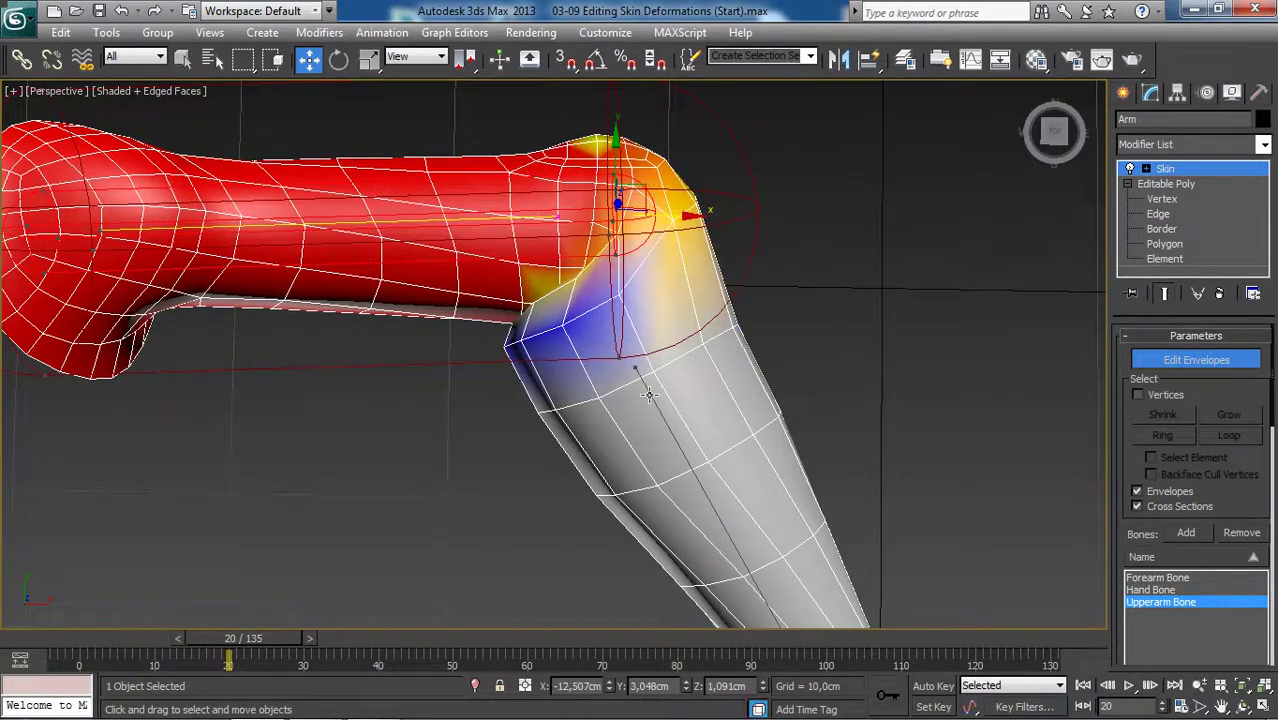
Select the forearm envelope, move its elbow end up to about X -13.17 cm, Y 1.10 cm, and inspect the elbow deformation.
left_click(643, 373)
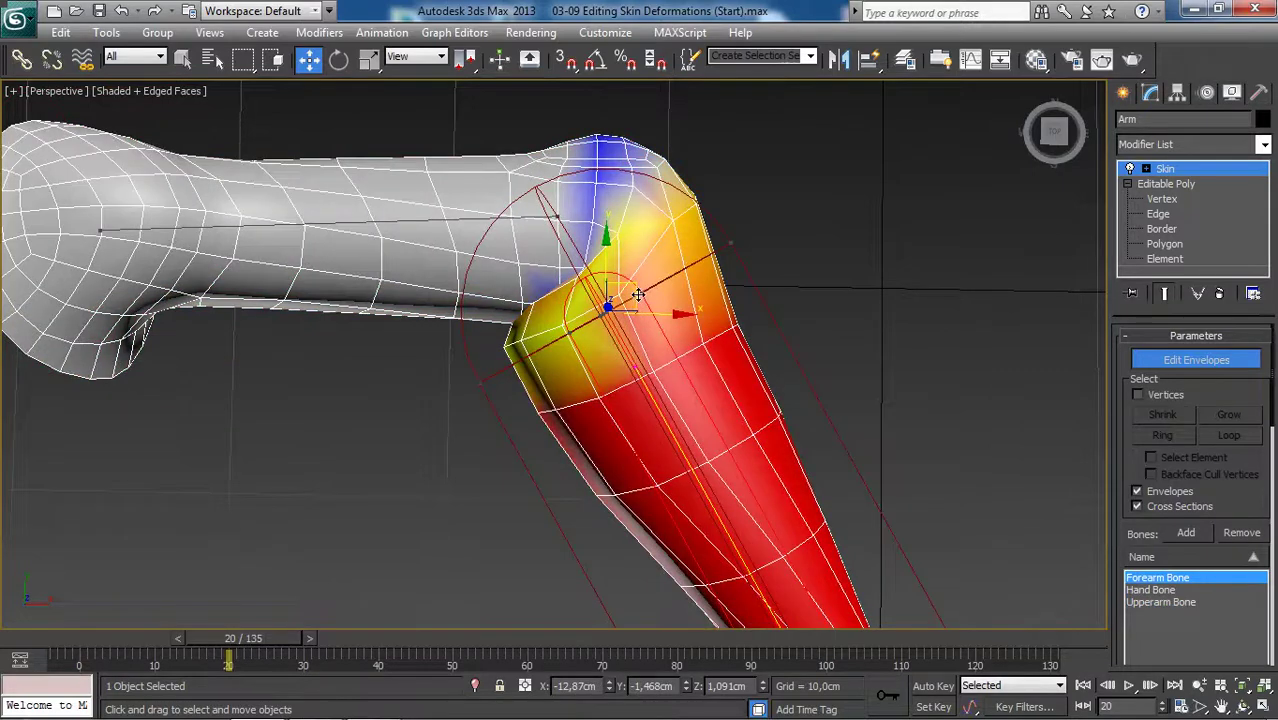
left_click_drag(635, 296, 636, 240)
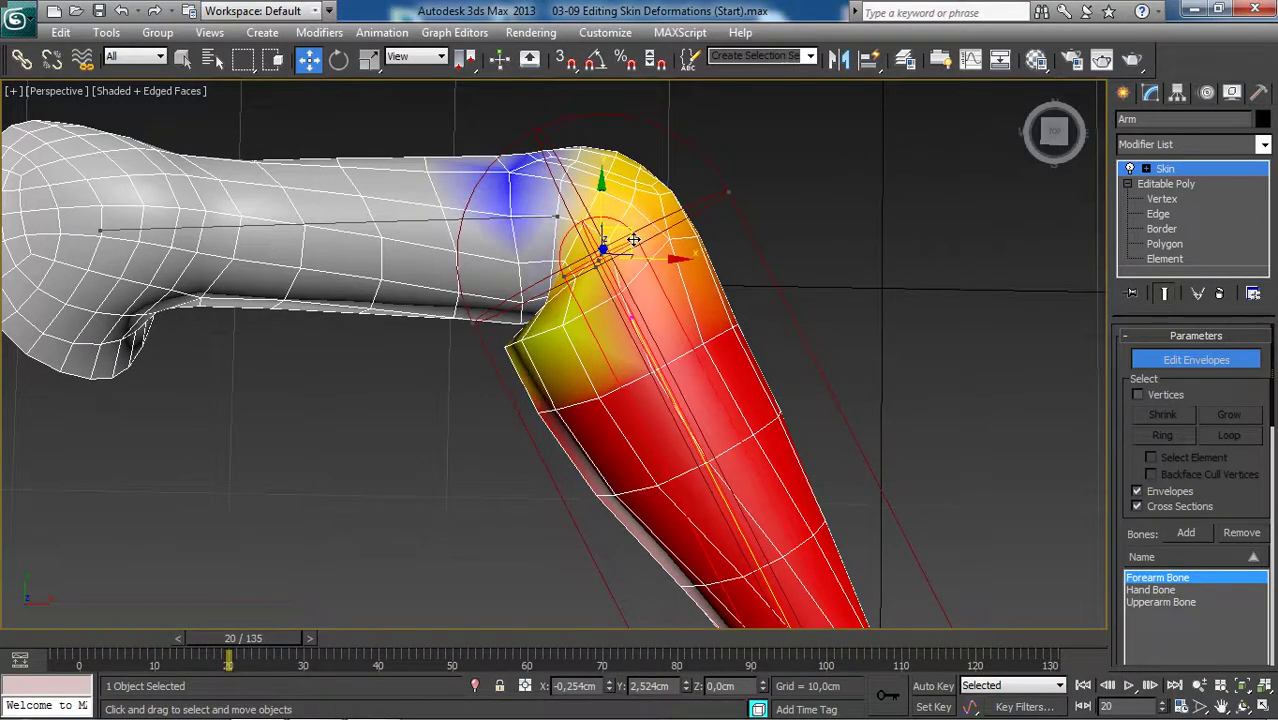
middle_click_drag(652, 325, 744, 175, "alt")
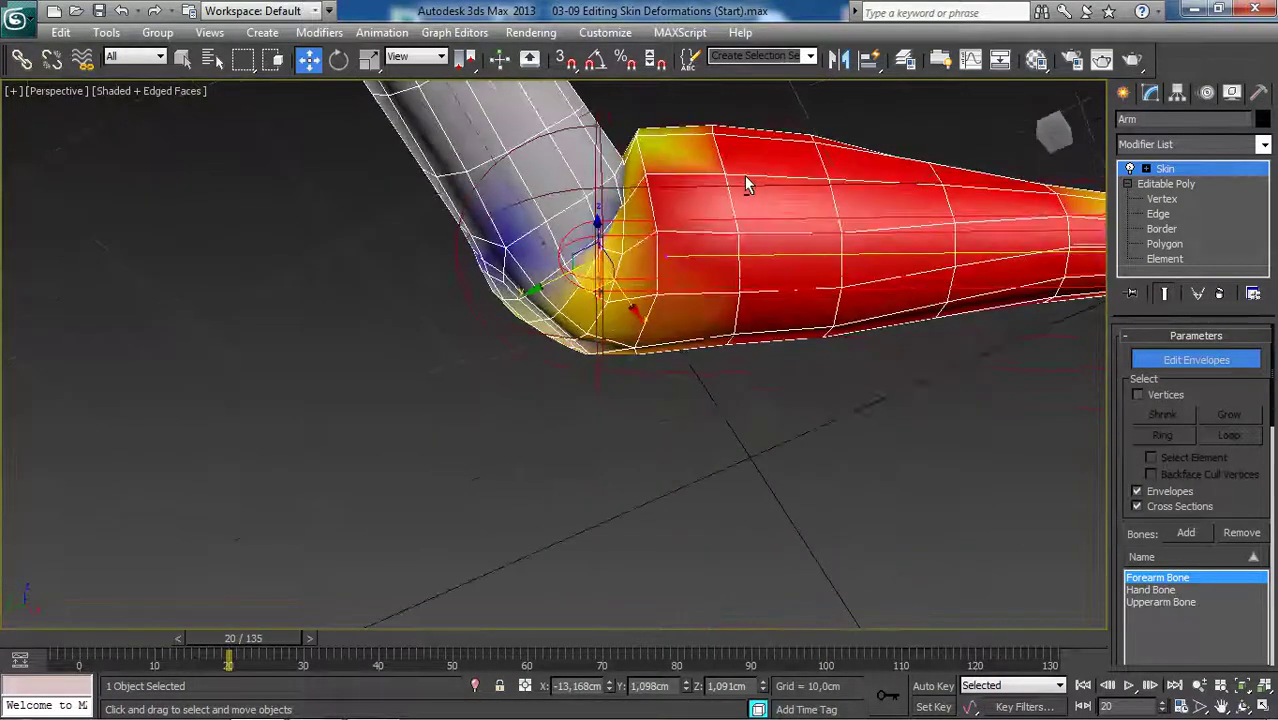
middle_click_drag(716, 237, 712, 428, "alt")
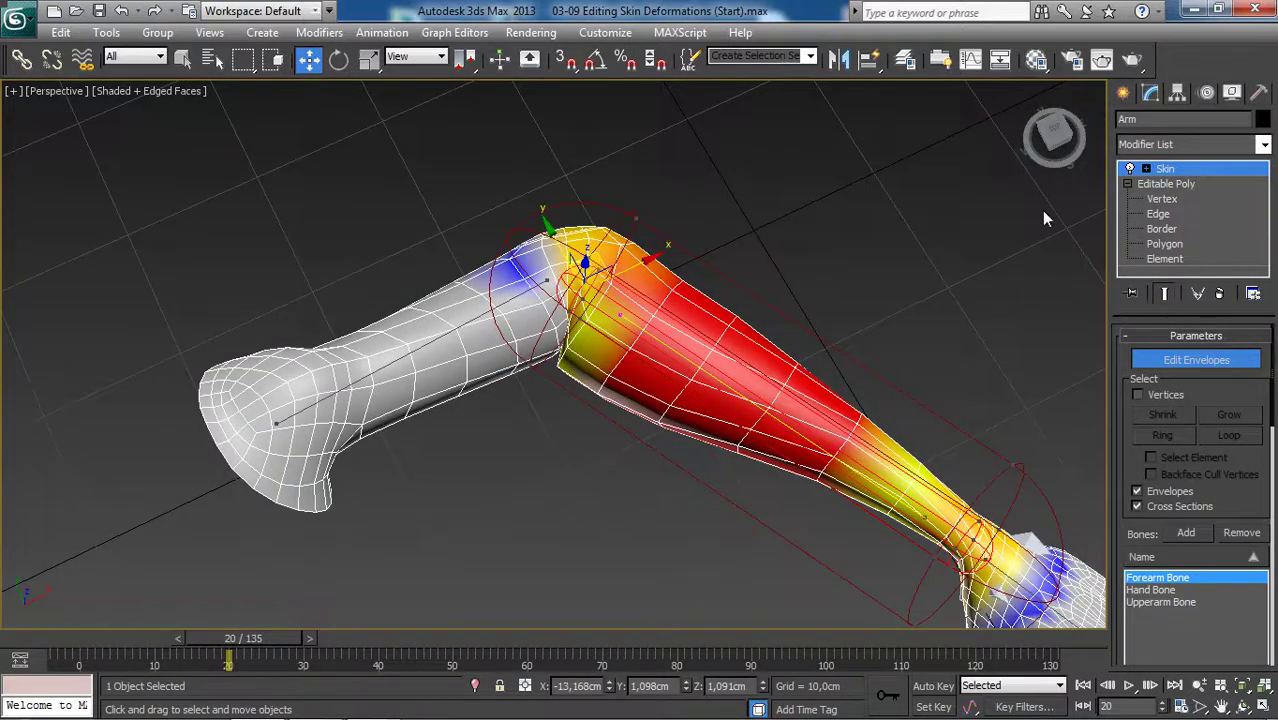
scroll(730, 330, "up", 3)
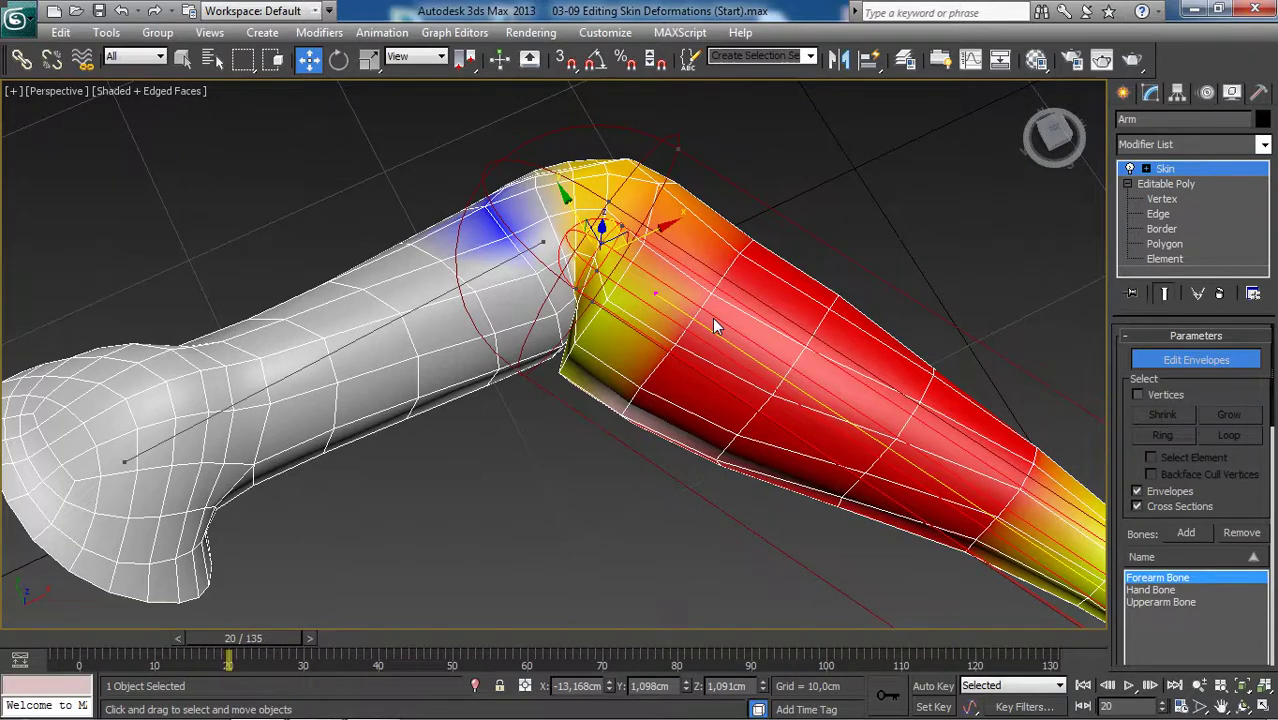
scroll(740, 365, "down", 3)
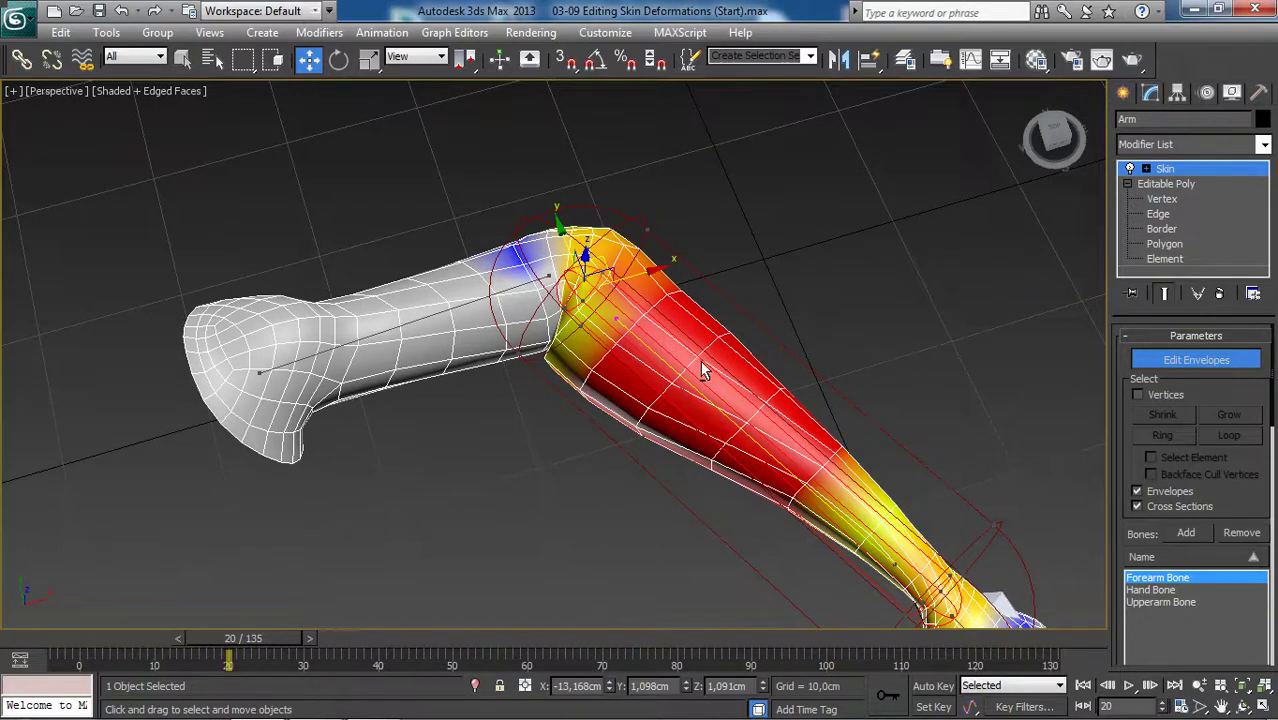
middle_click_drag(702, 362, 705, 348, "alt")
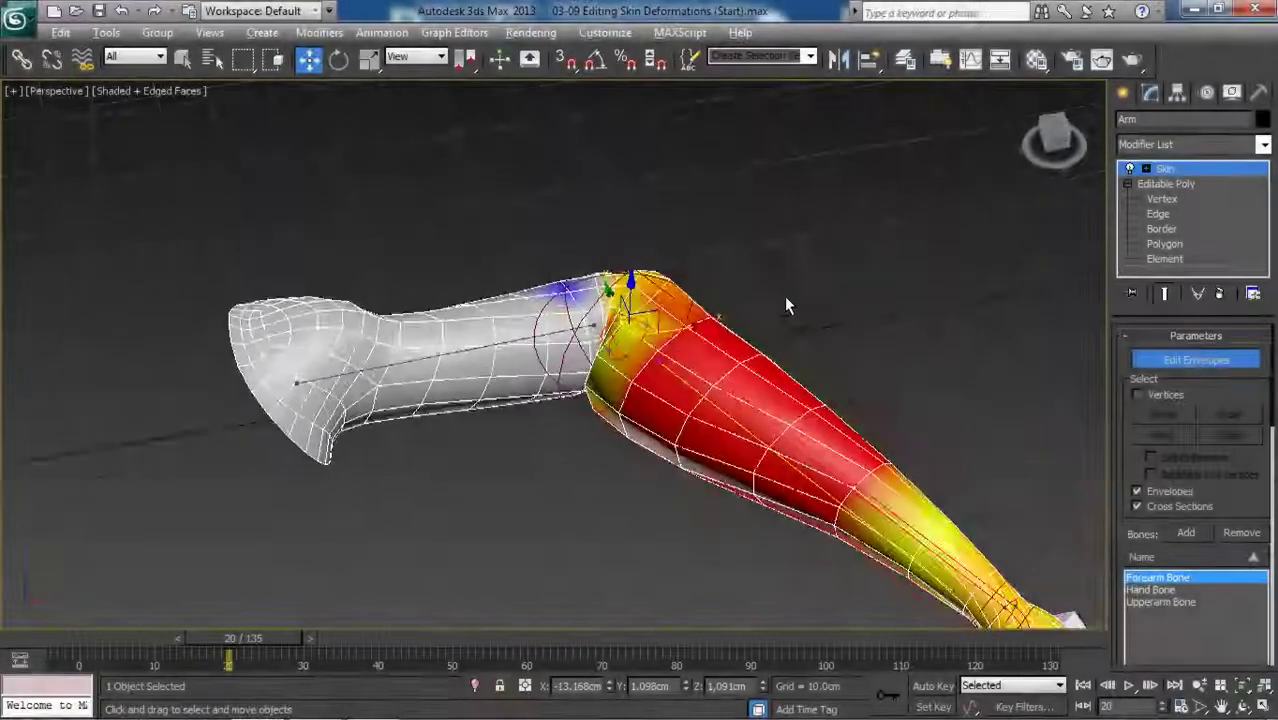
Exit Skin envelope editing and inspect the arm's bent elbow with the edged-faces display temporarily off.
left_click(1176, 174)
left_click(876, 320)
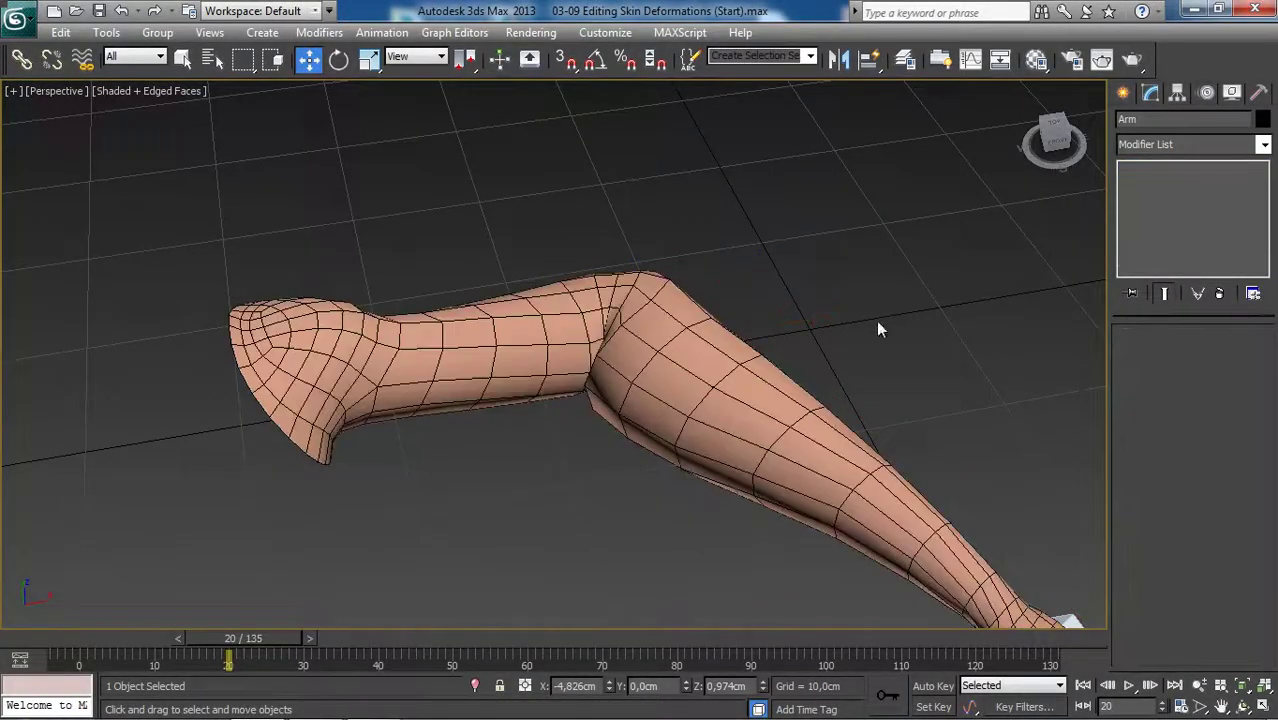
key("F4")
middle_click_drag(829, 312, 720, 371)
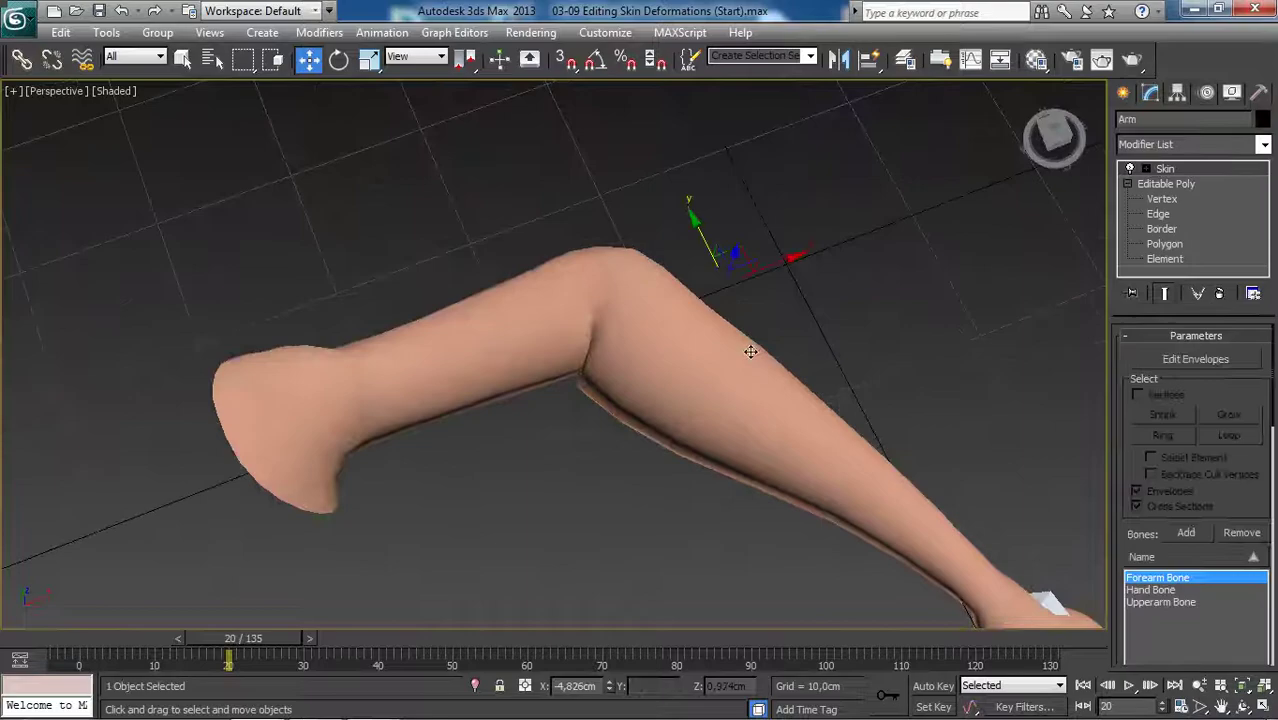
mouse_move(750, 351)
middle_mouse_down("alt")
mouse_move(762, 211)
mouse_move(736, 348)
mouse_move(719, 245)
mouse_move(650, 339)
mouse_move(665, 388)
mouse_move(659, 302)
mouse_move(703, 484)
mouse_move(739, 379)
mouse_move(722, 462)
mouse_move(905, 229)
middle_mouse_up("alt")
key("F4")
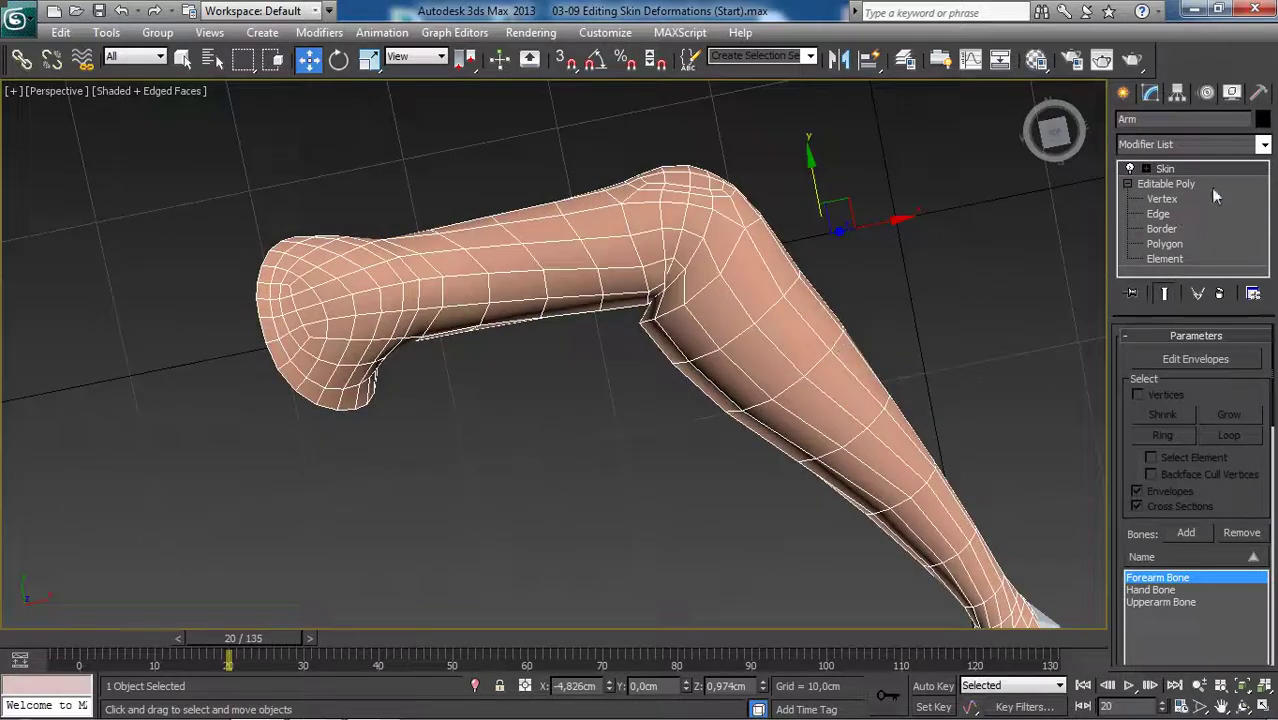
Add a TurboSmooth modifier above the Skin modifier on the arm.
left_click(1264, 145)
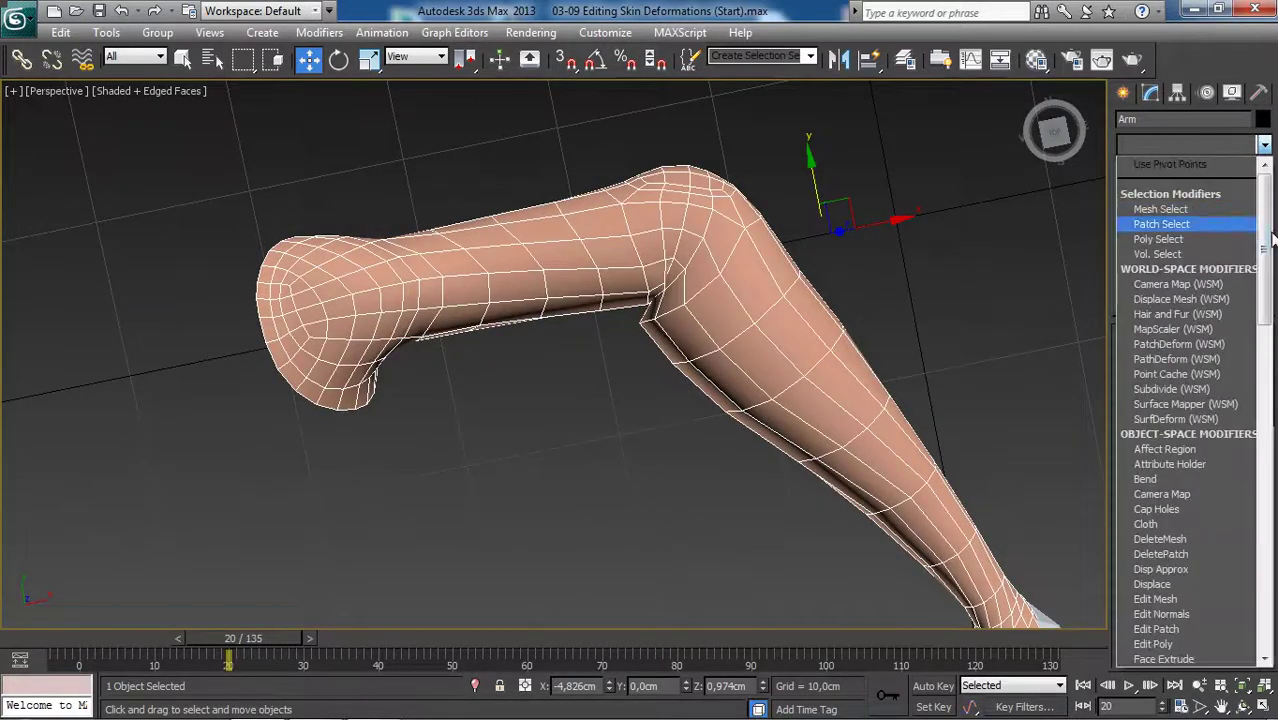
key("t")
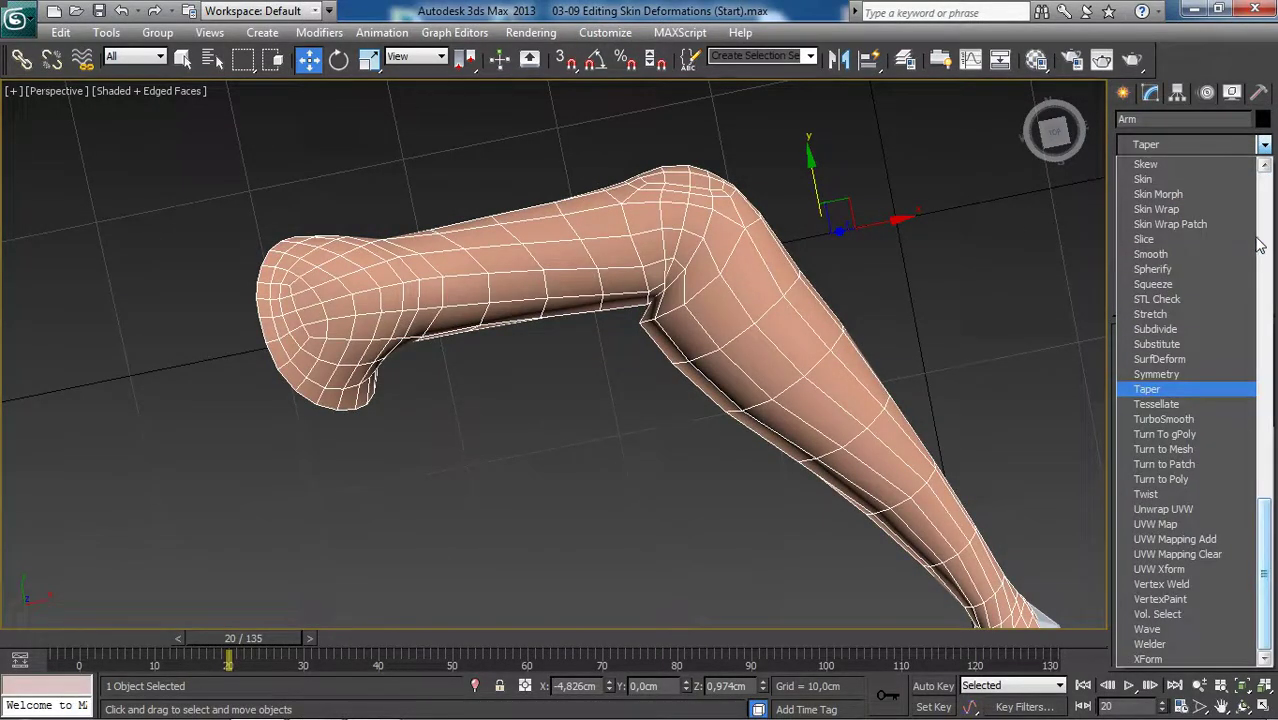
left_click(1190, 420)
Examine the smoothed arm's elbow and overall shape from several angles, with and without edged faces.
mouse_move(976, 320)
middle_mouse_down("alt")
mouse_move(900, 322)
mouse_move(862, 374)
mouse_move(835, 364)
middle_mouse_up("alt")
key("F4")
scroll(890, 340, "up", 3)
mouse_move(907, 348)
middle_mouse_down("alt")
mouse_move(769, 304)
mouse_move(732, 367)
mouse_move(798, 425)
mouse_move(337, 222)
middle_mouse_up("alt")
key("F4")
scroll(766, 300, "down", 3)
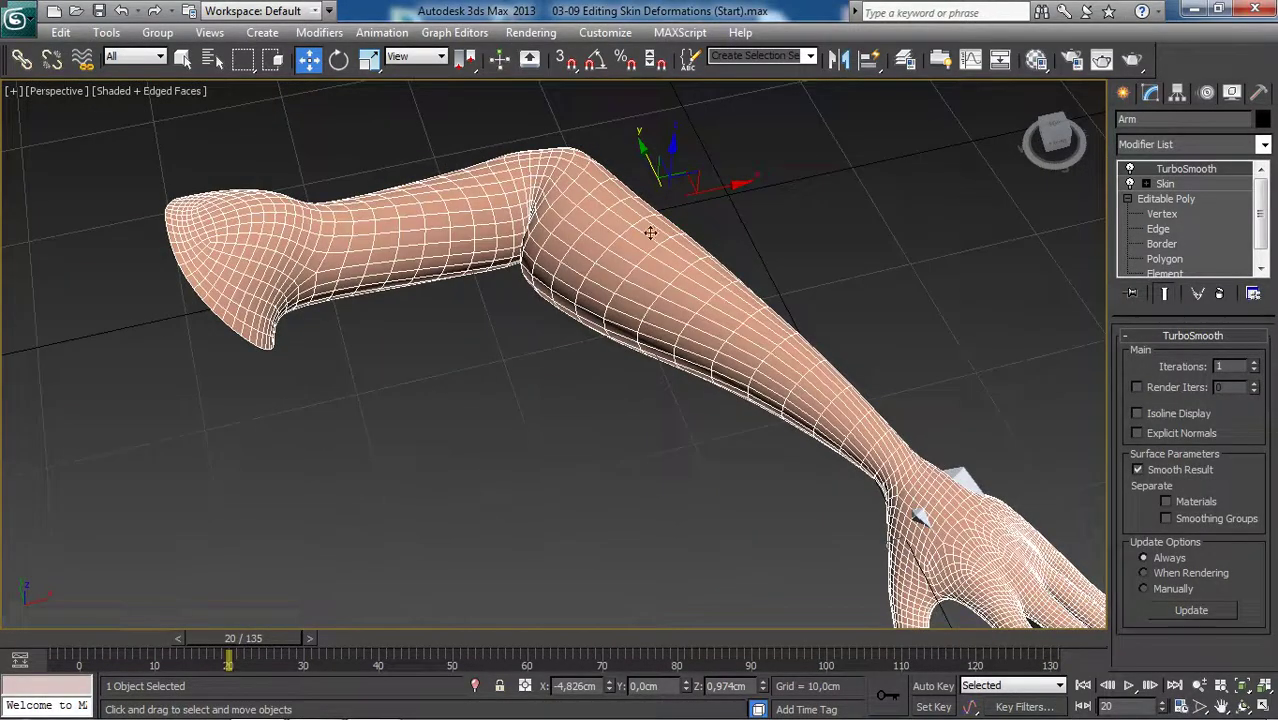
middle_click_drag(802, 330, 779, 291)
scroll(779, 291, "down", 3)
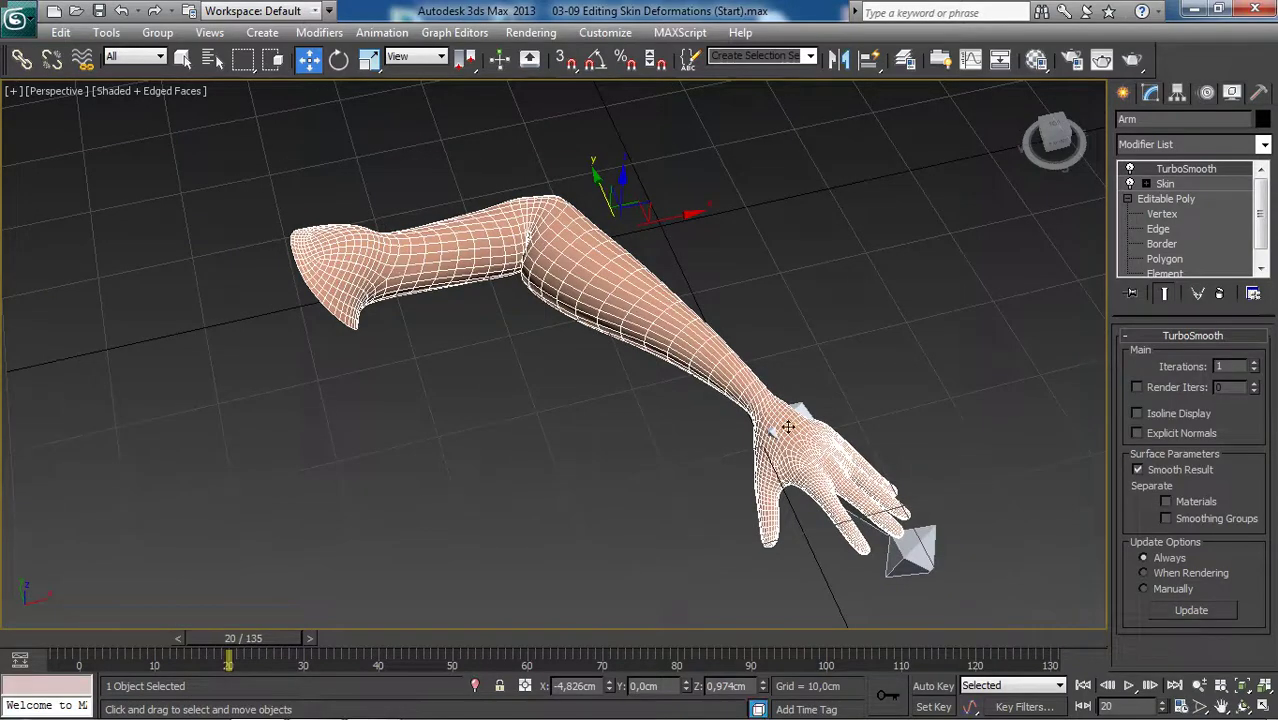
scroll(568, 260, "up", 3)
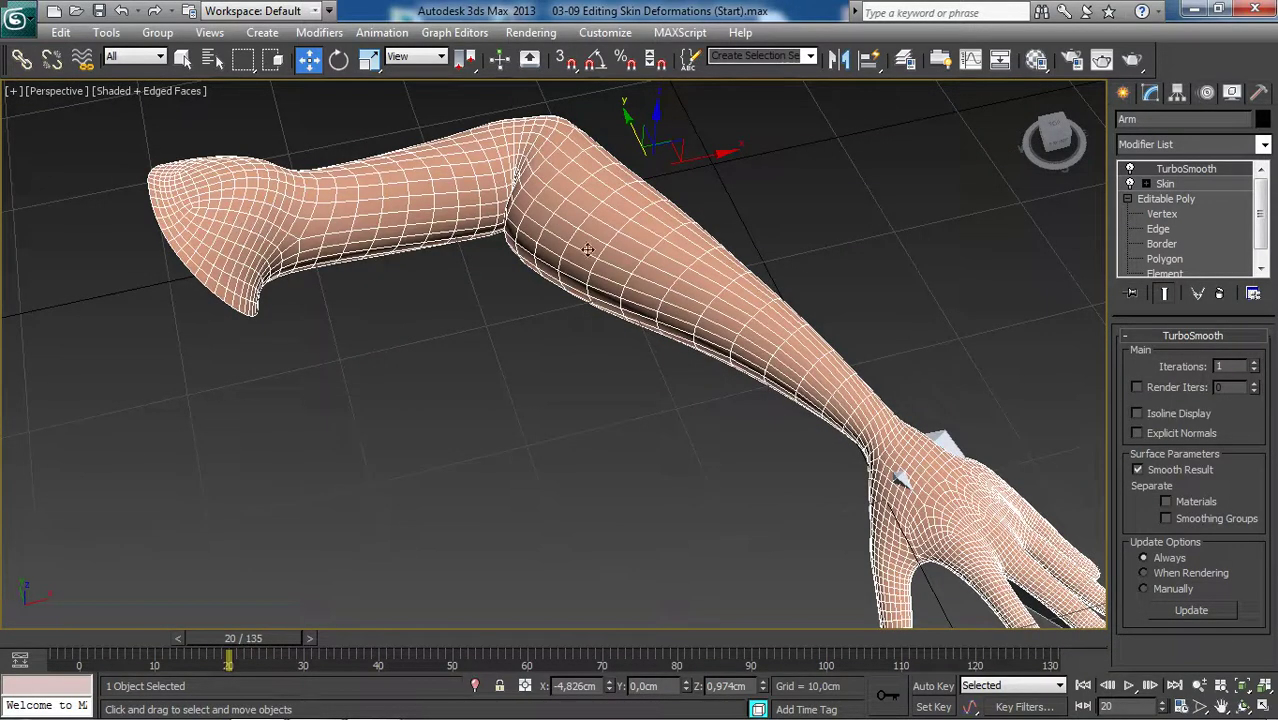
mouse_move(588, 249)
middle_mouse_down("alt")
mouse_move(613, 251)
mouse_move(588, 251)
mouse_move(625, 322)
mouse_move(650, 297)
mouse_move(653, 402)
mouse_move(671, 263)
mouse_move(656, 257)
mouse_move(670, 394)
mouse_move(639, 302)
mouse_move(606, 311)
mouse_move(620, 300)
mouse_move(673, 325)
mouse_move(632, 390)
mouse_move(646, 387)
middle_mouse_up("alt")
scroll(592, 262, "up", 3)
key("F4")
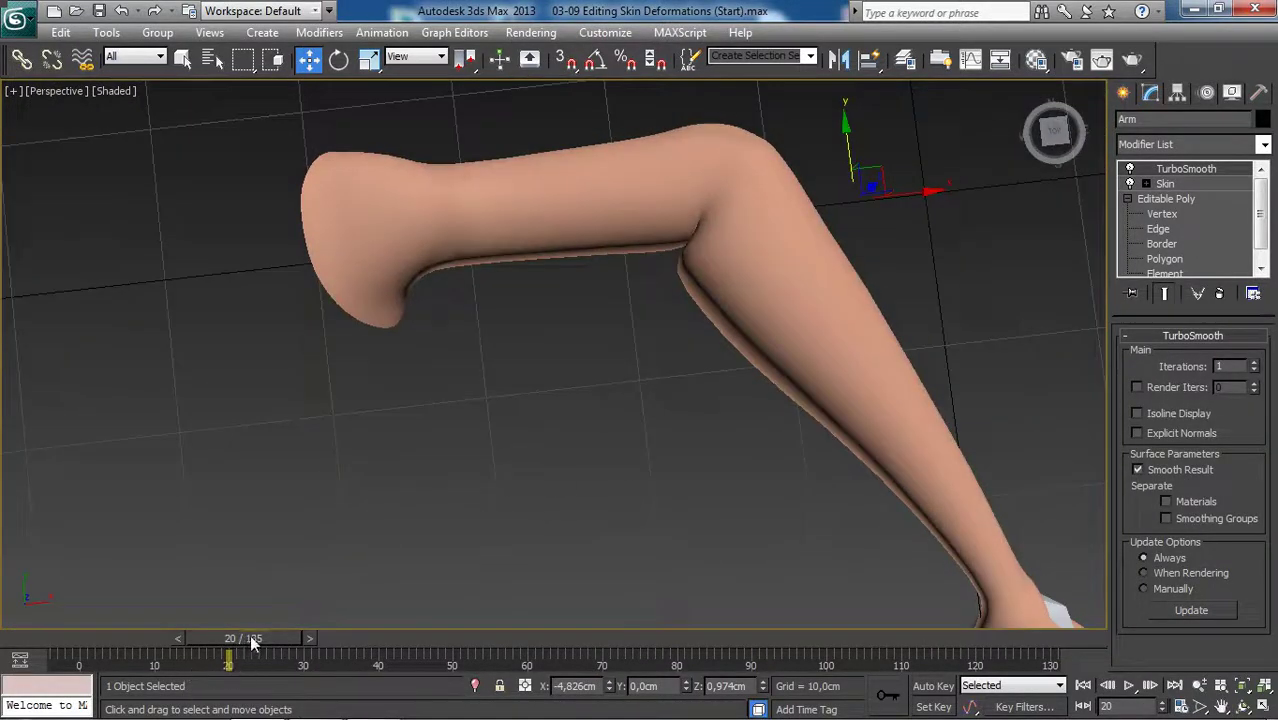
Scrub the animation to frame 29 with the whole arm in view and check the smoothed arm in plain shading.
mouse_move(252, 641)
left_mouse_down()
mouse_move(145, 634)
mouse_move(260, 636)
left_mouse_up()
key("w")
scroll(568, 428, "down", 2)
middle_click_drag(552, 426, 481, 438)
scroll(480, 398, "down", 2)
scroll(493, 400, "up", 2)
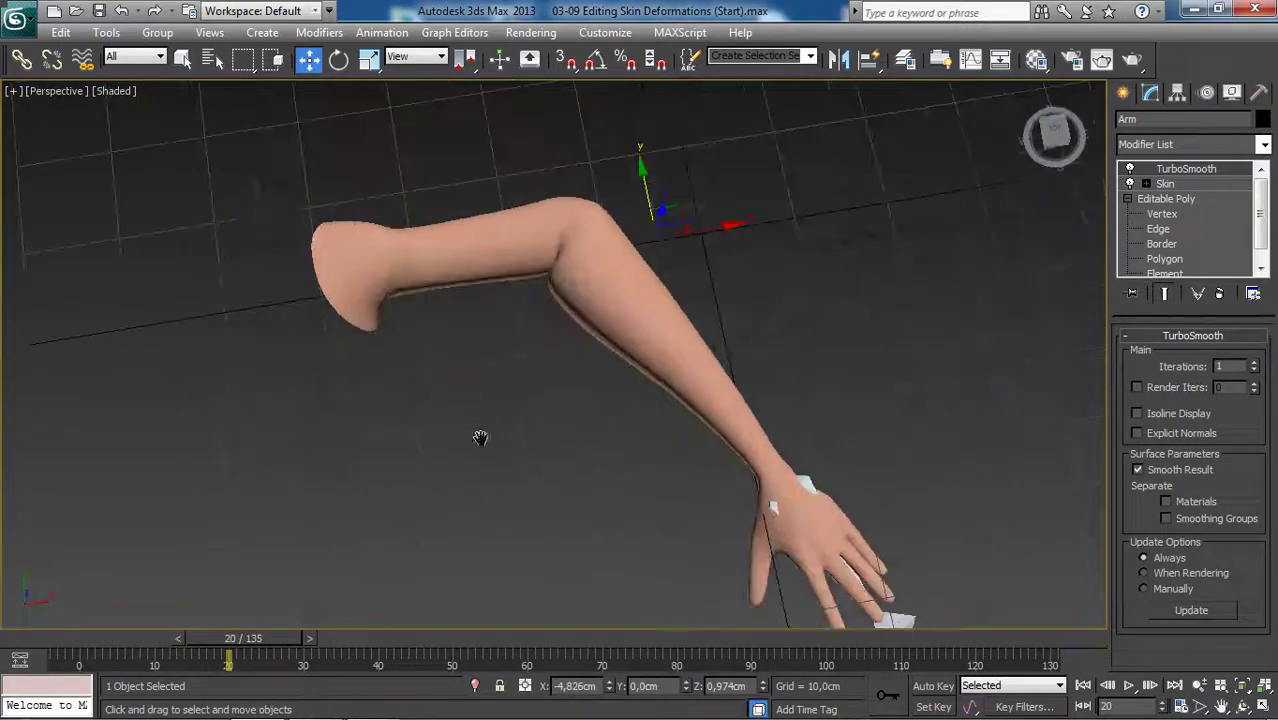
key("F4")
mouse_move(253, 632)
left_mouse_down()
mouse_move(110, 640)
mouse_move(240, 640)
mouse_move(167, 653)
mouse_move(277, 648)
mouse_move(121, 654)
mouse_move(256, 638)
mouse_move(108, 652)
mouse_move(298, 646)
left_mouse_up()
key("F4")
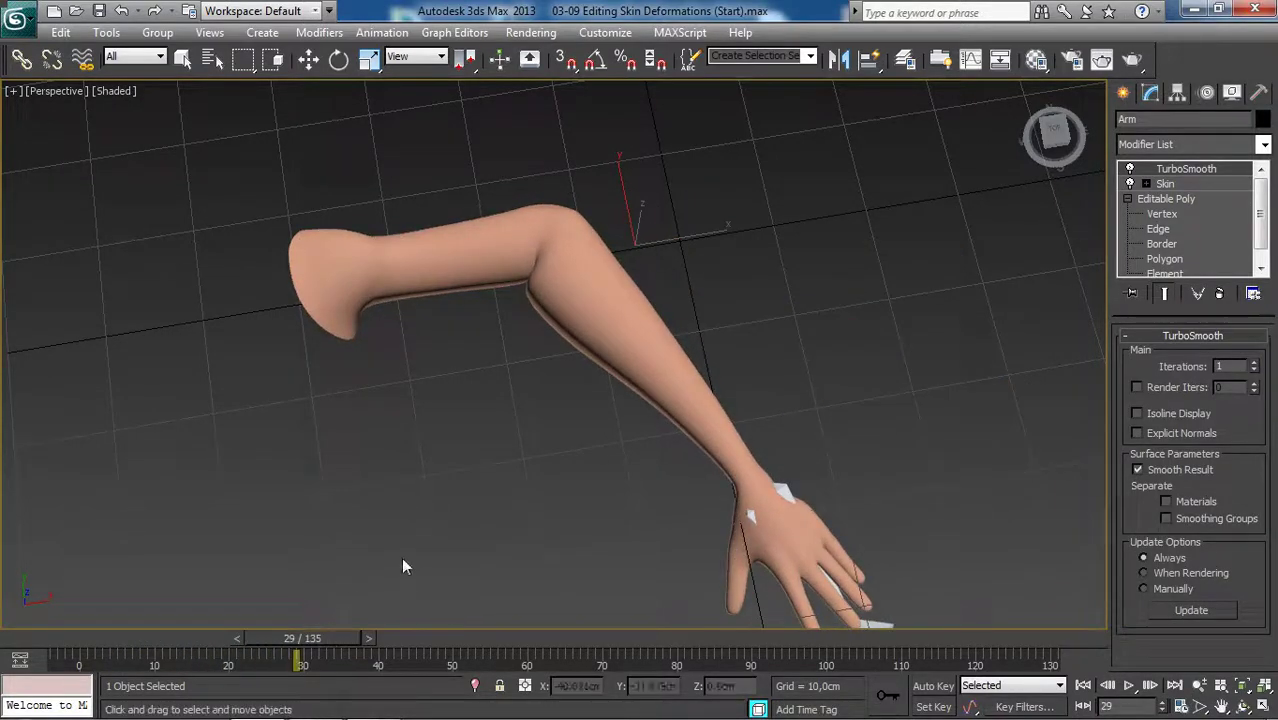
key("w")
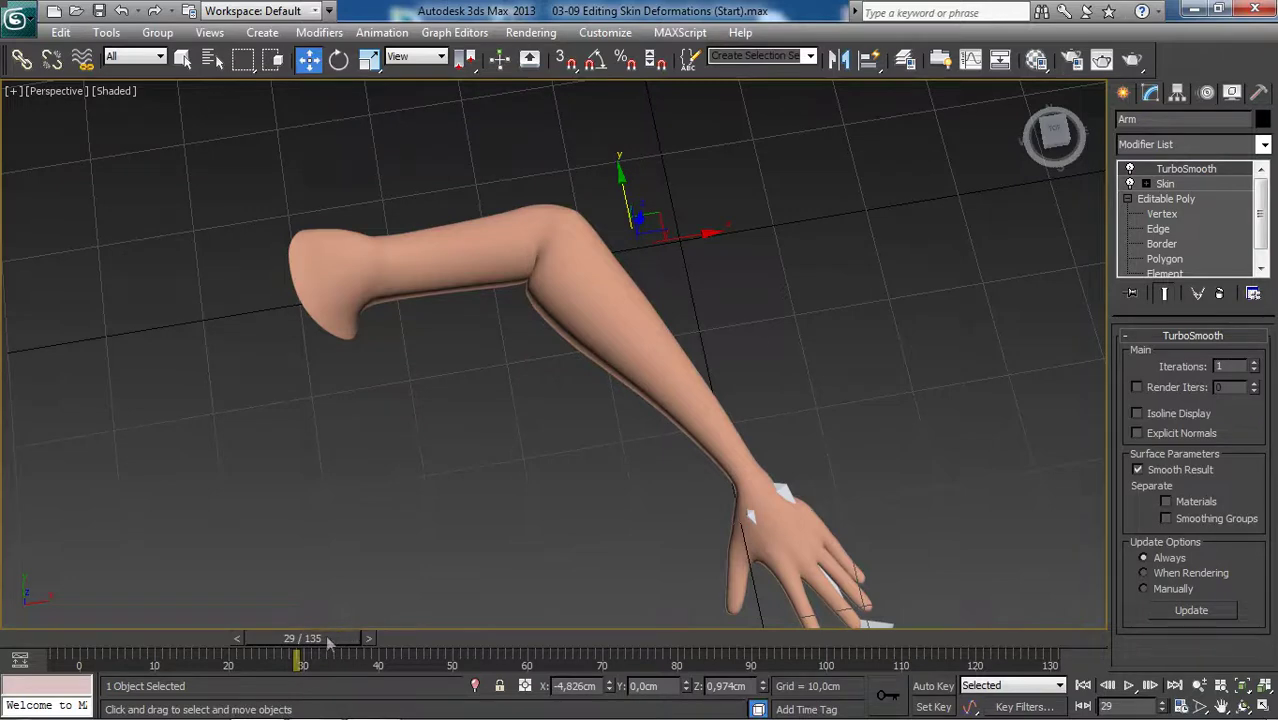